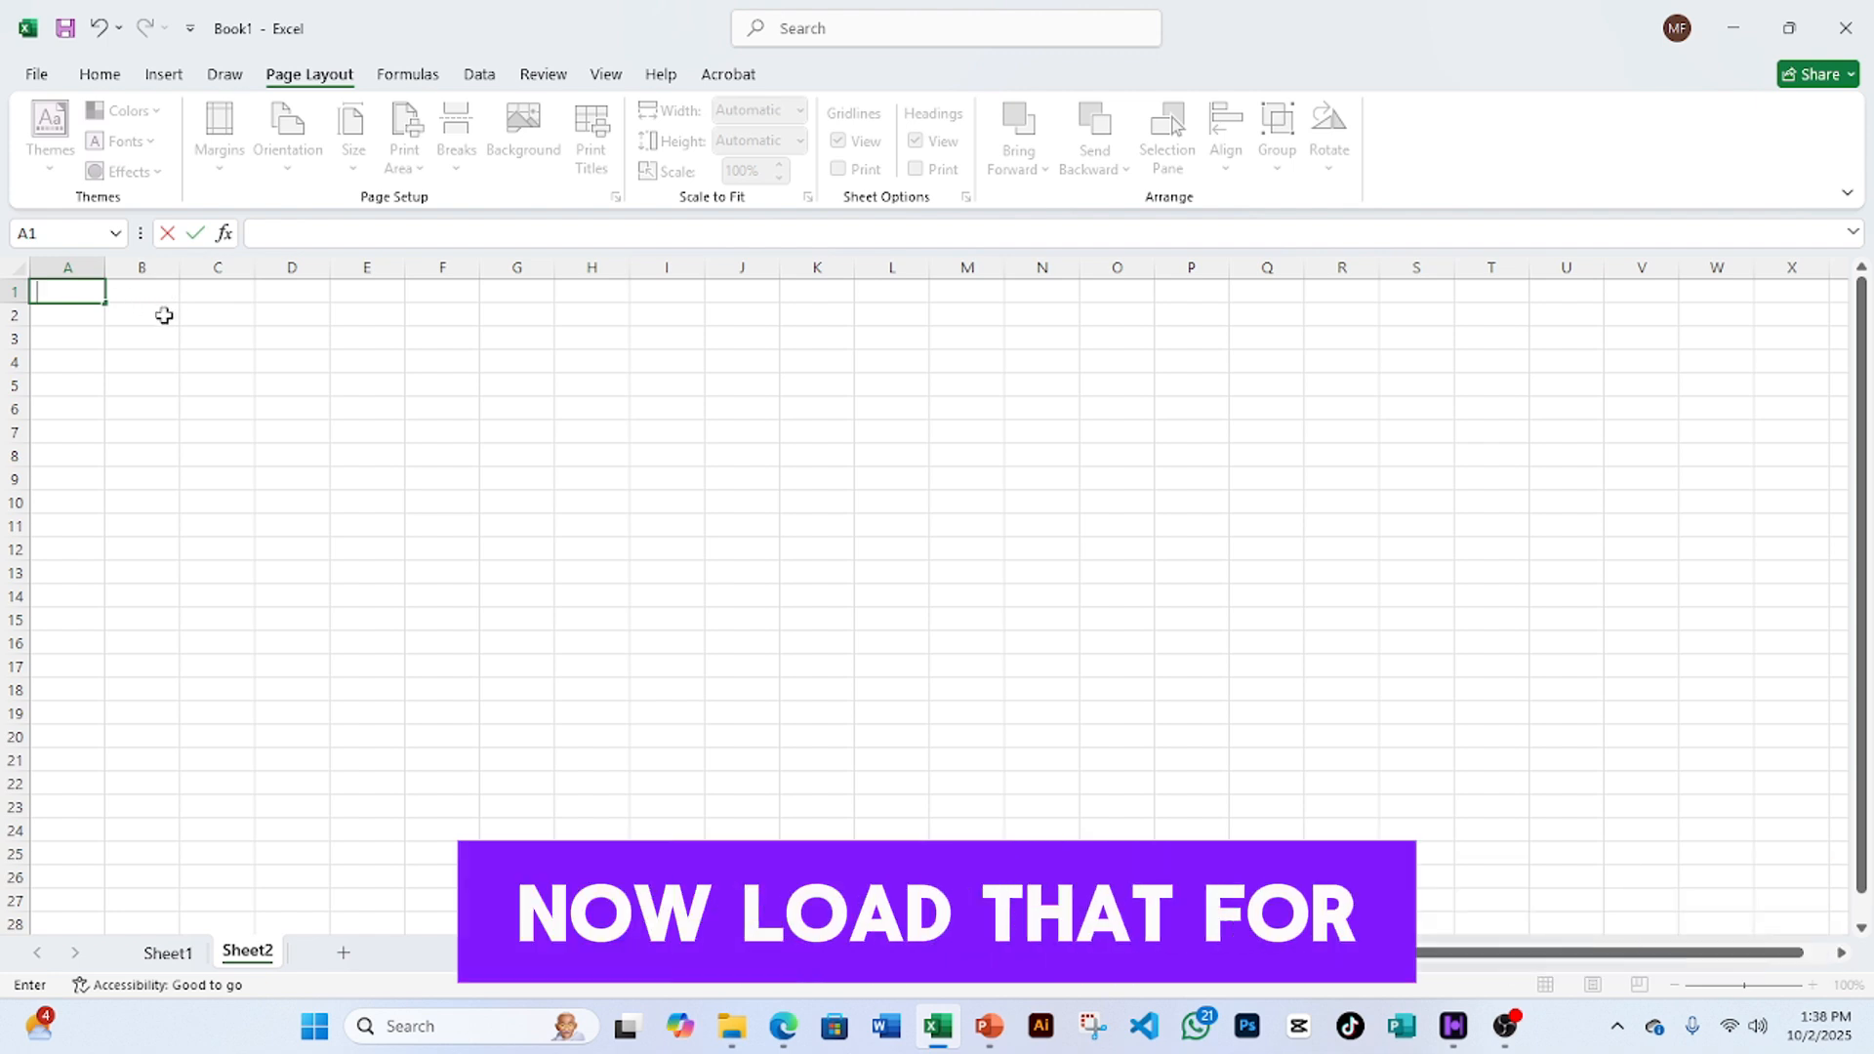
- Switch to Sheet1, which holds the ITEMS, QTY, PRICE, TOTAL table
click(168, 954)
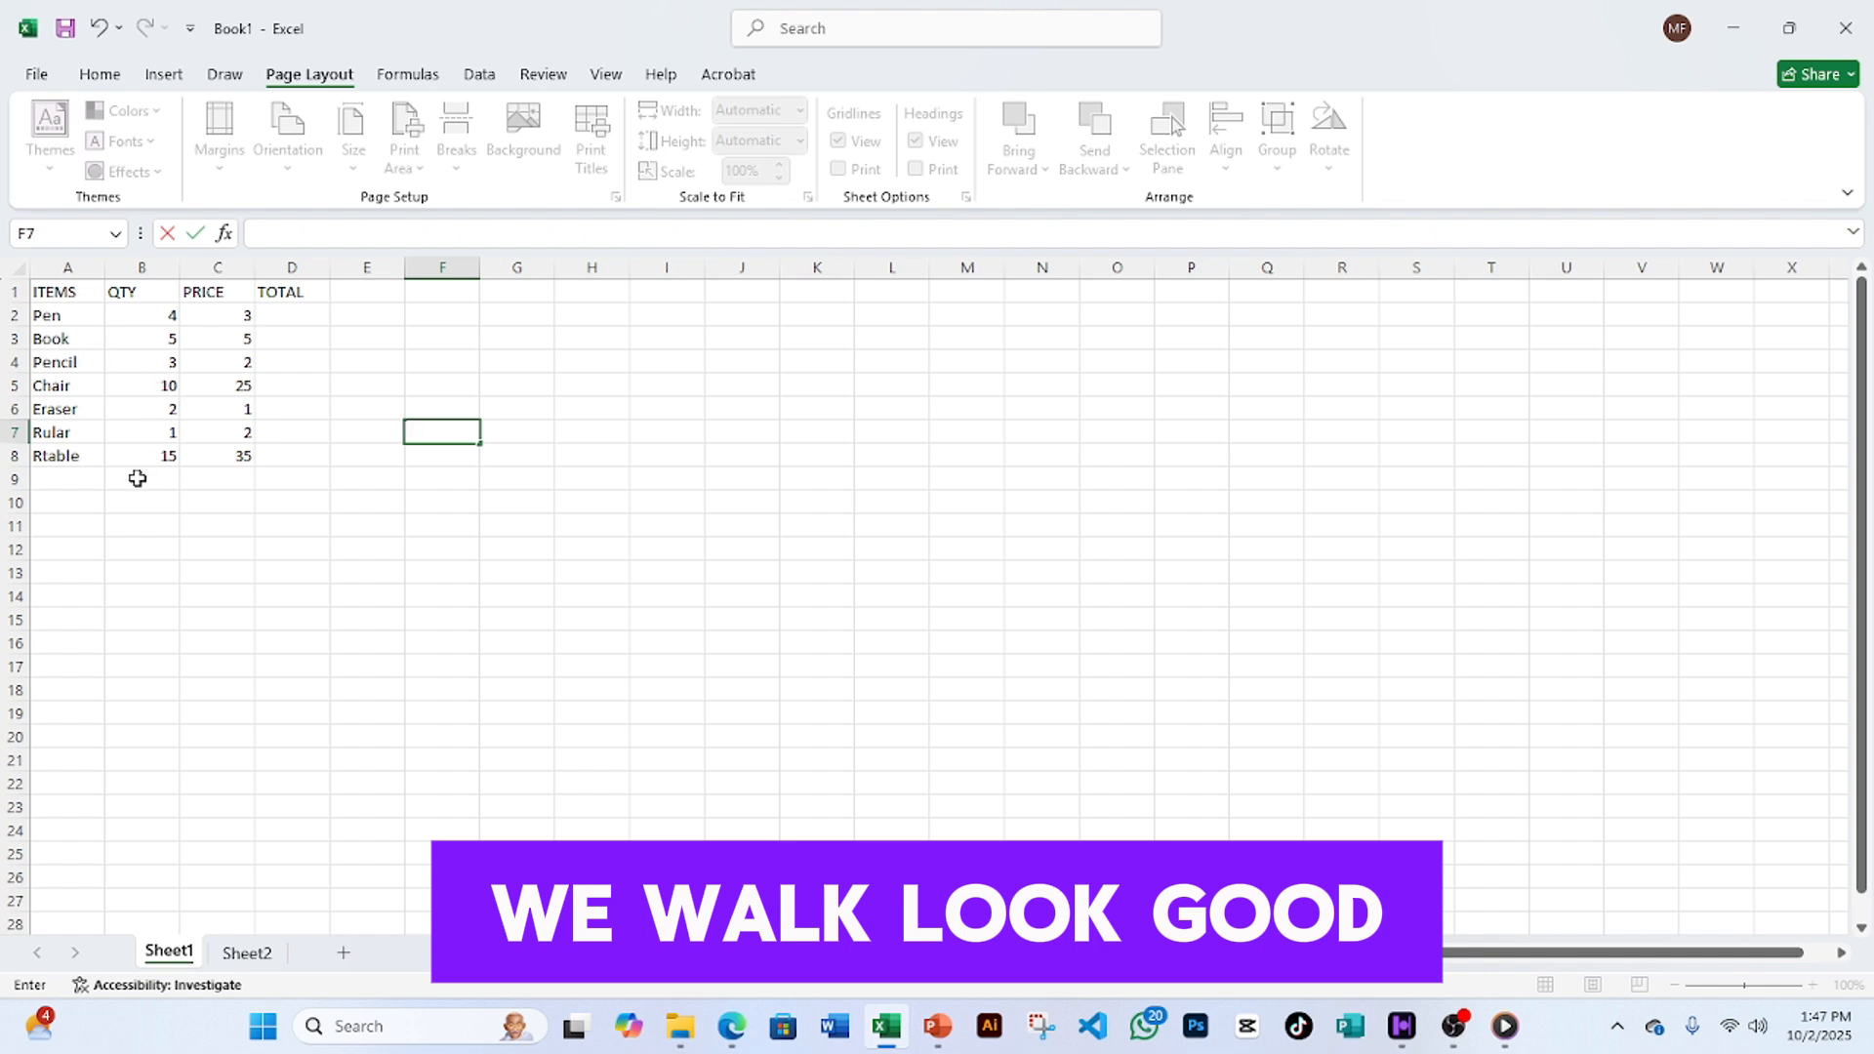
- Select the table A1:D8 and raise its font size from 11 to 12
click(51, 293)
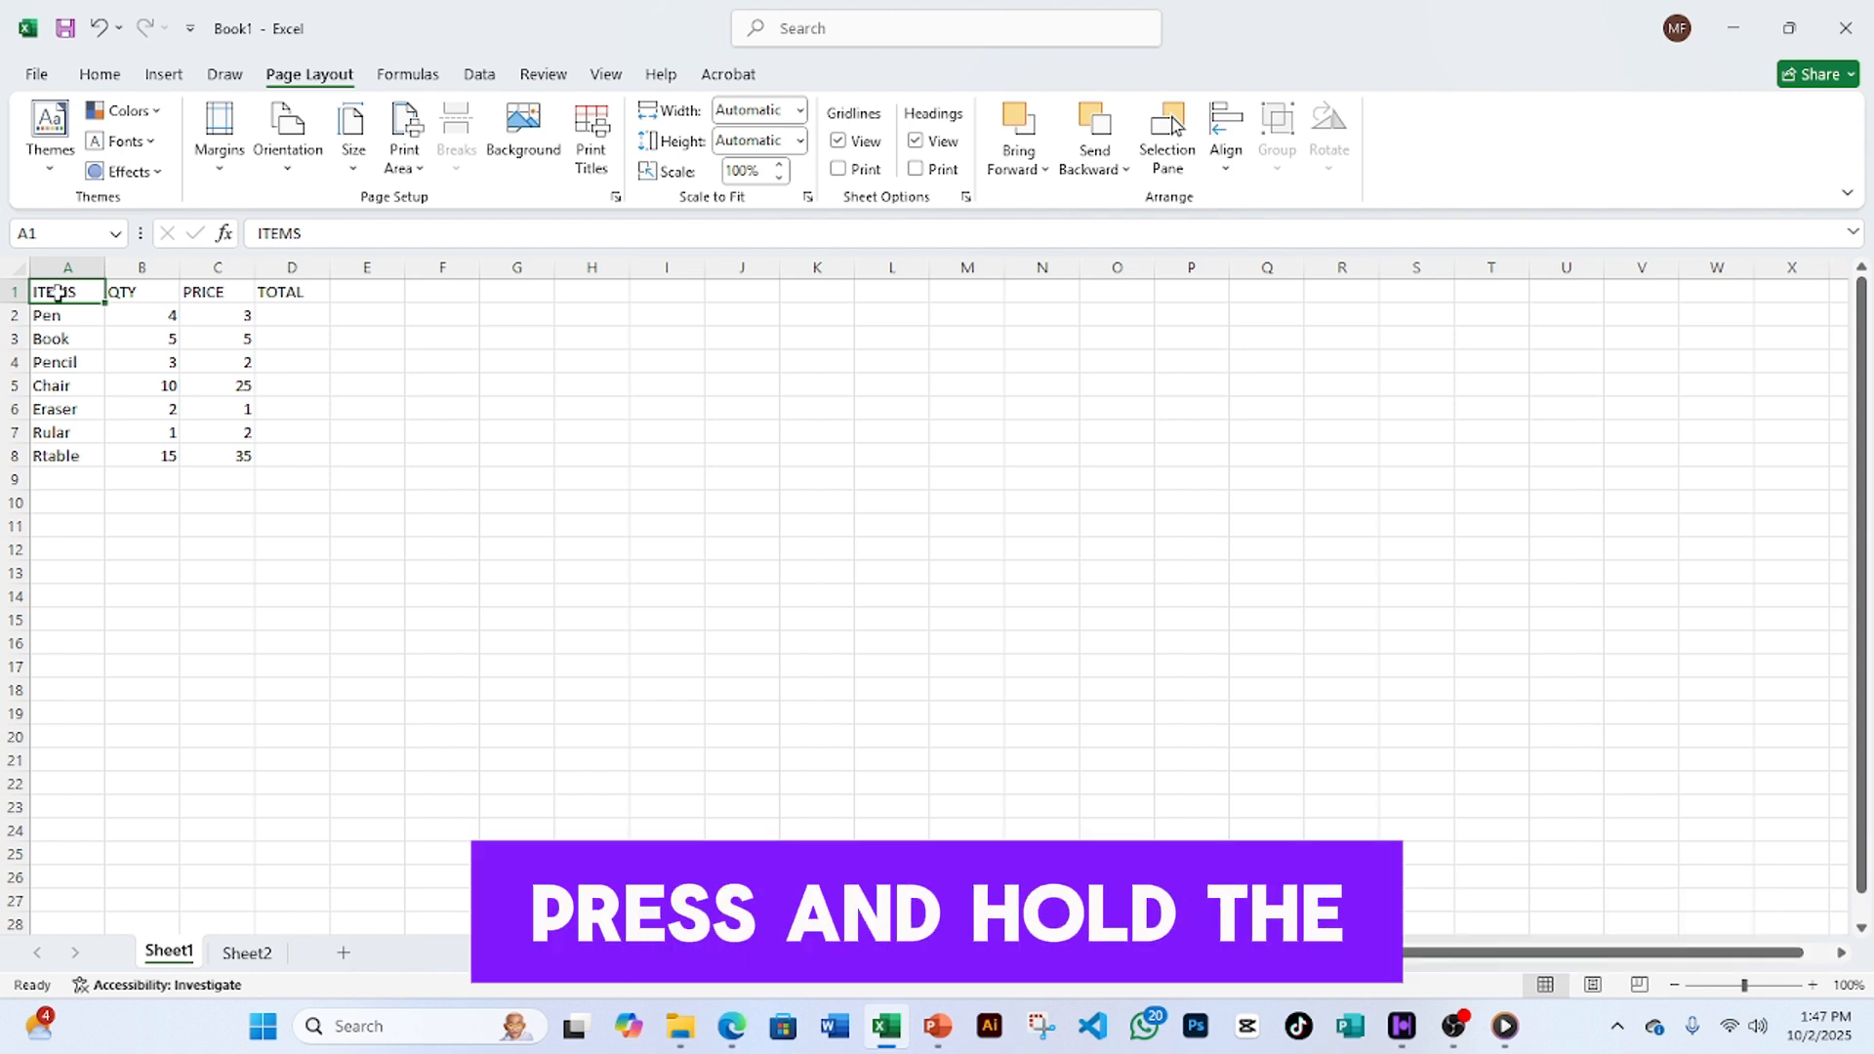
drag(57, 293, 288, 446)
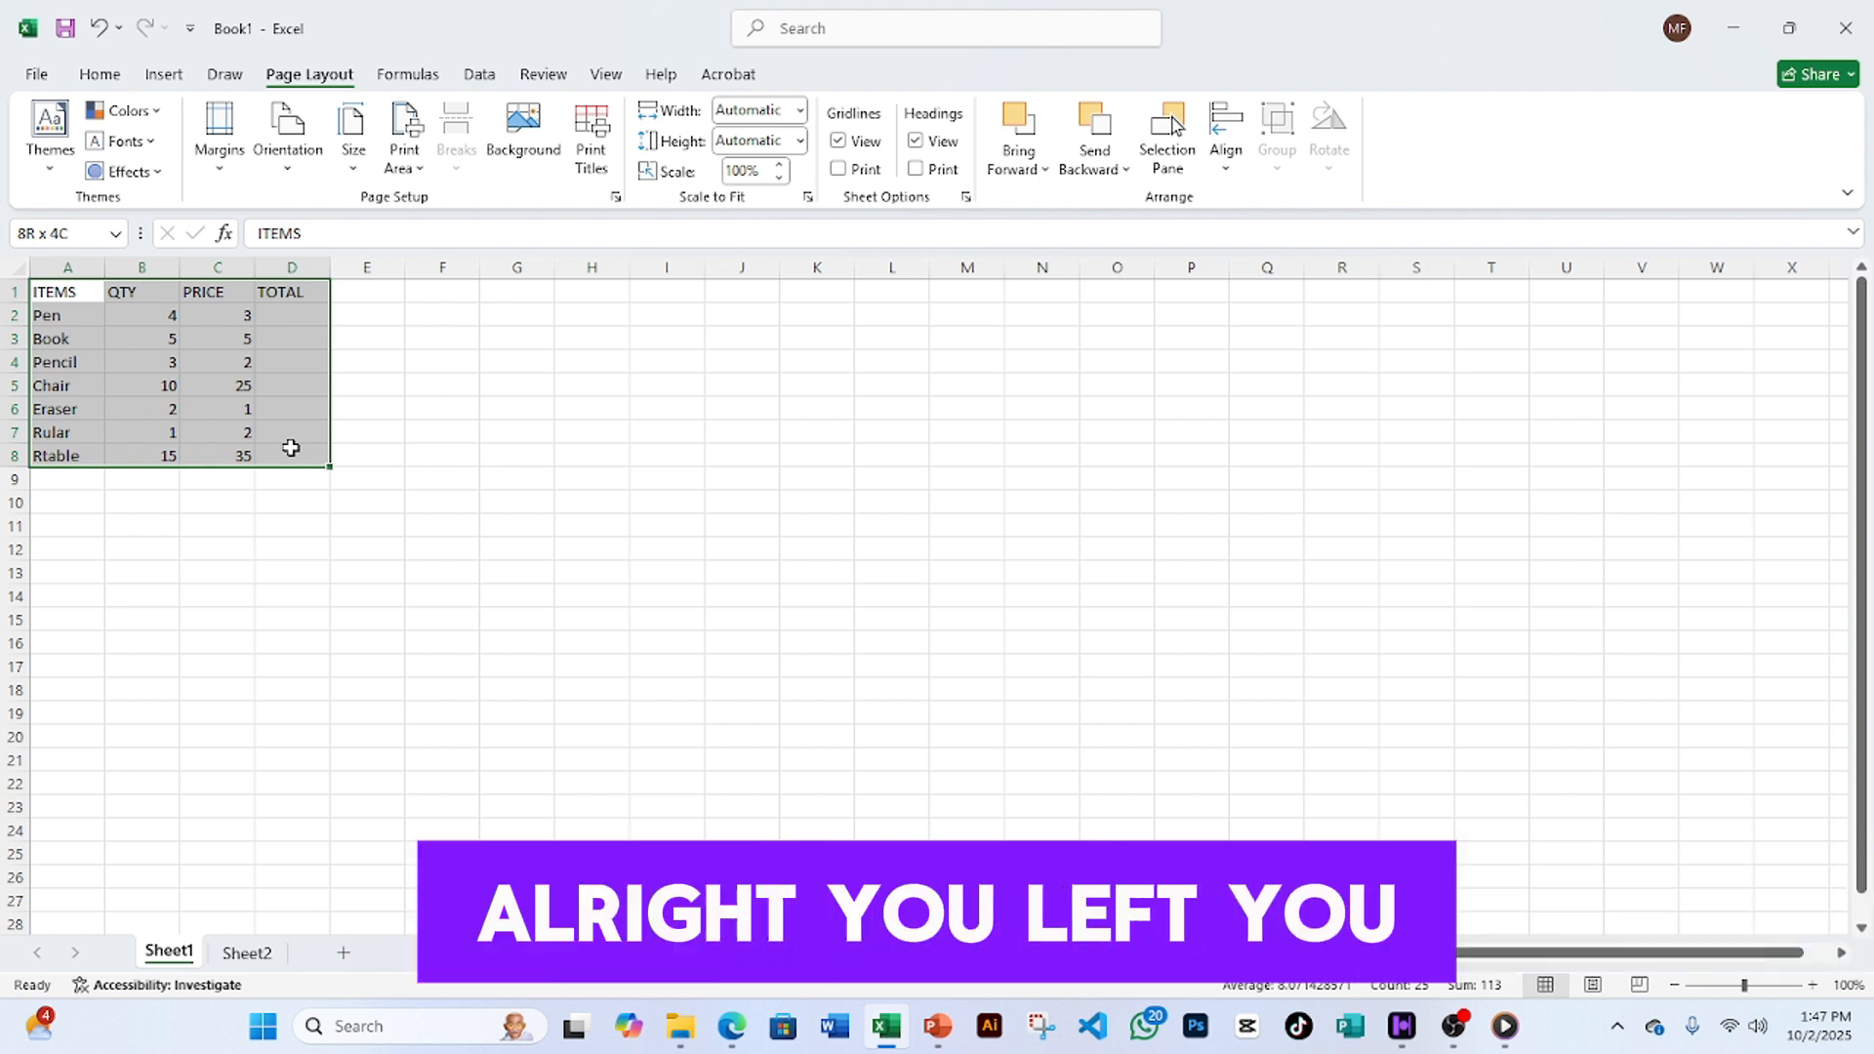
drag(291, 447, 295, 450)
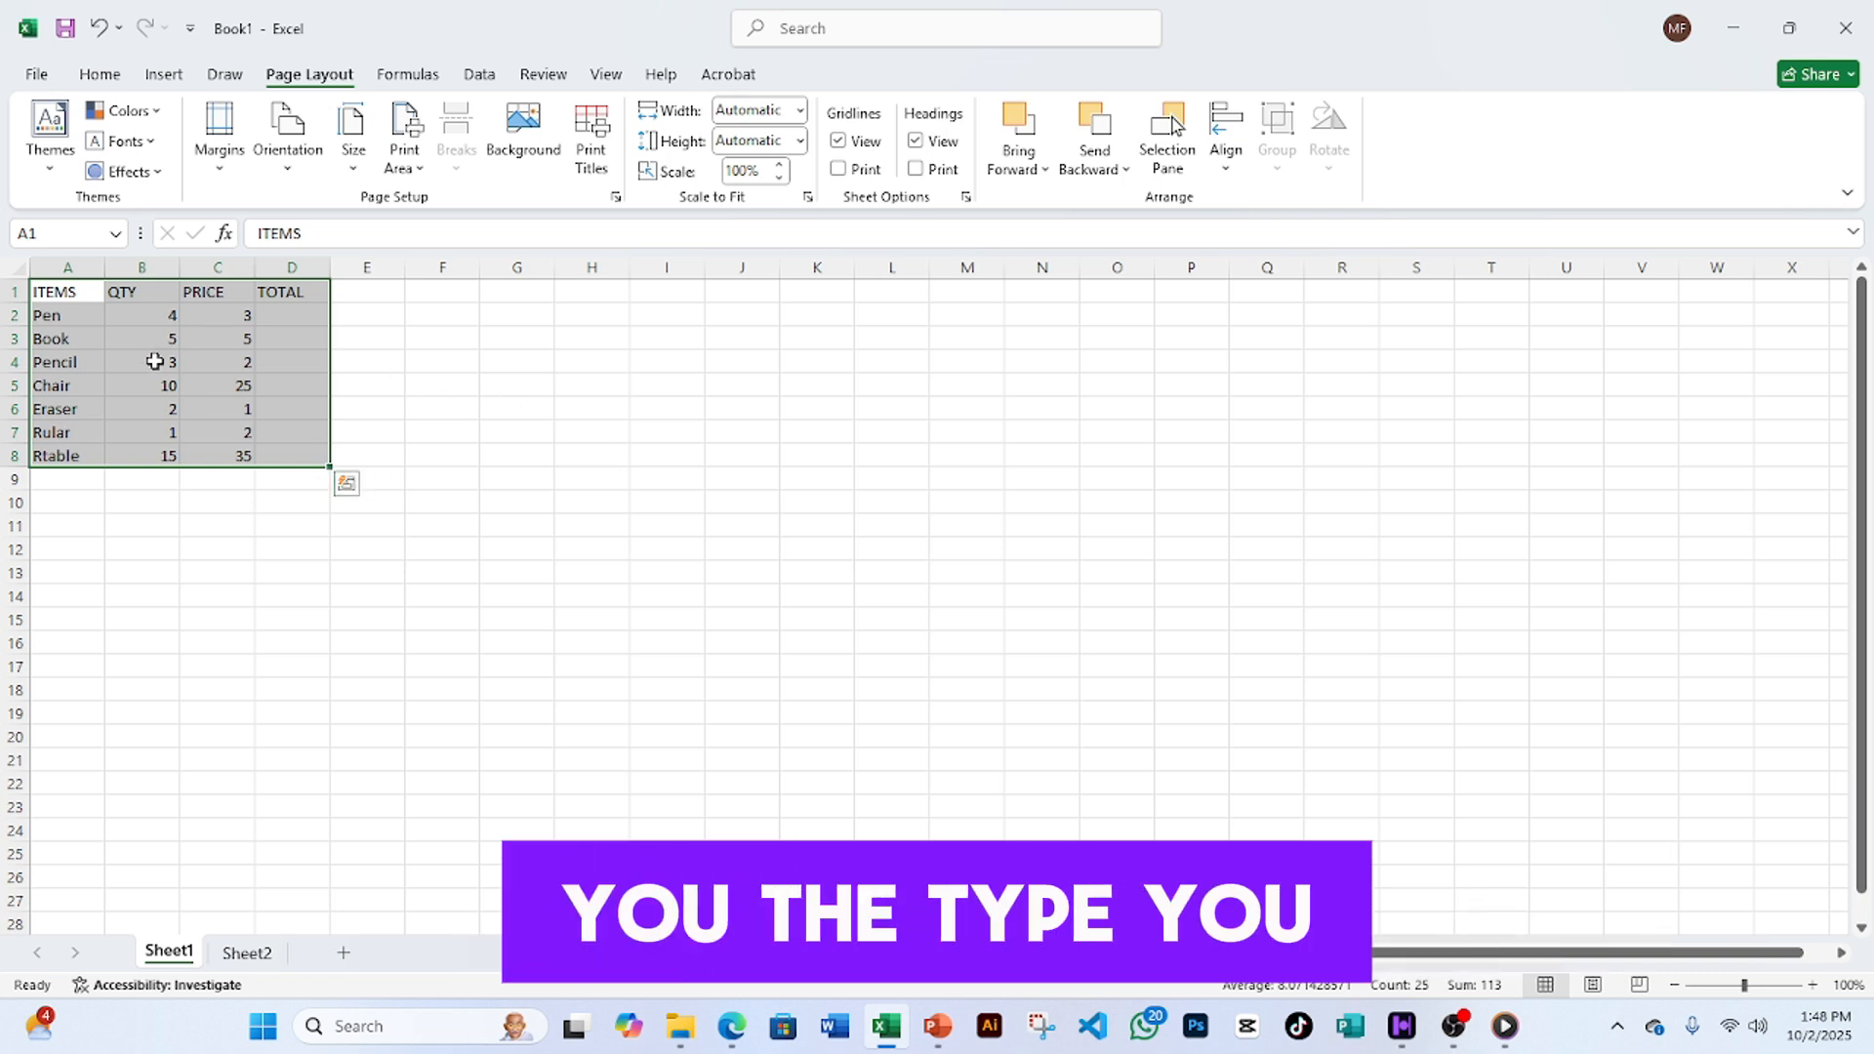
click(100, 82)
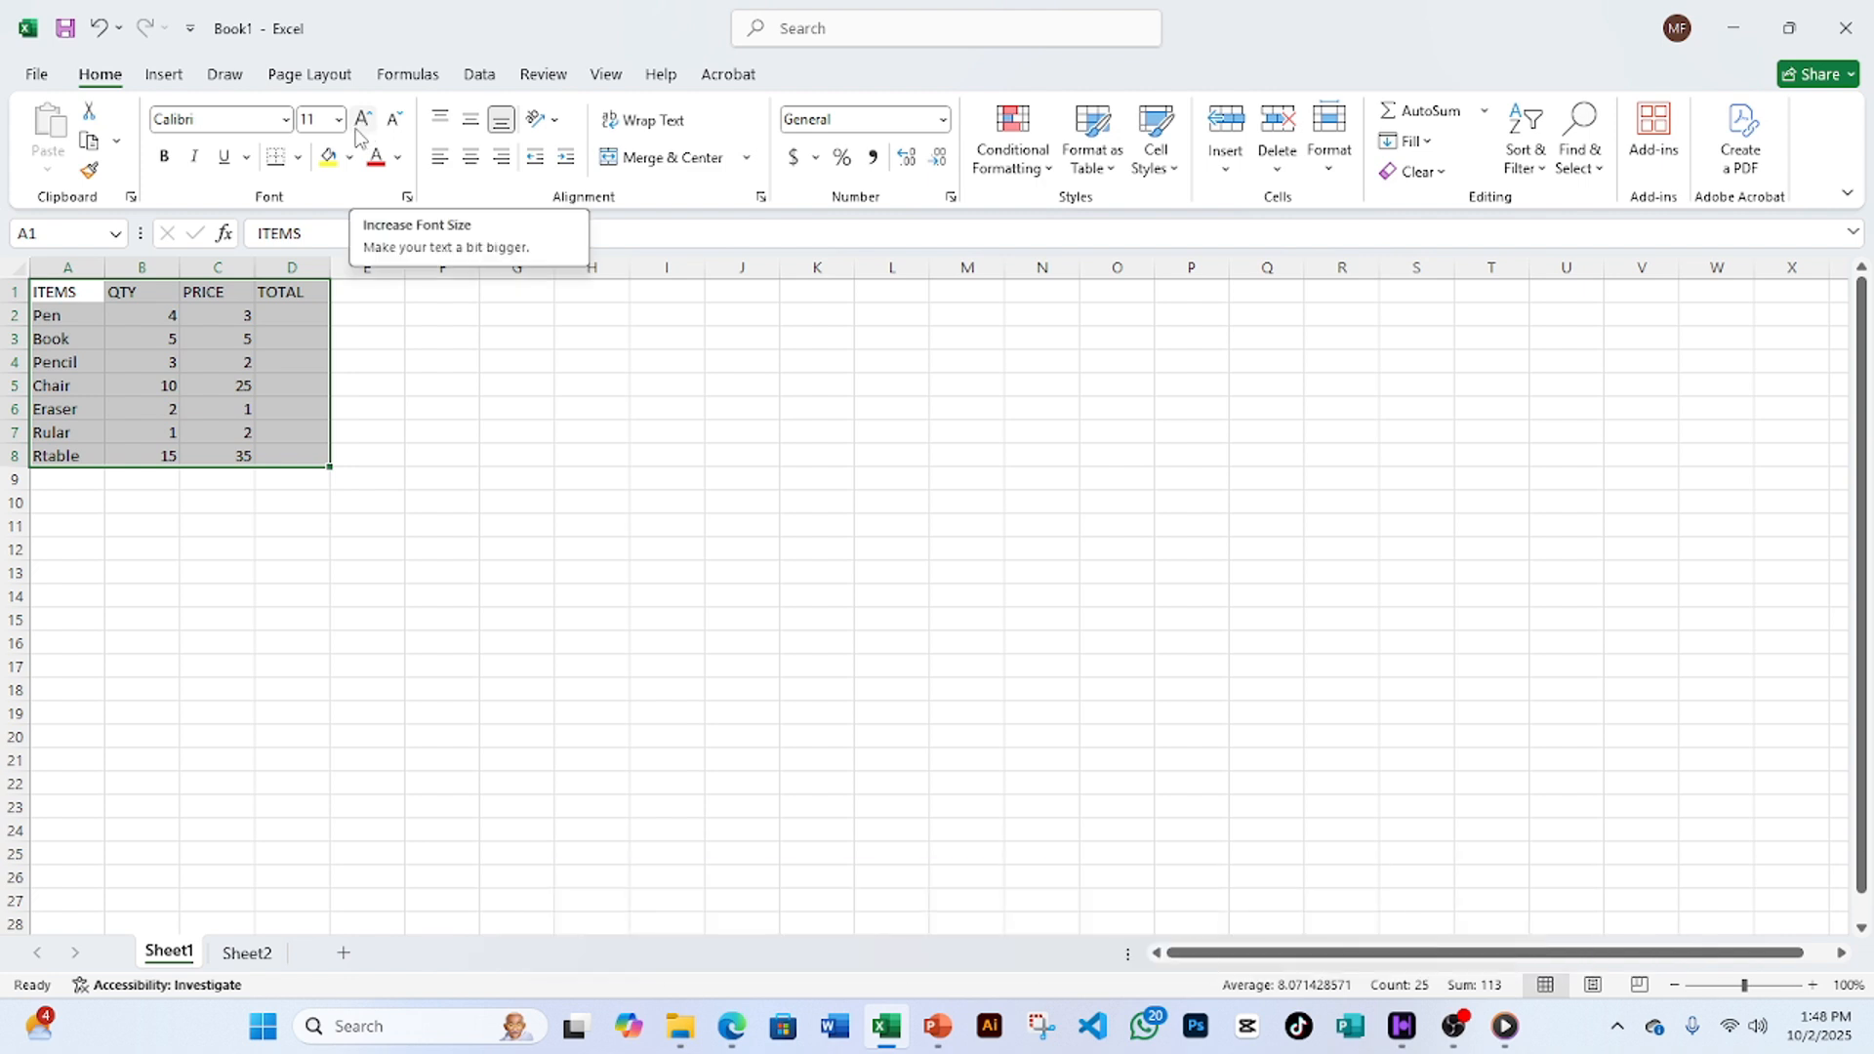
click(357, 130)
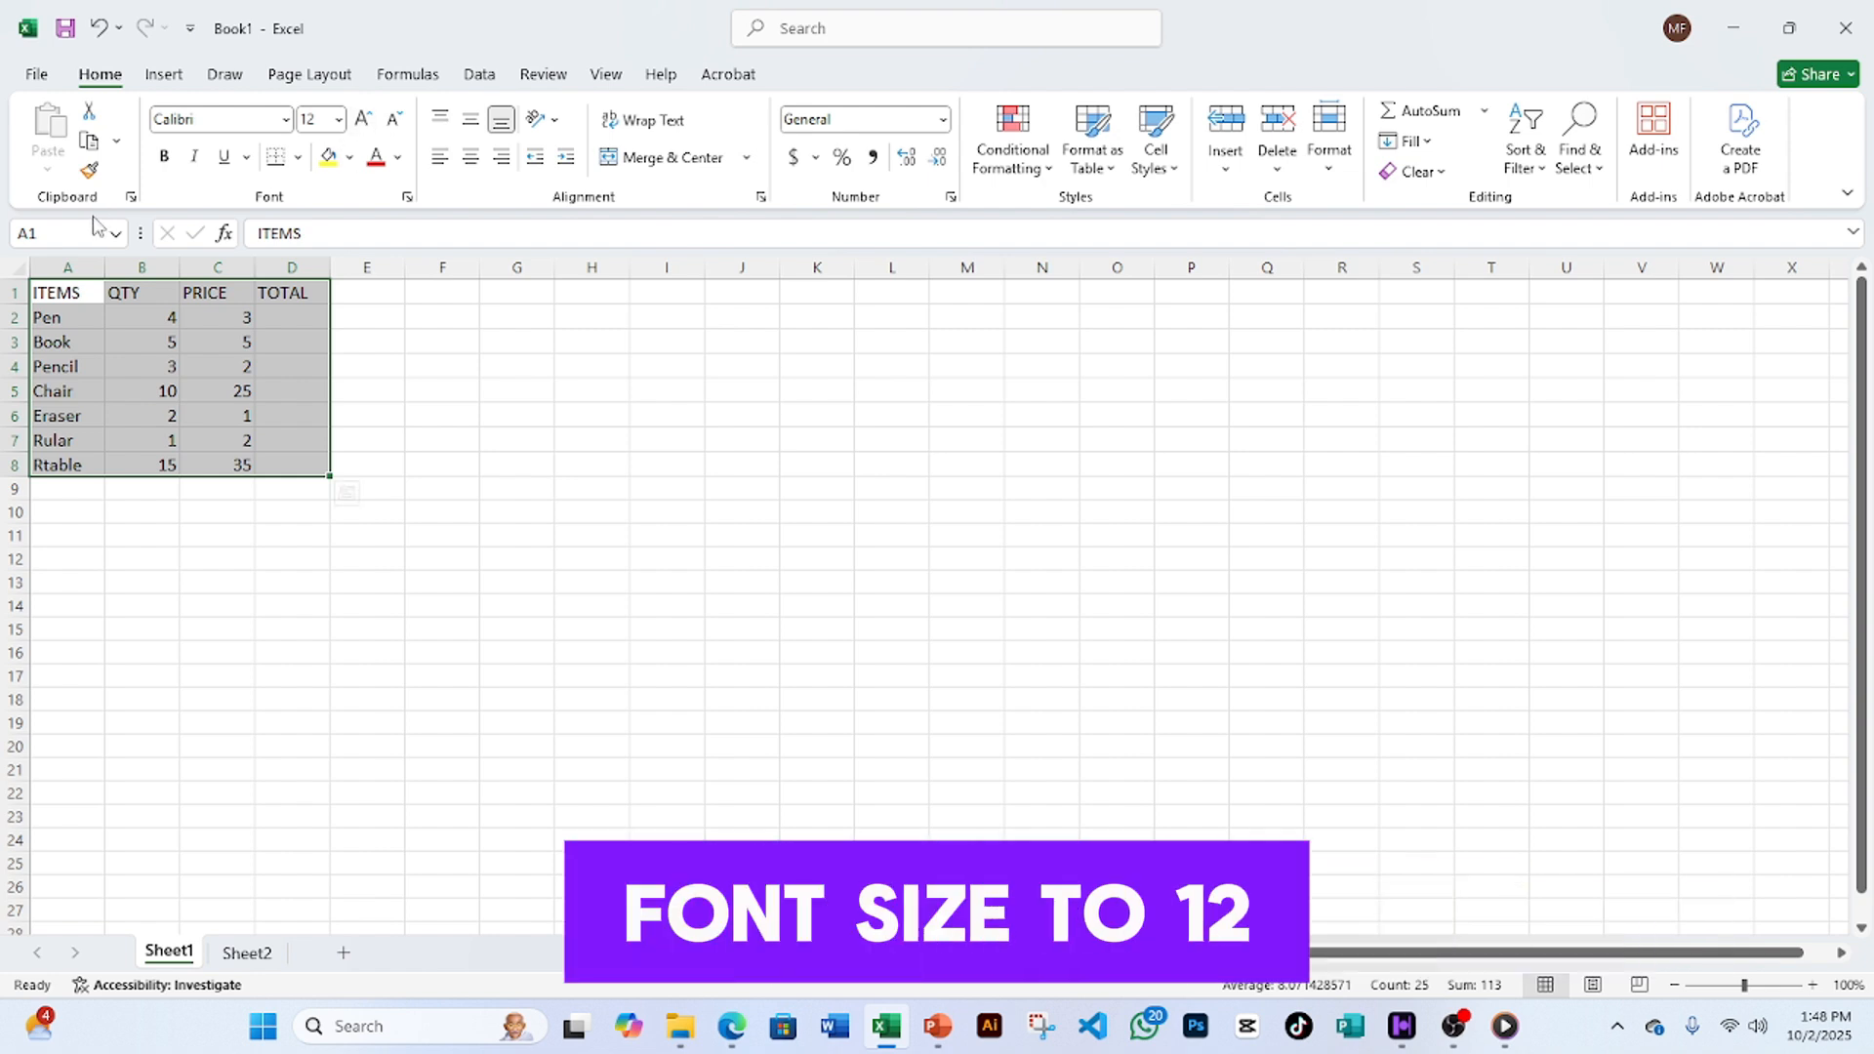
- Change the A1:D8 table font to Times New Roman
click(286, 120)
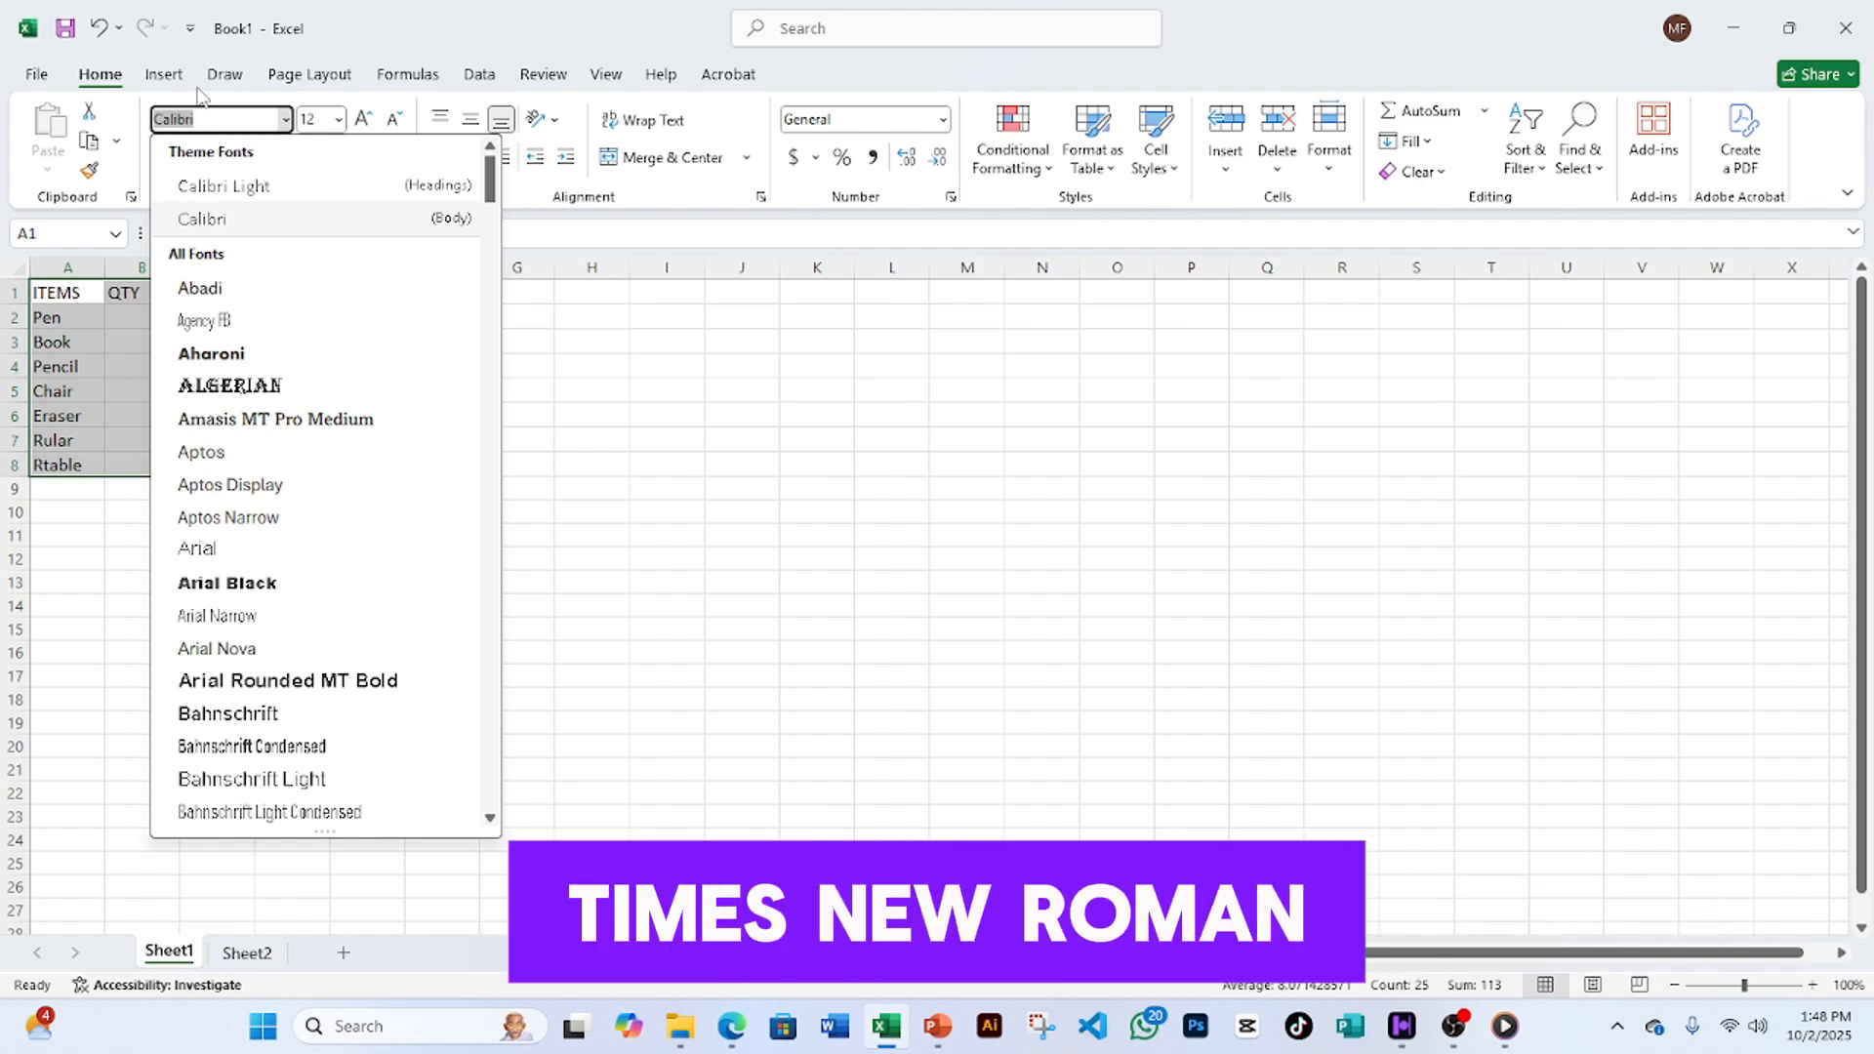
text(Times New Roman)
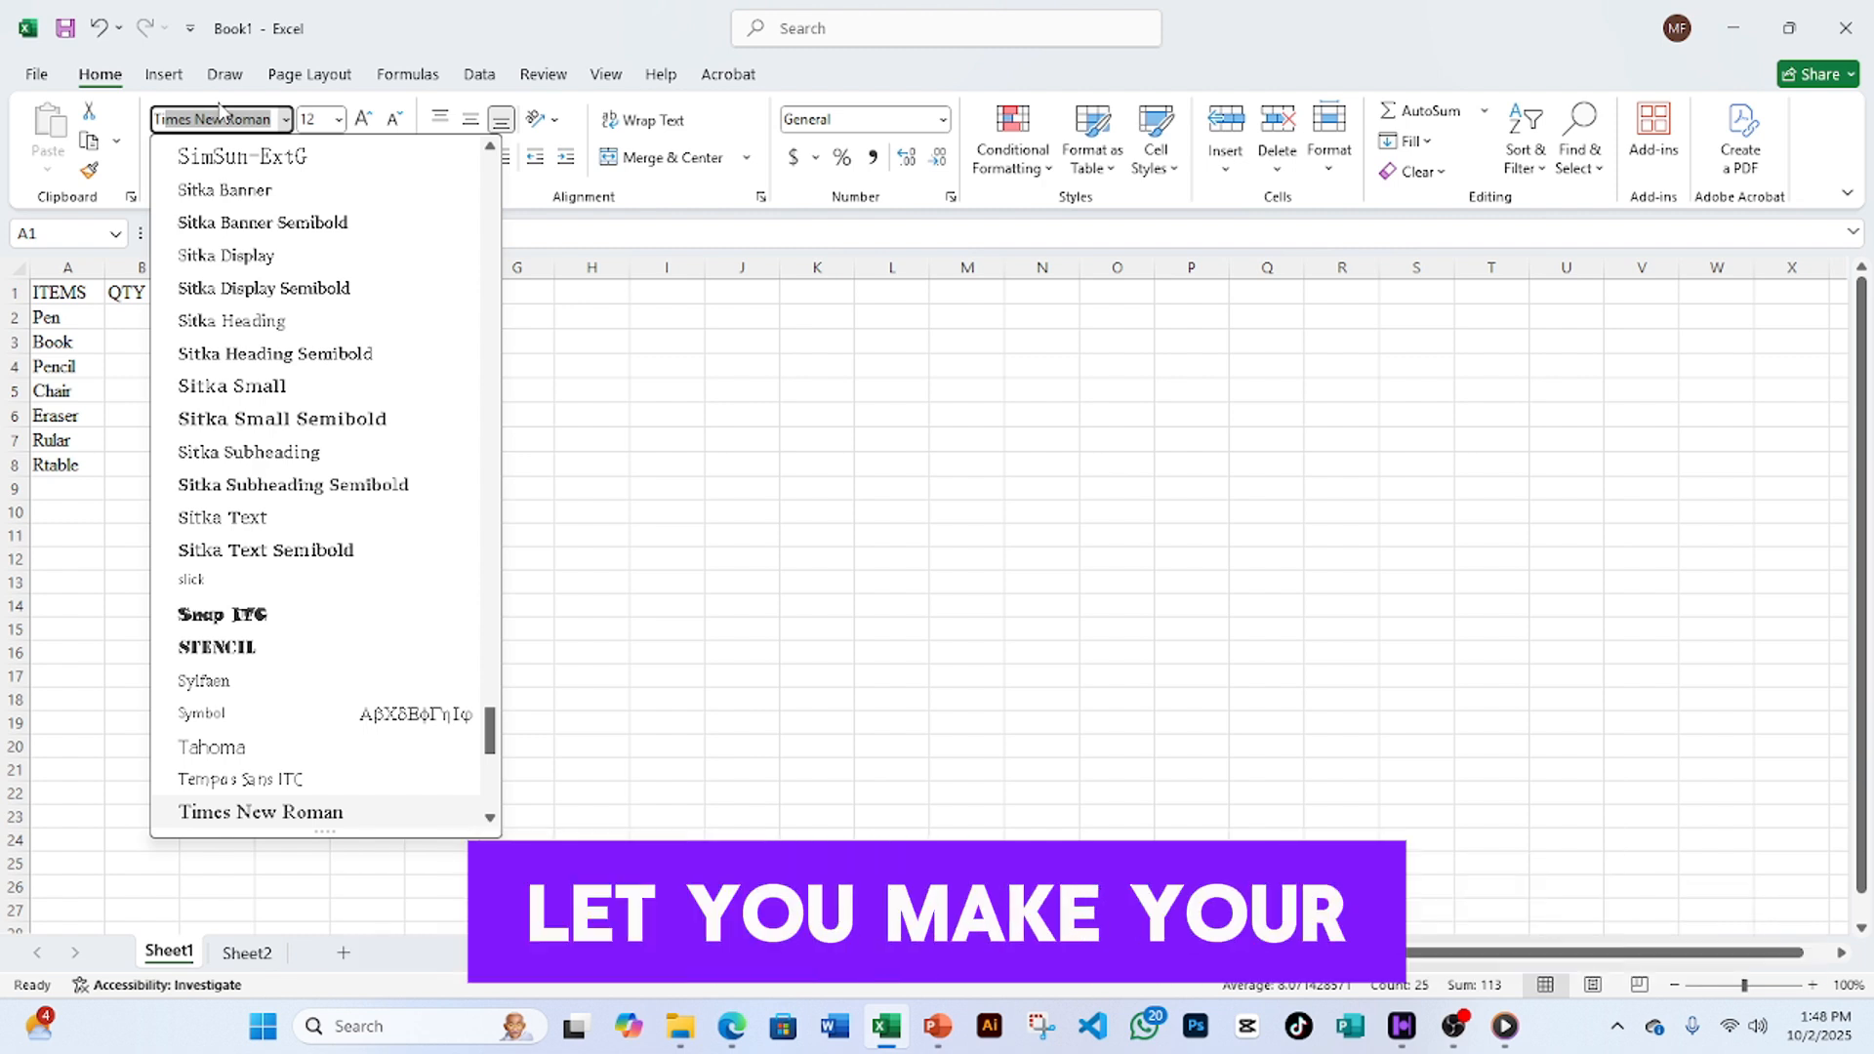
click(247, 96)
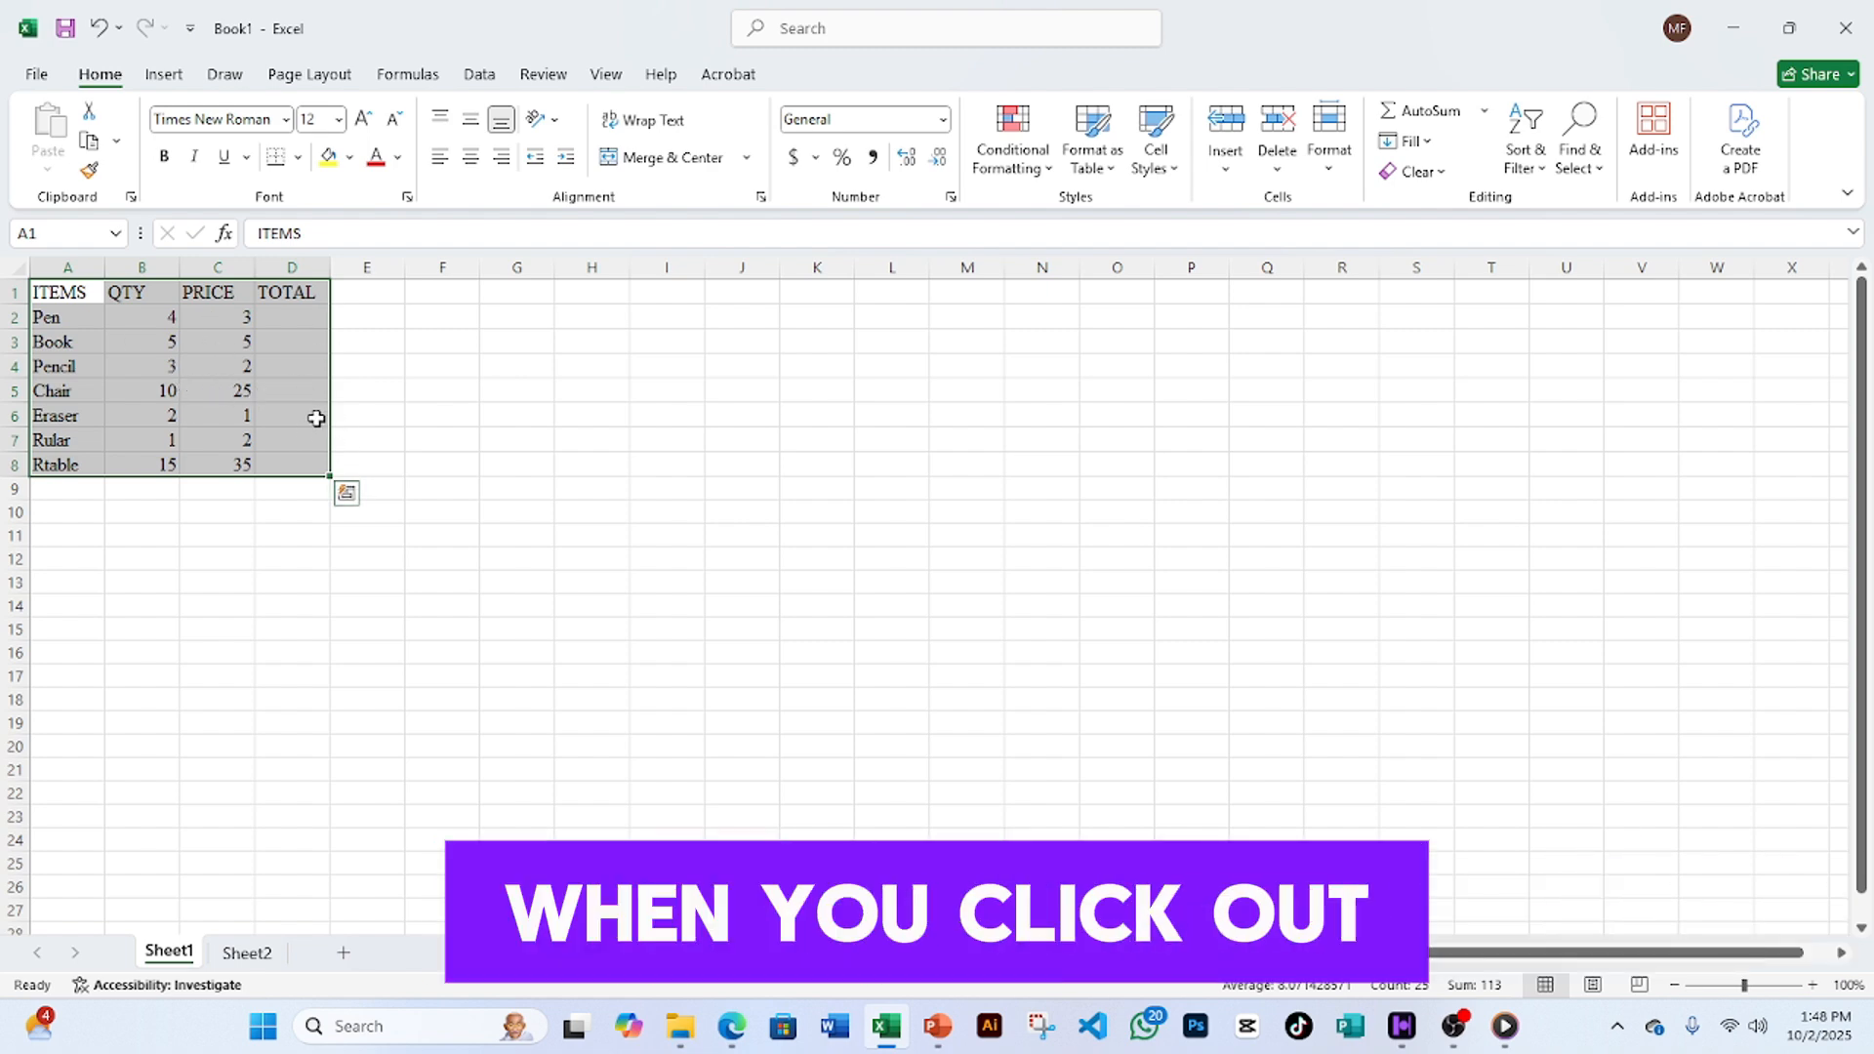
click(372, 463)
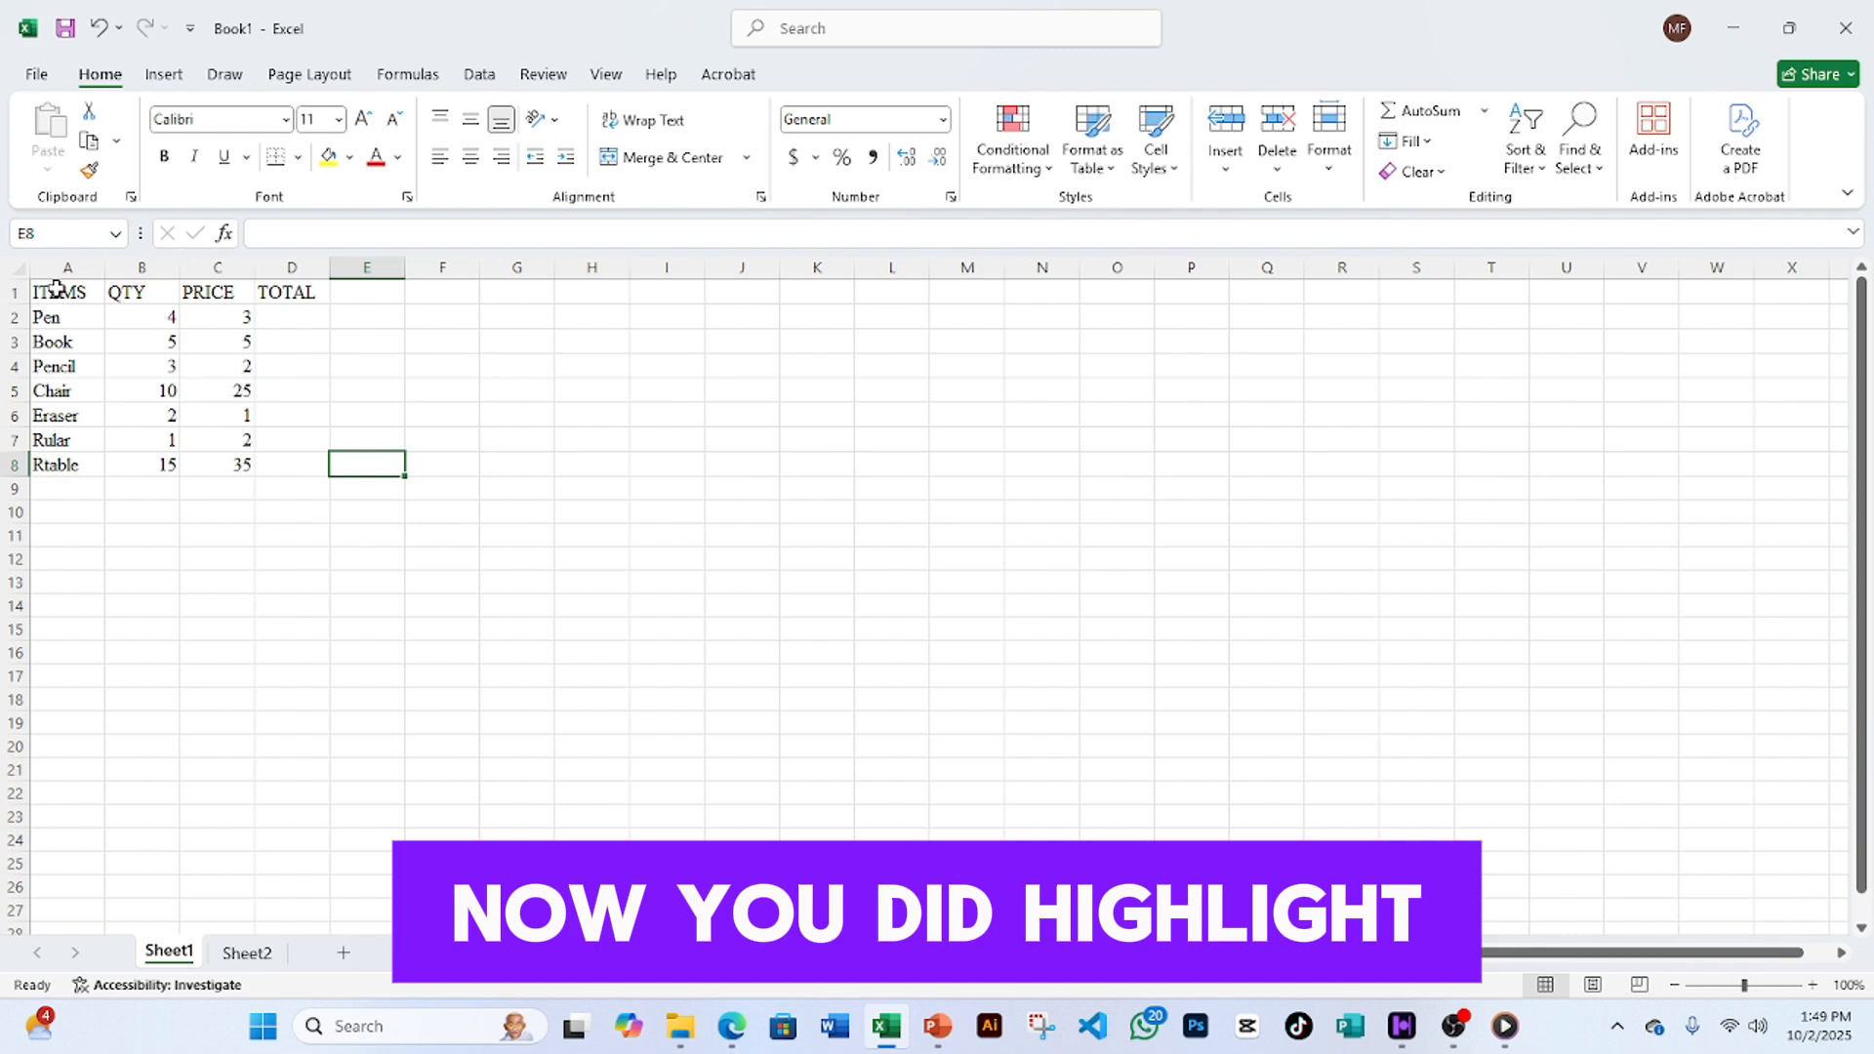
- Make the header row A1:D1 bold, keeping its font colour black
click(51, 291)
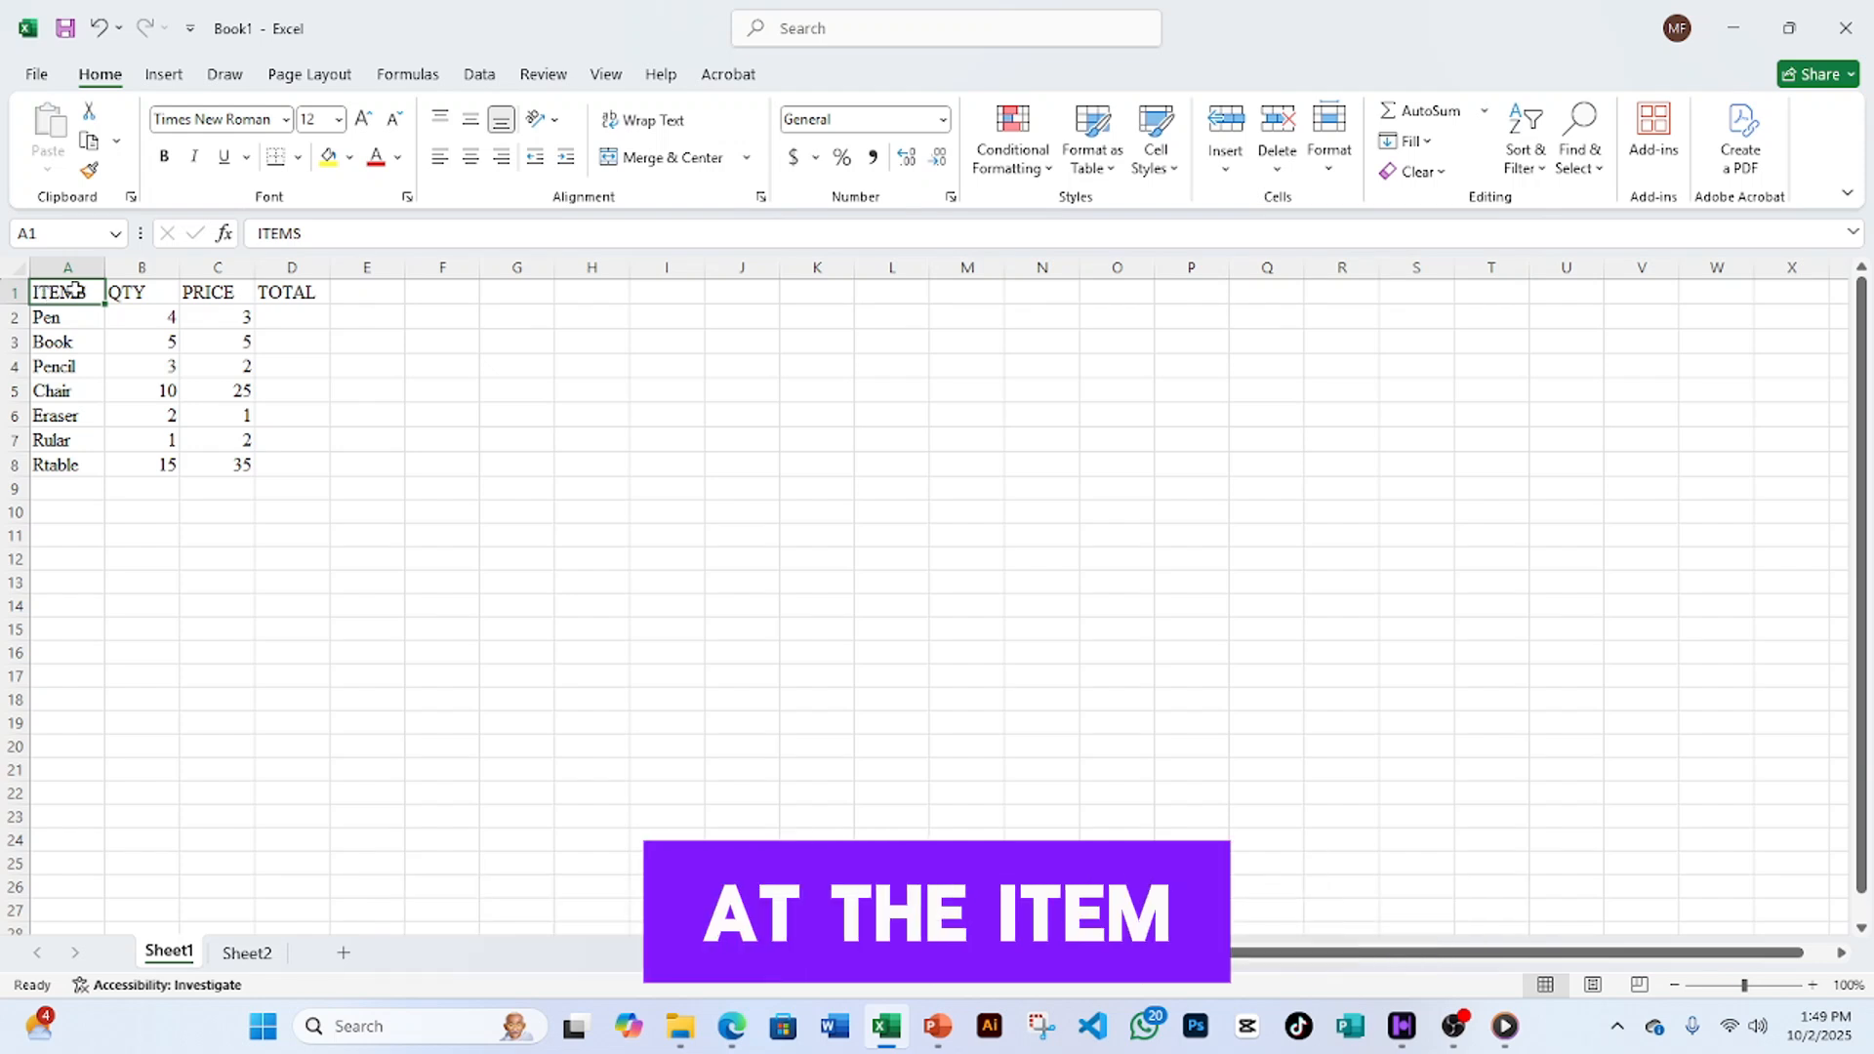
drag(60, 294, 271, 289)
drag(272, 289, 271, 289)
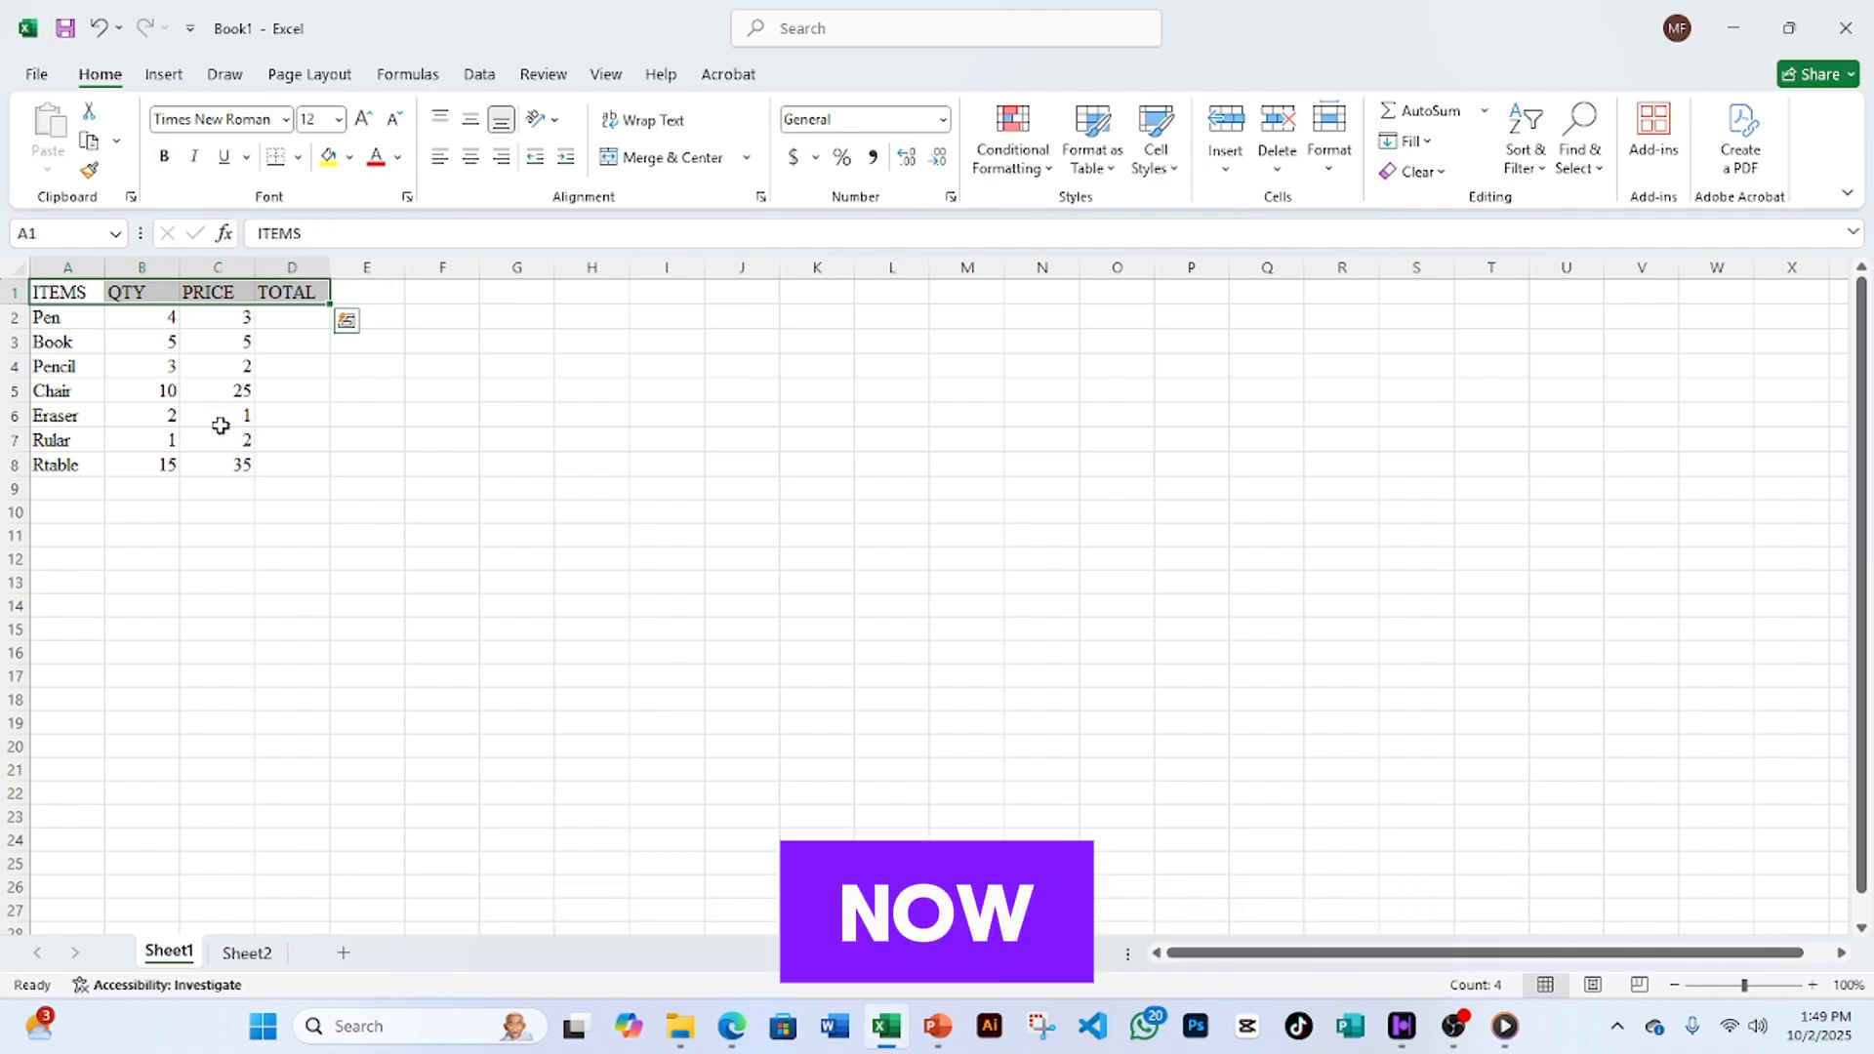
key(ctrl+b)
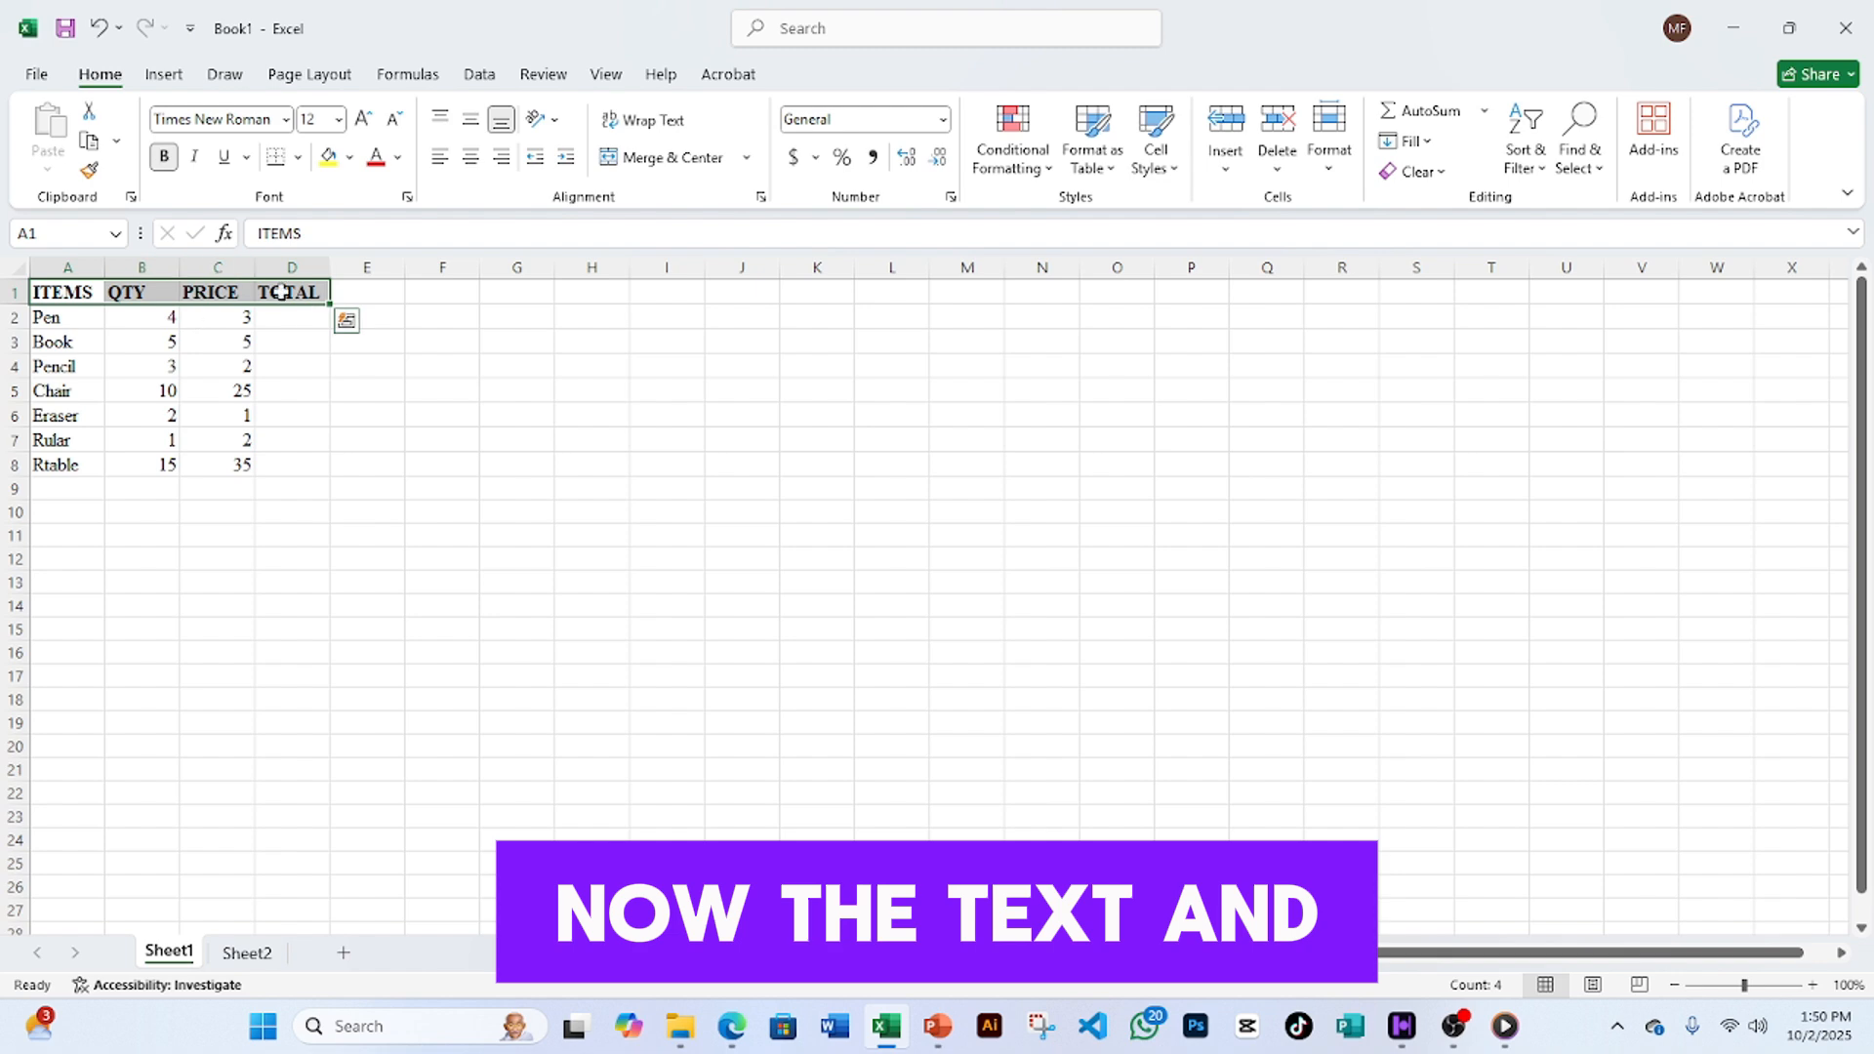
click(377, 158)
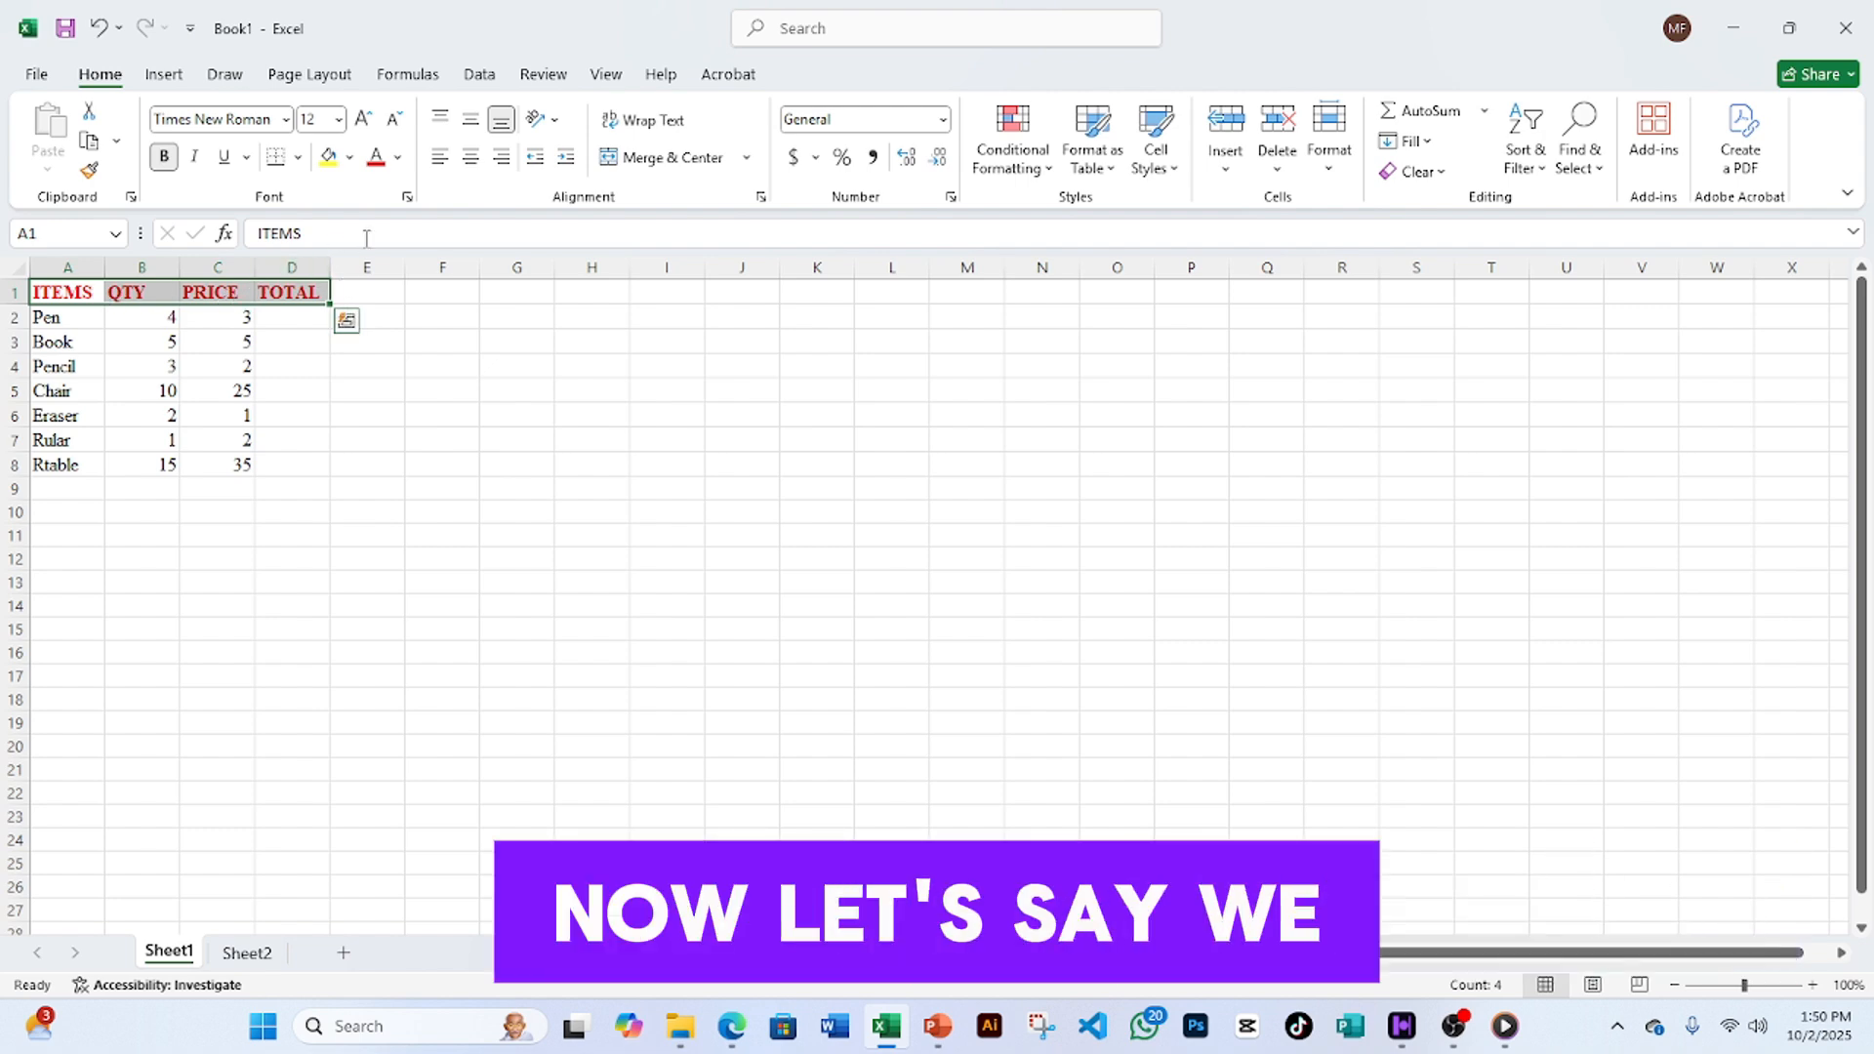
click(396, 159)
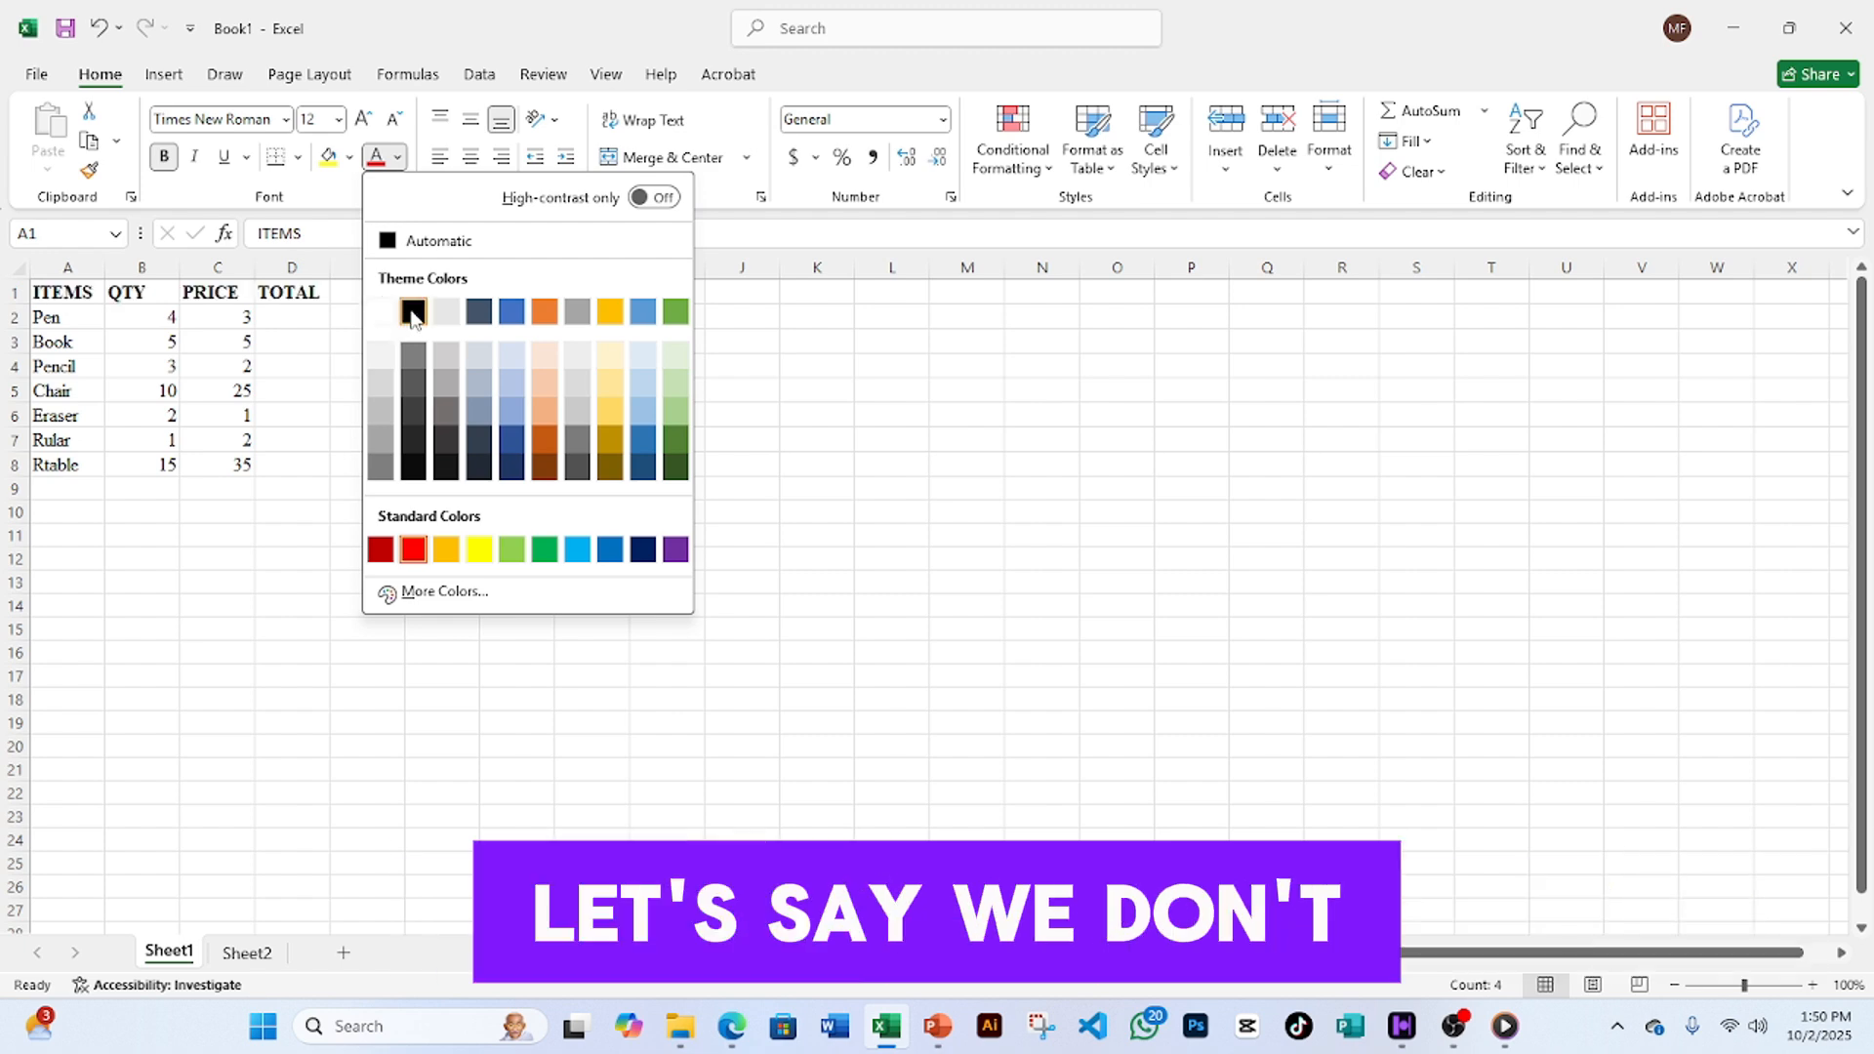
click(413, 312)
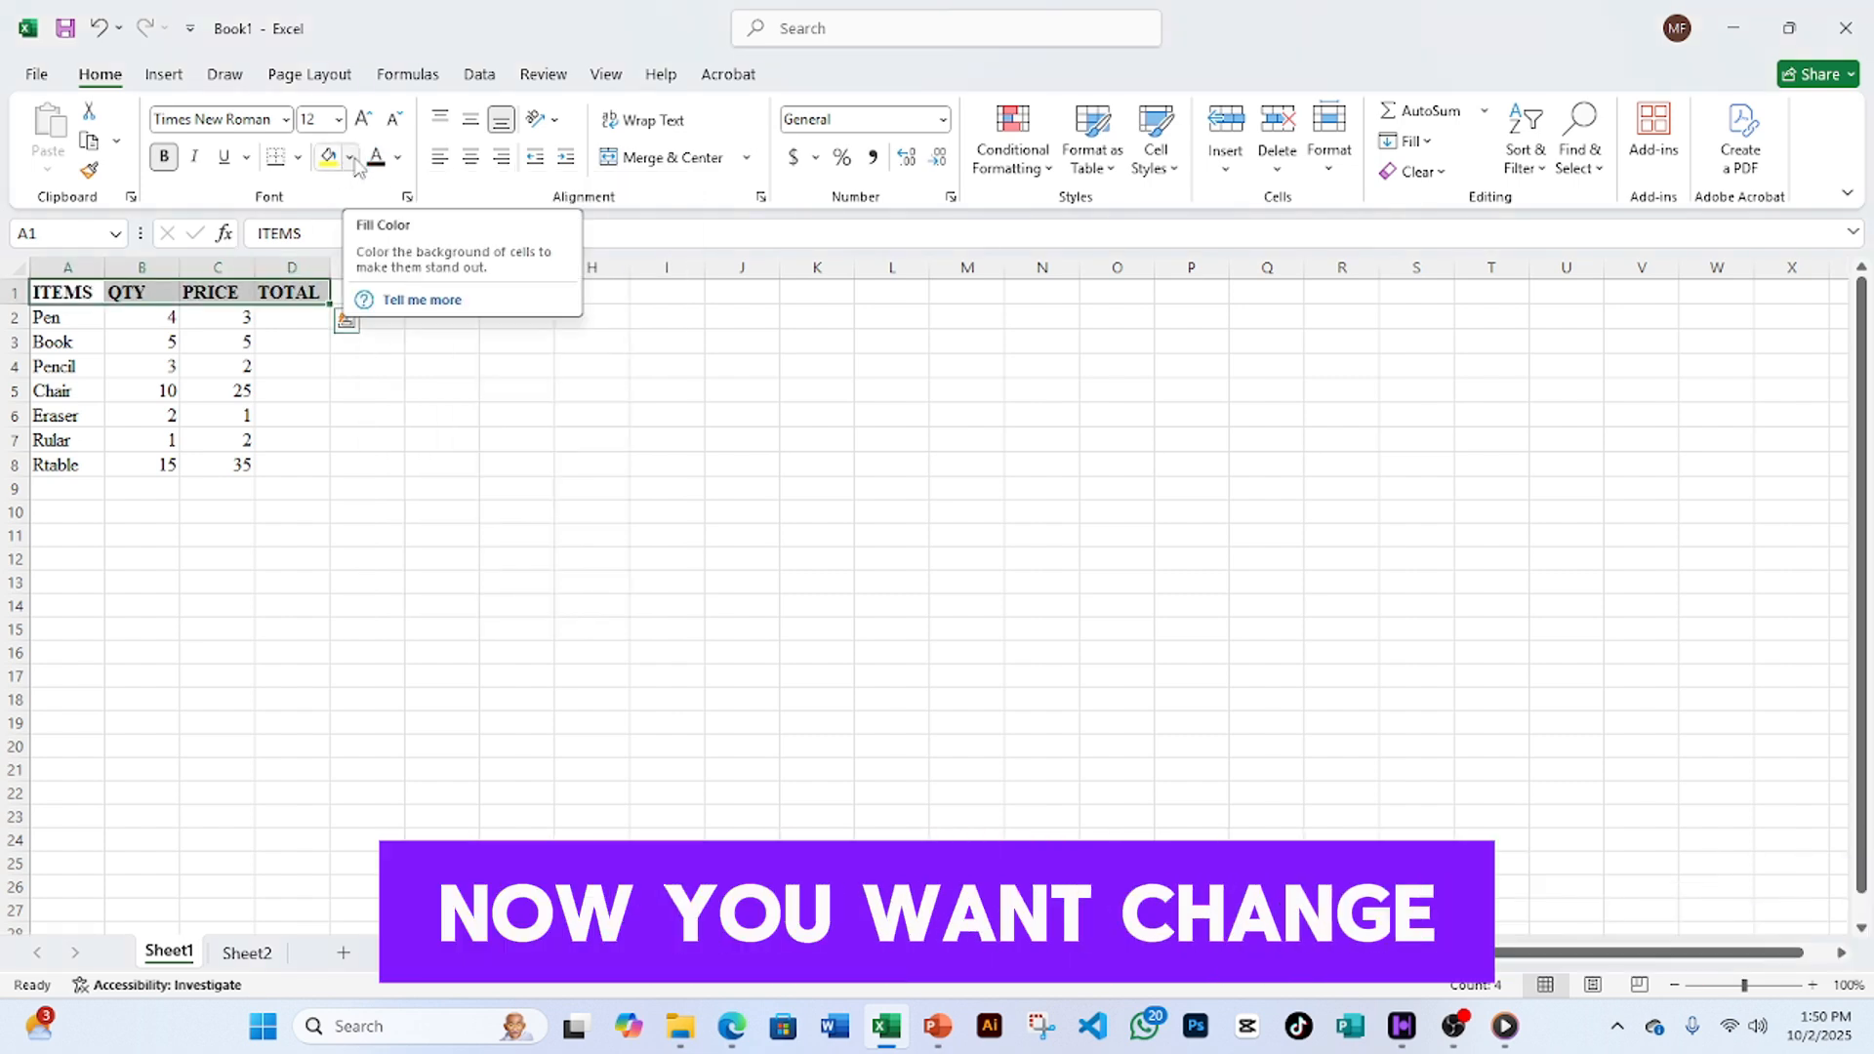
- Fill the header row A1:D1 with the light blue standard colour
click(351, 160)
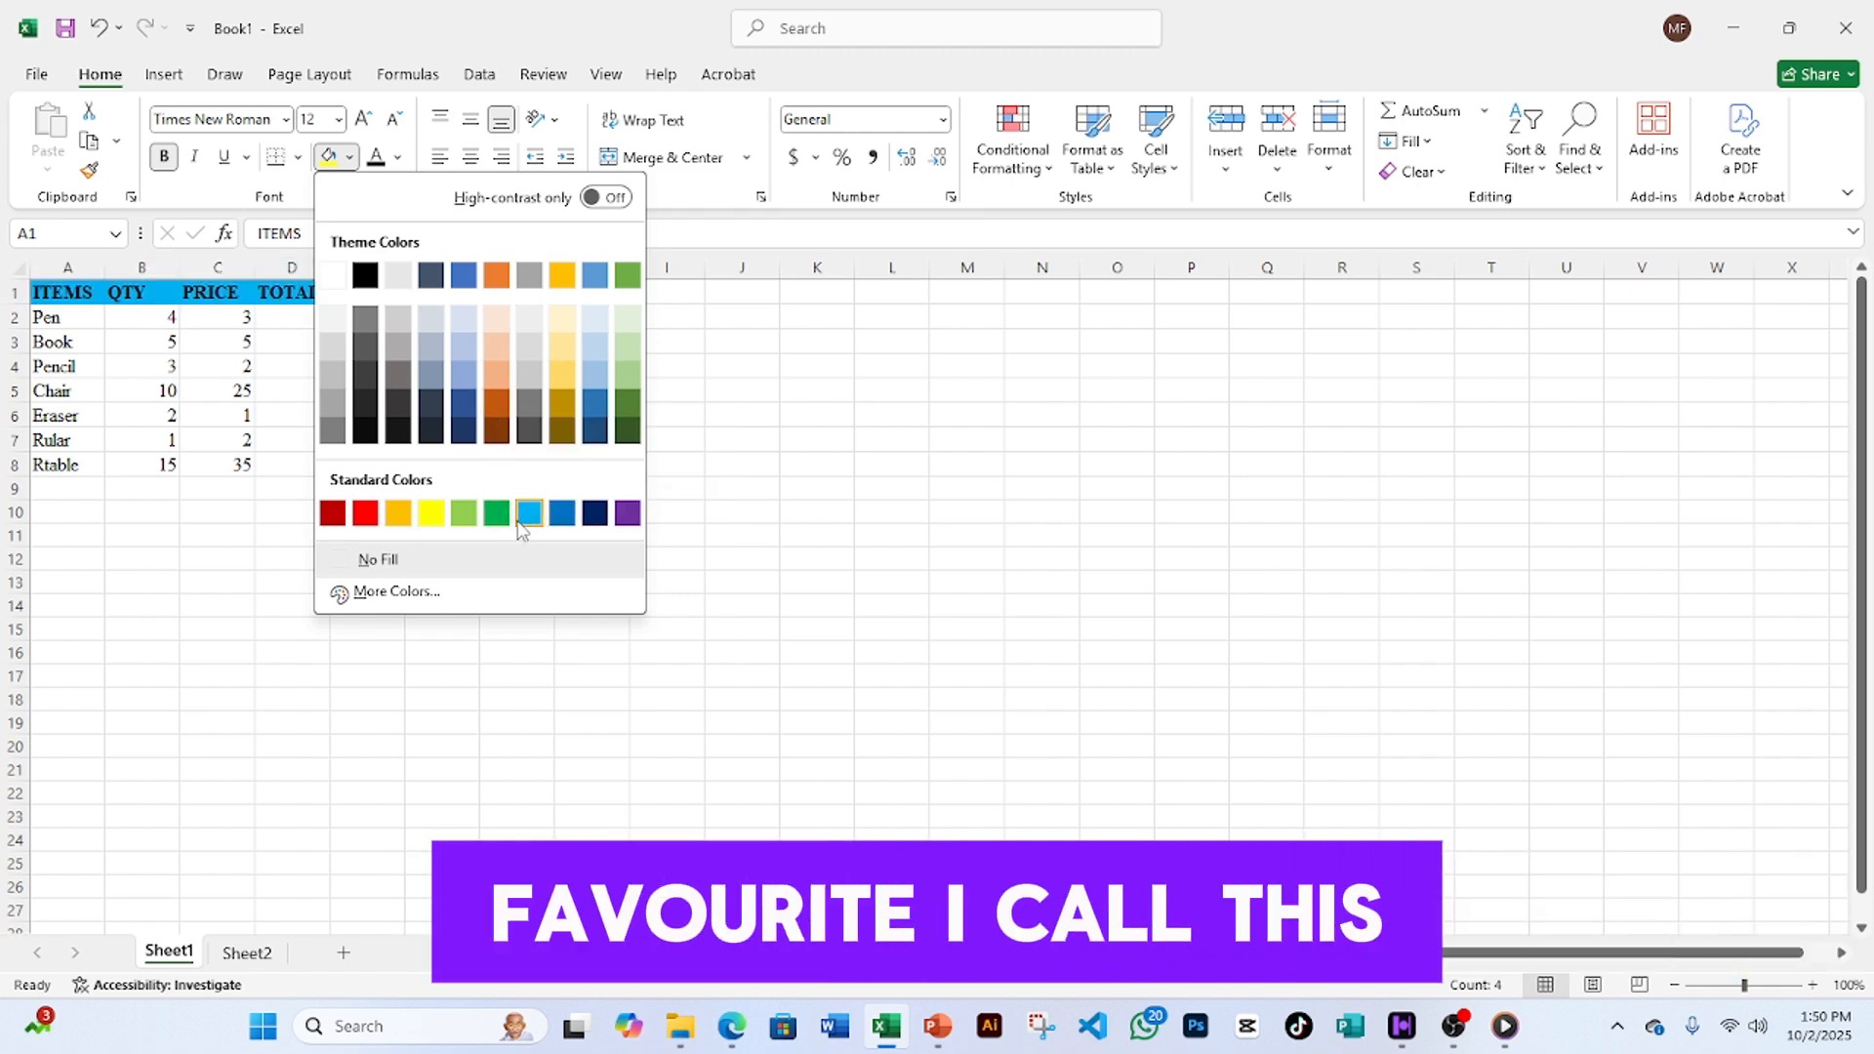
click(529, 514)
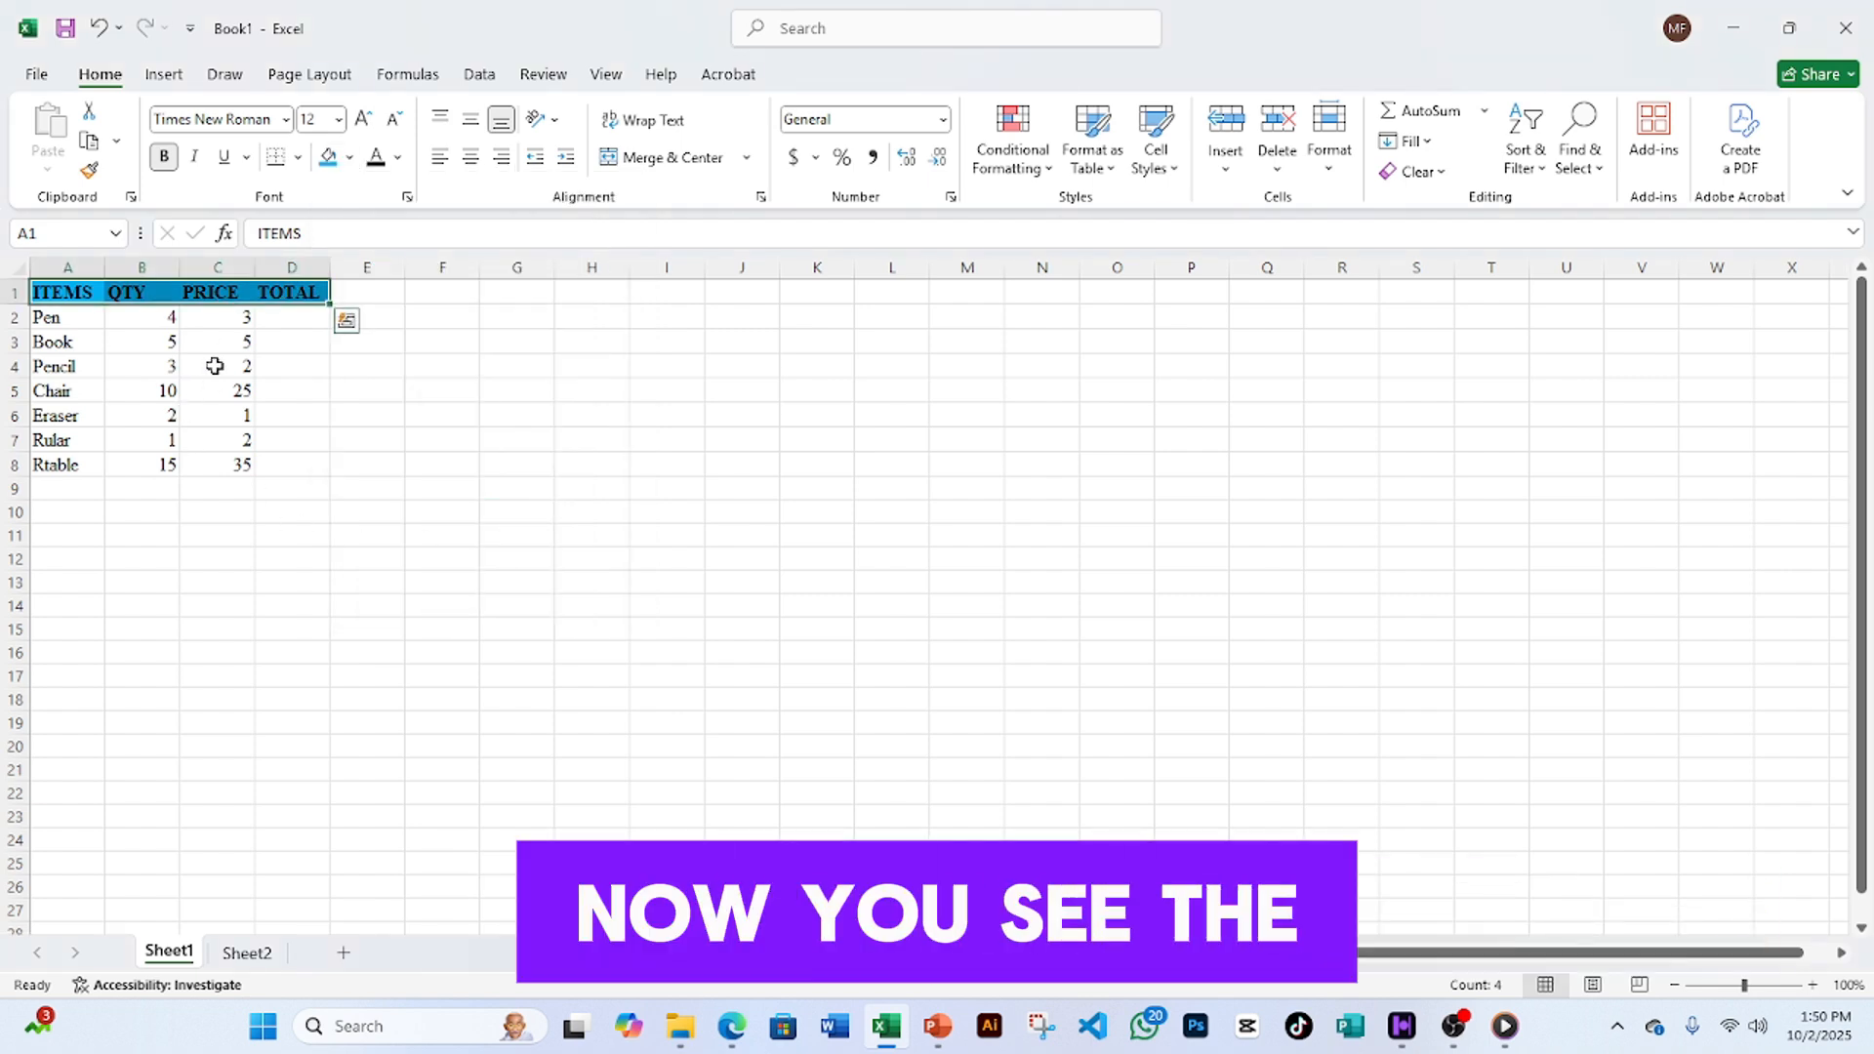
click(261, 321)
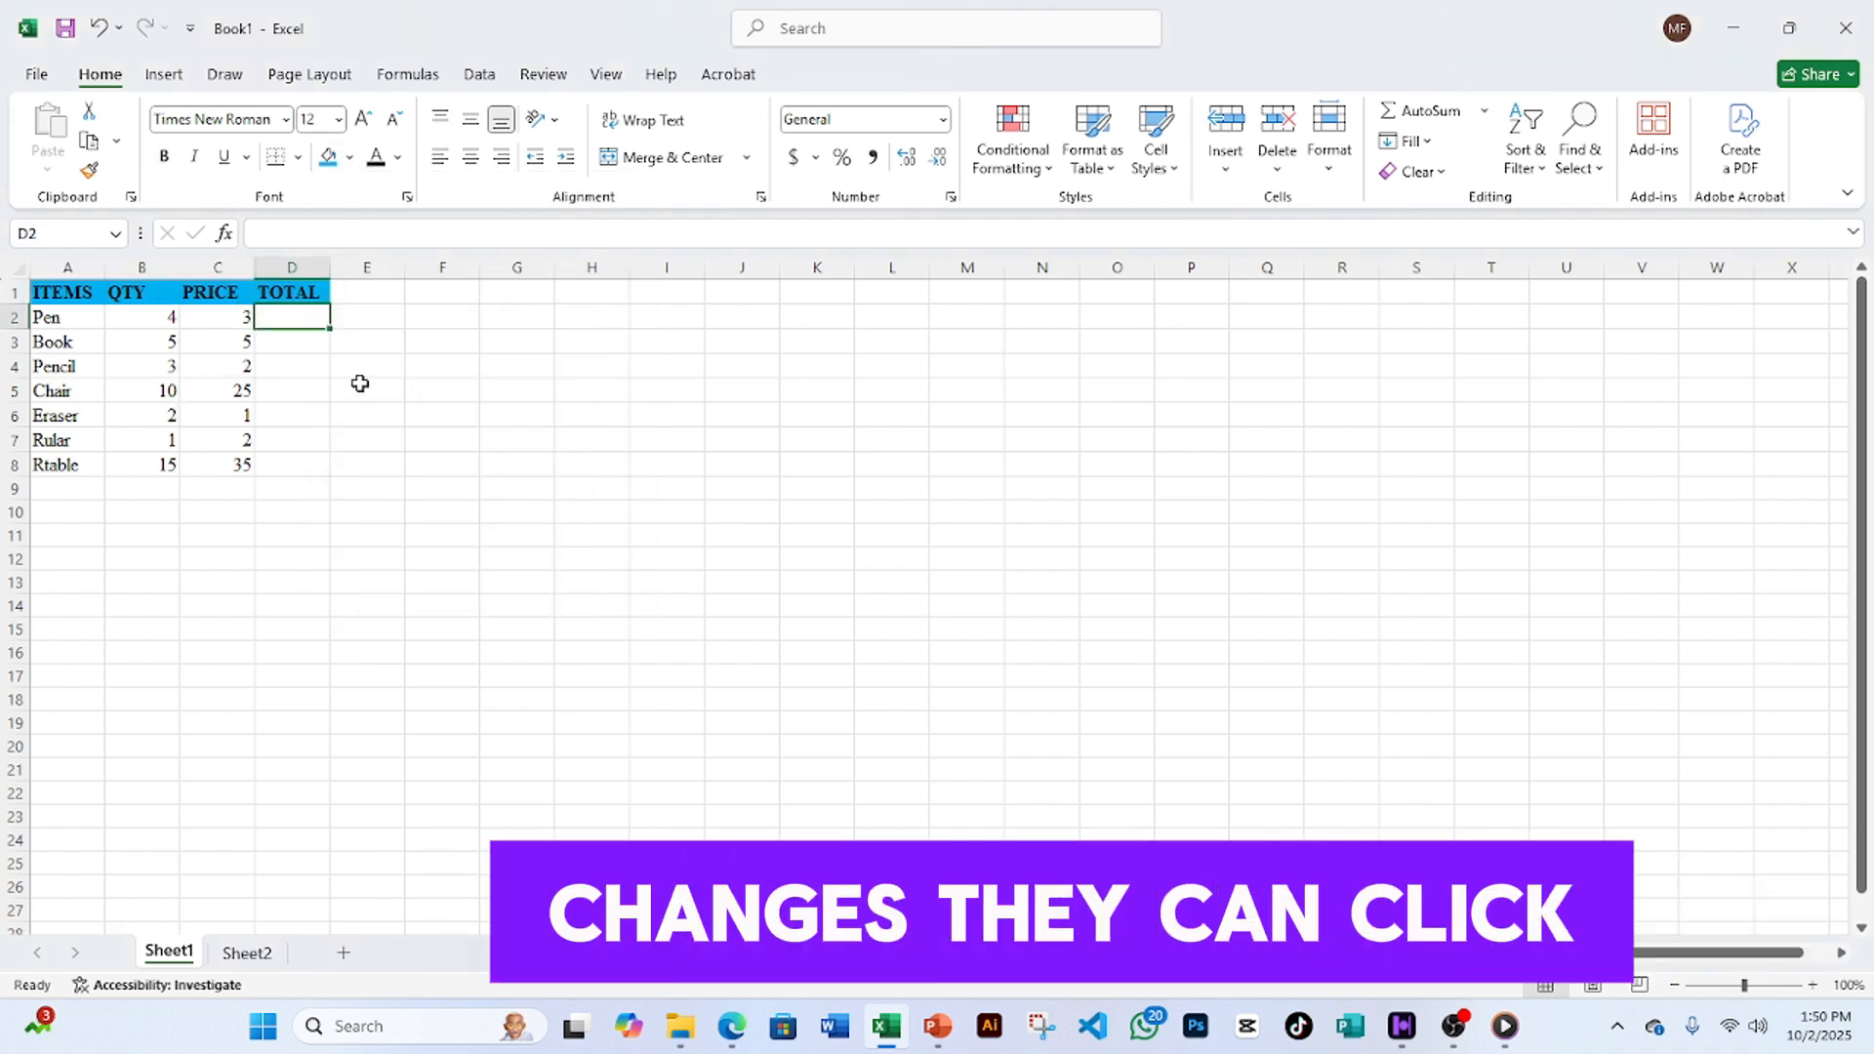
click(361, 387)
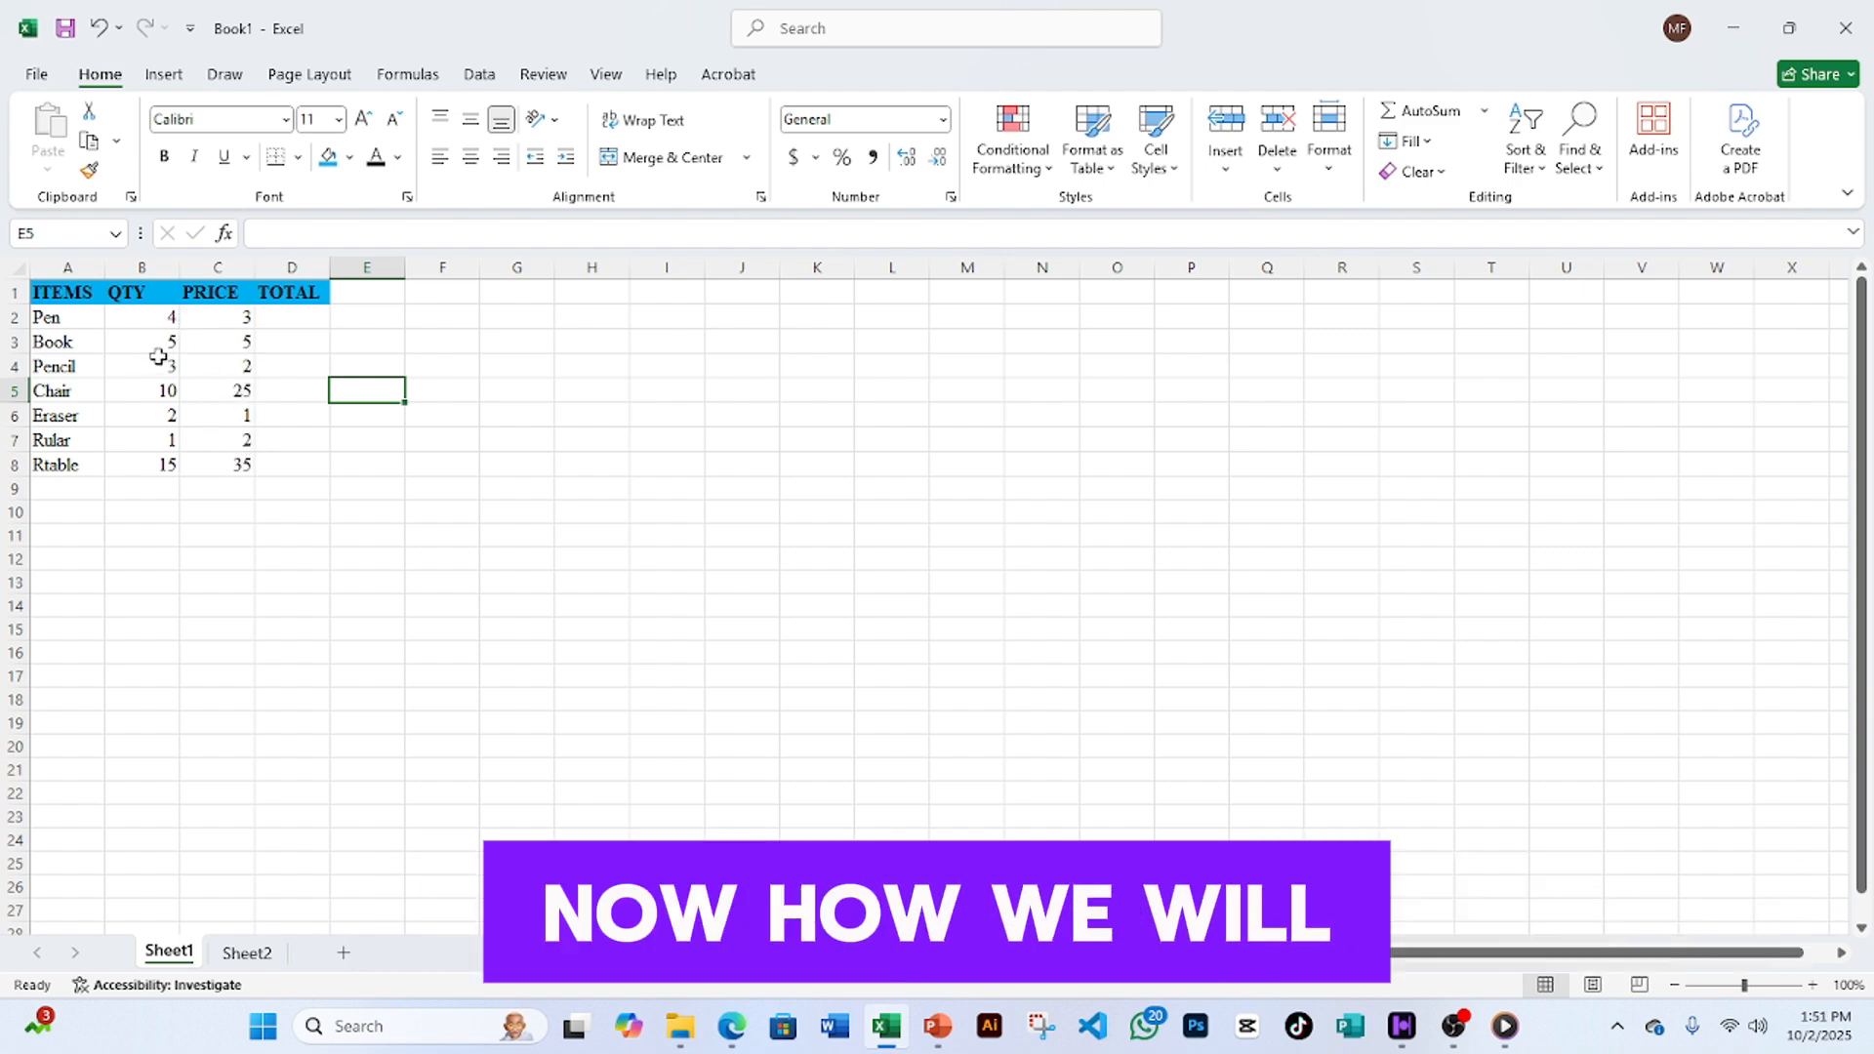
- Select the full table range A1:D8
click(43, 293)
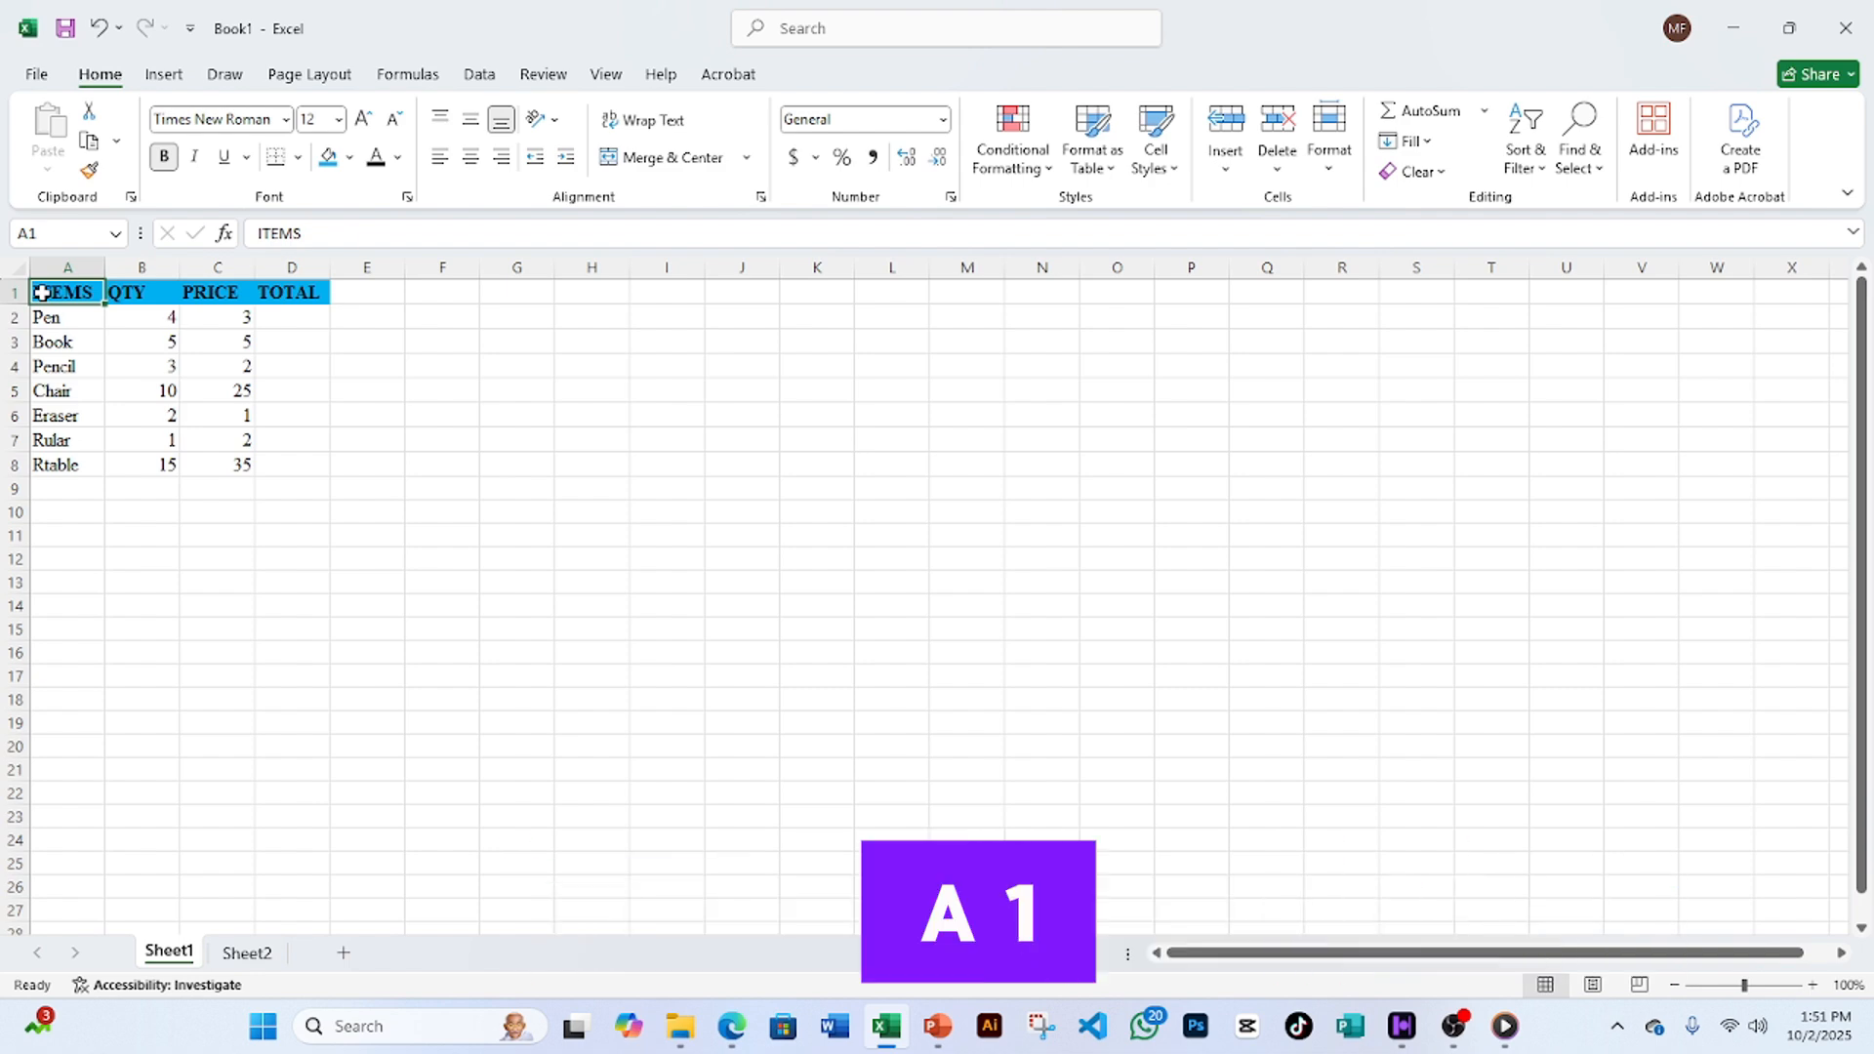
drag(41, 293, 320, 454)
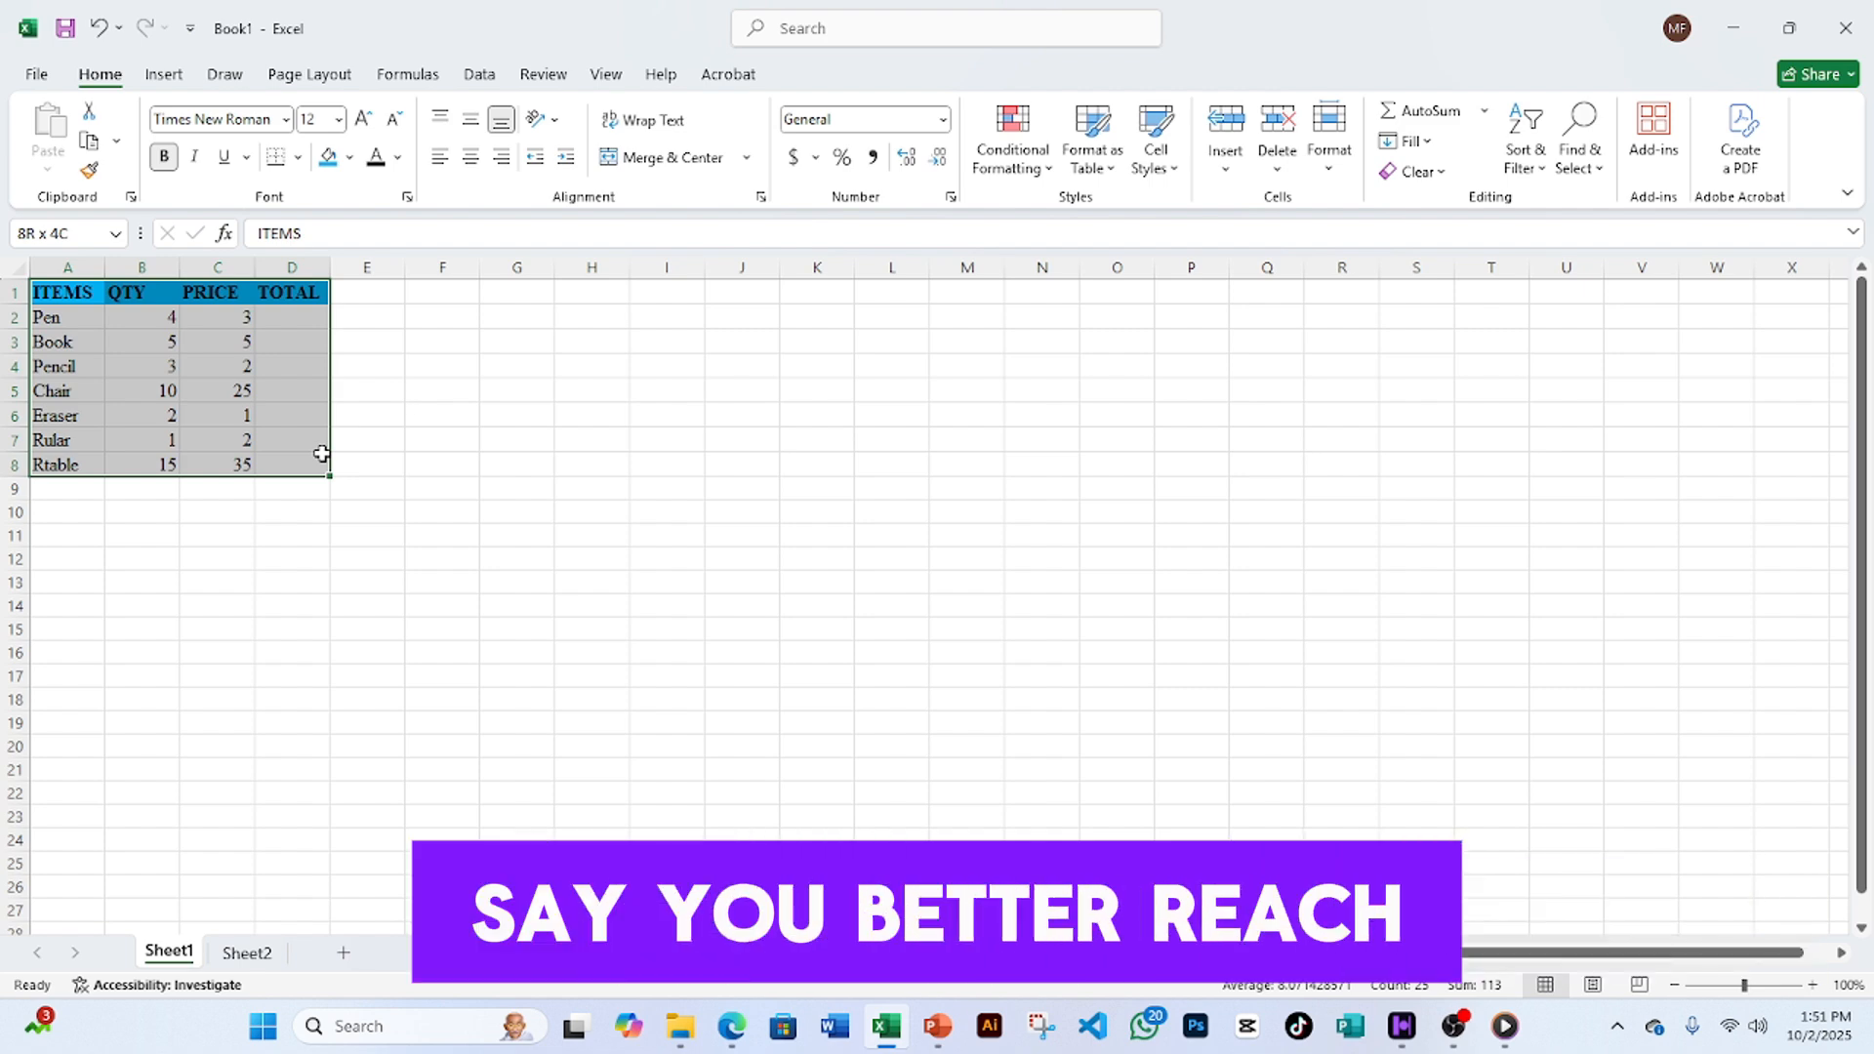
drag(321, 454, 322, 453)
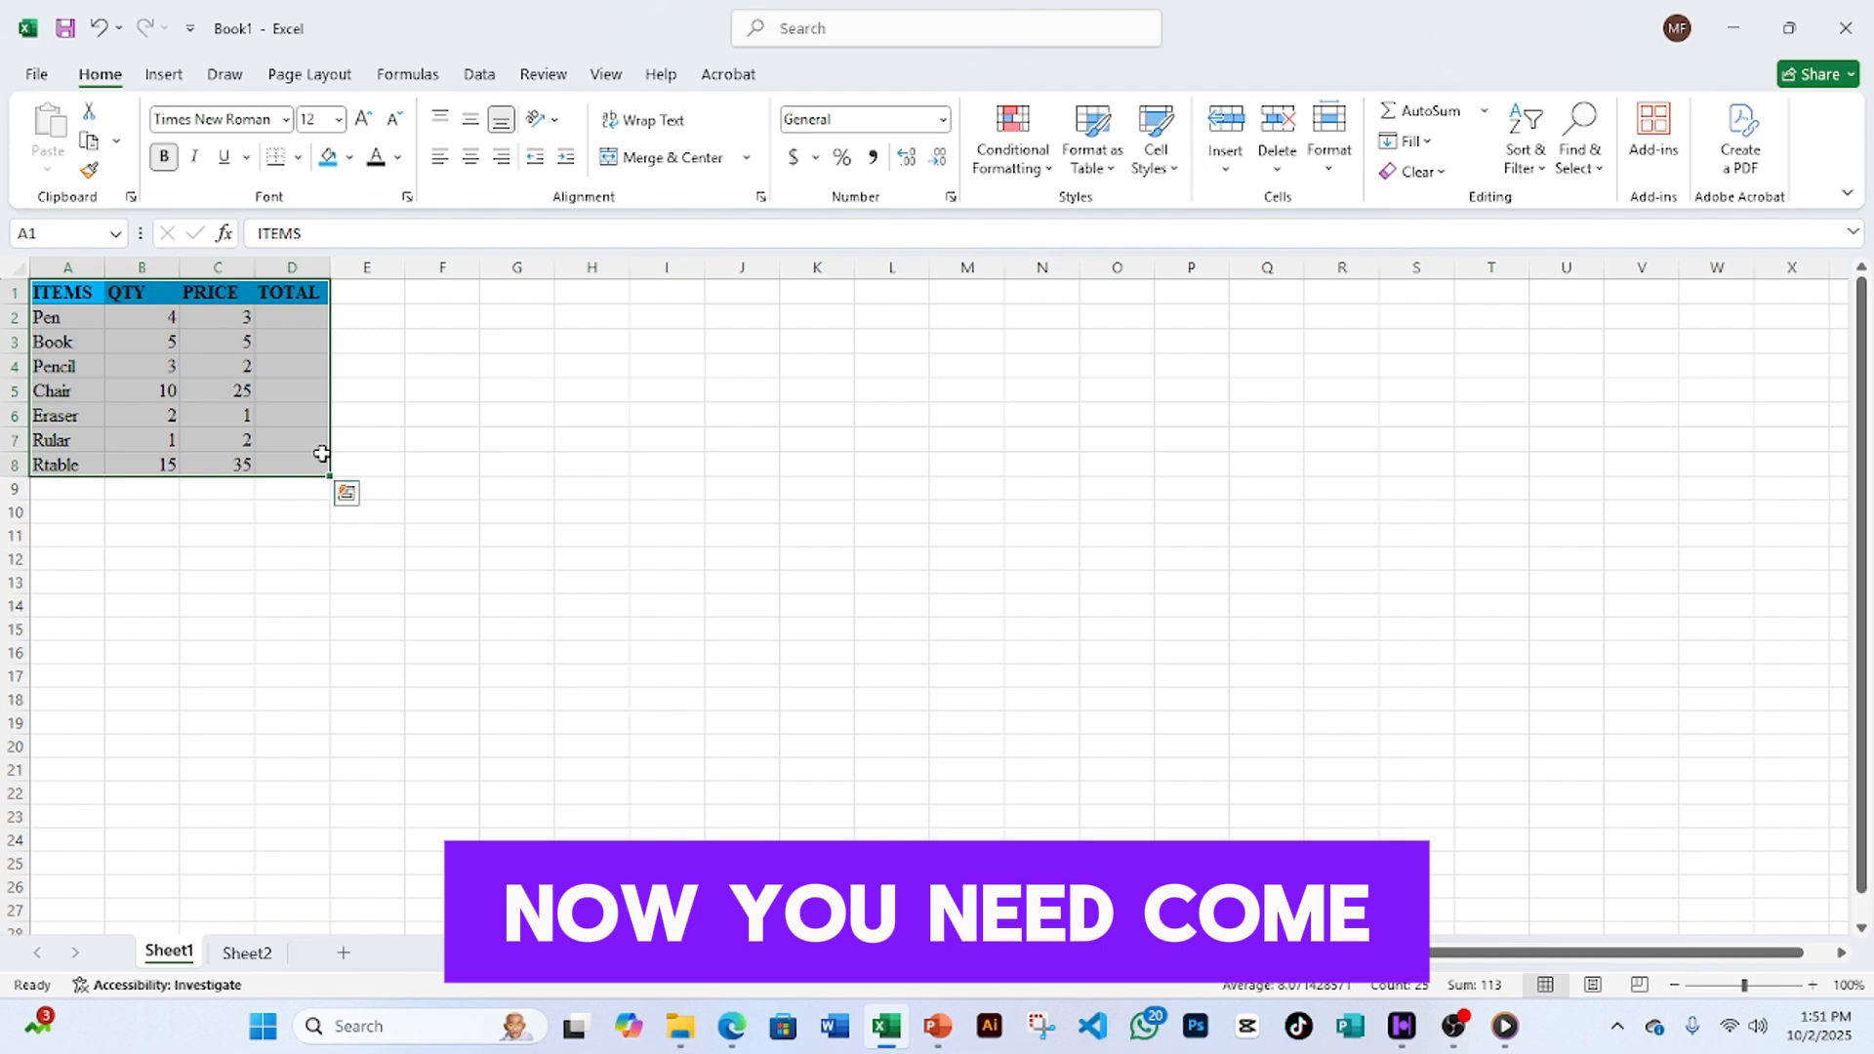
- In Format Cells' Border tab, choose the Outline and Inside presets for A1:D8
click(407, 198)
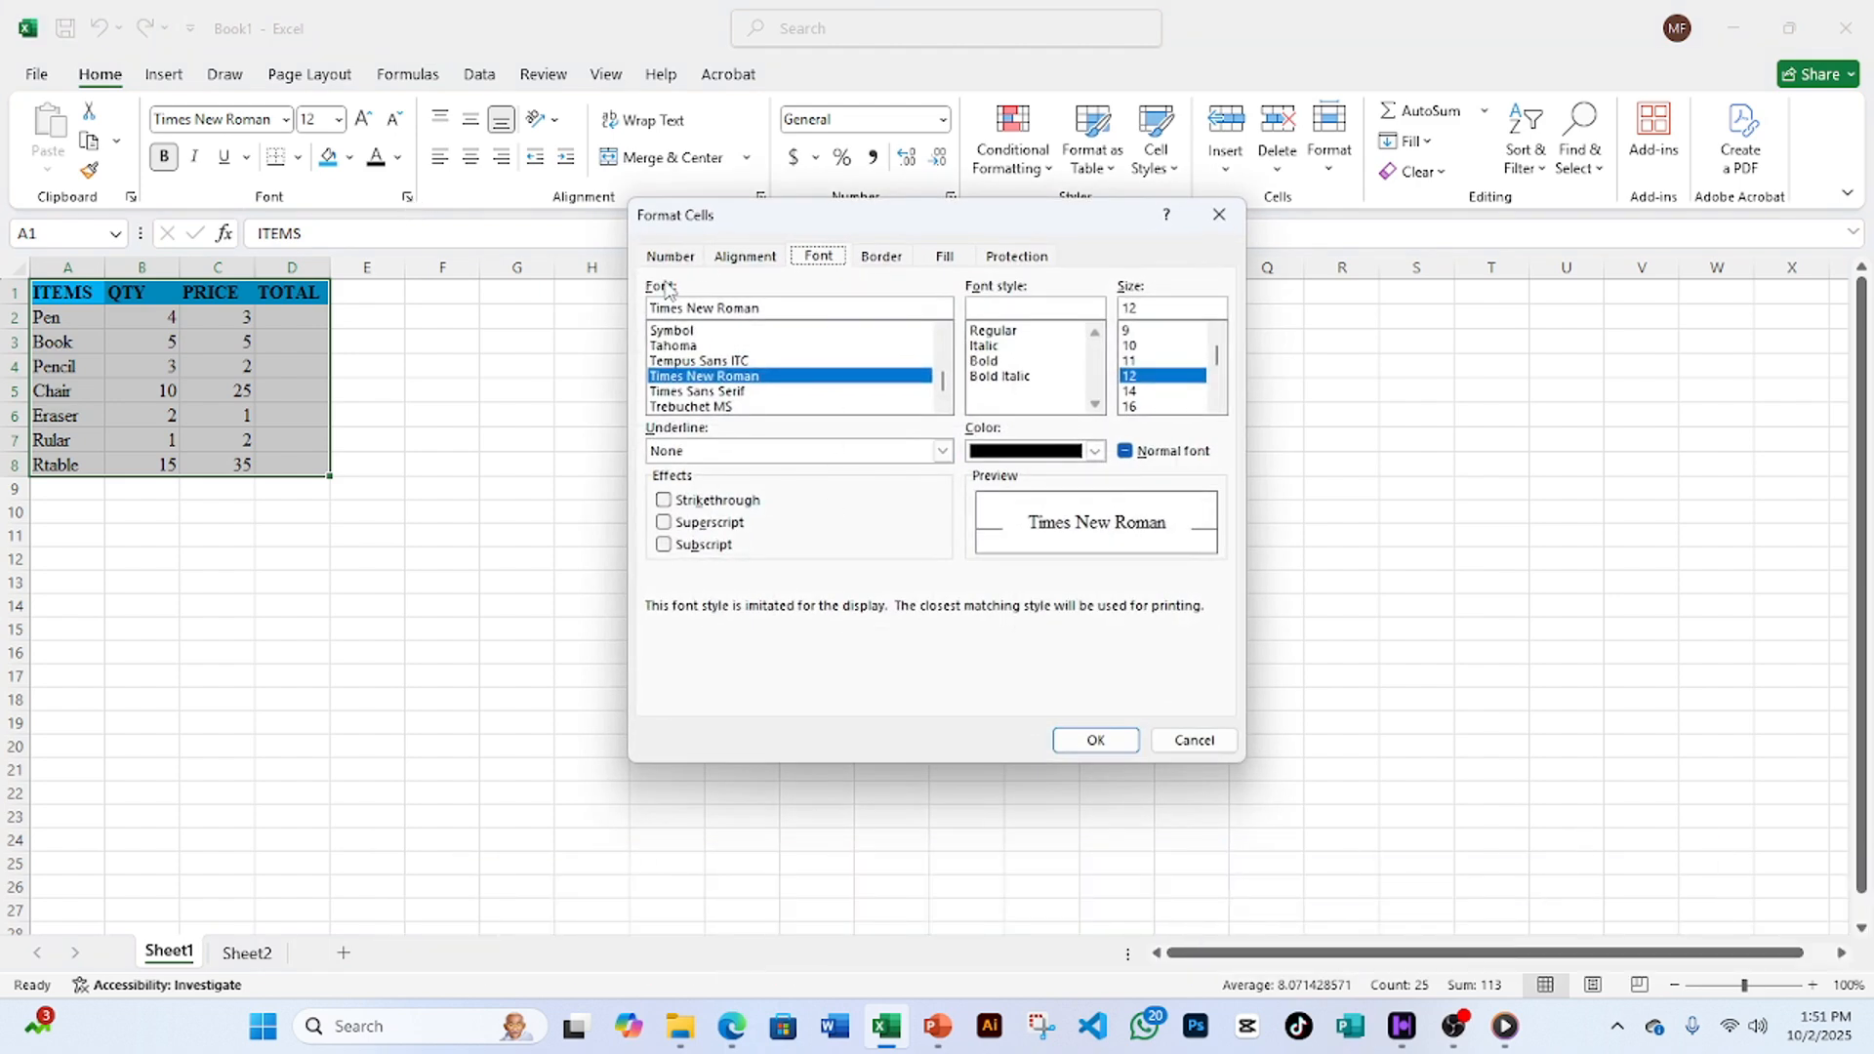
drag(917, 226, 753, 262)
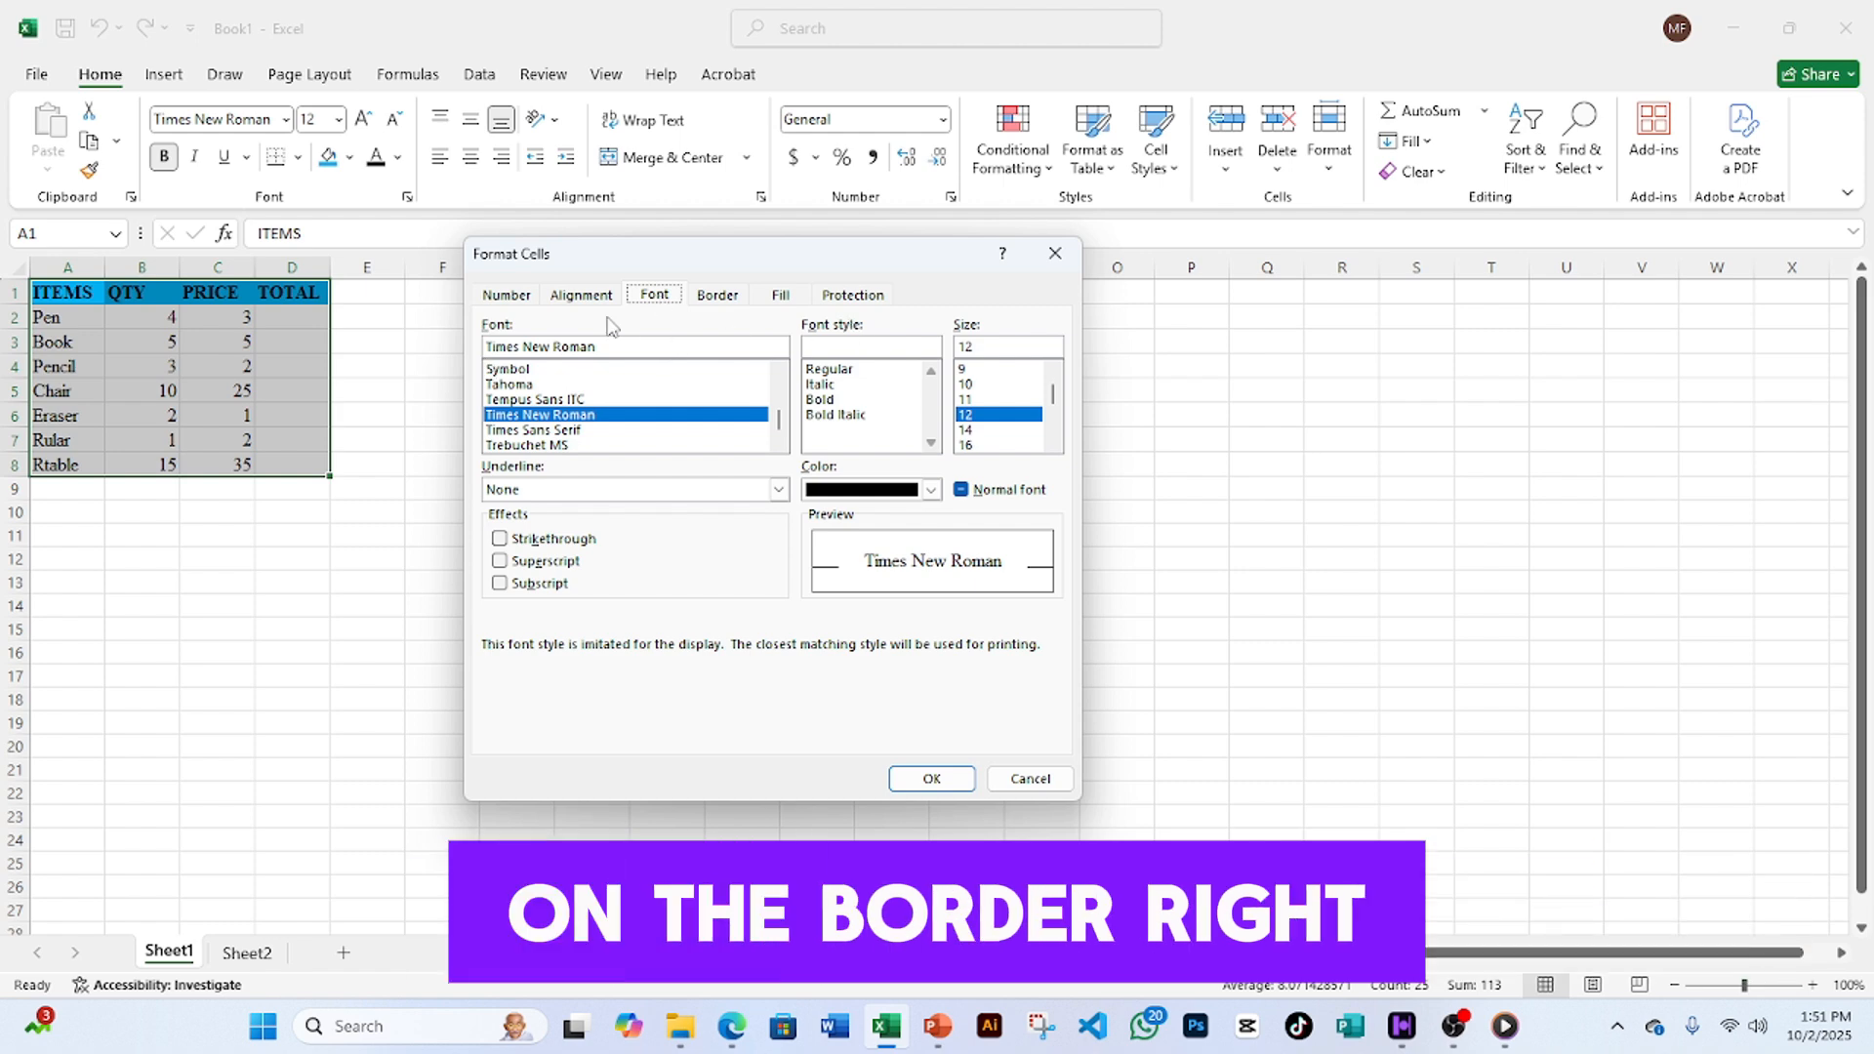
click(715, 296)
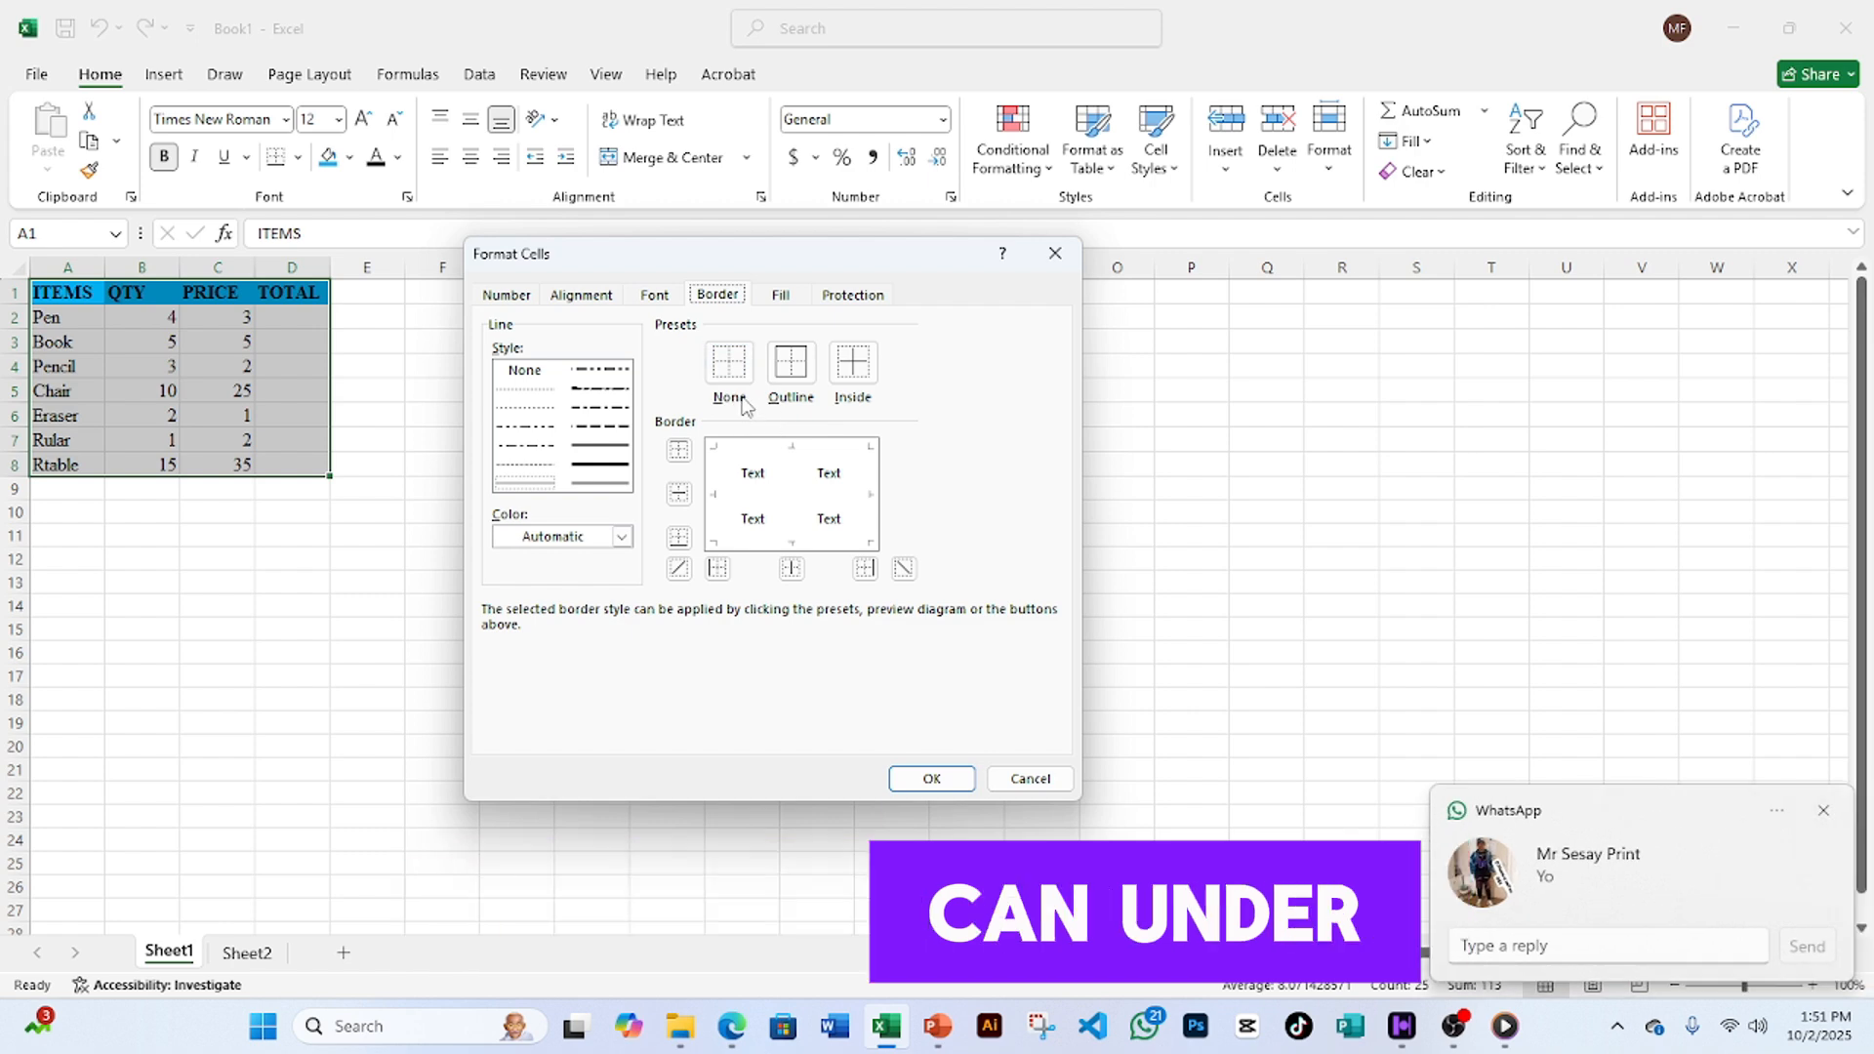
click(1824, 810)
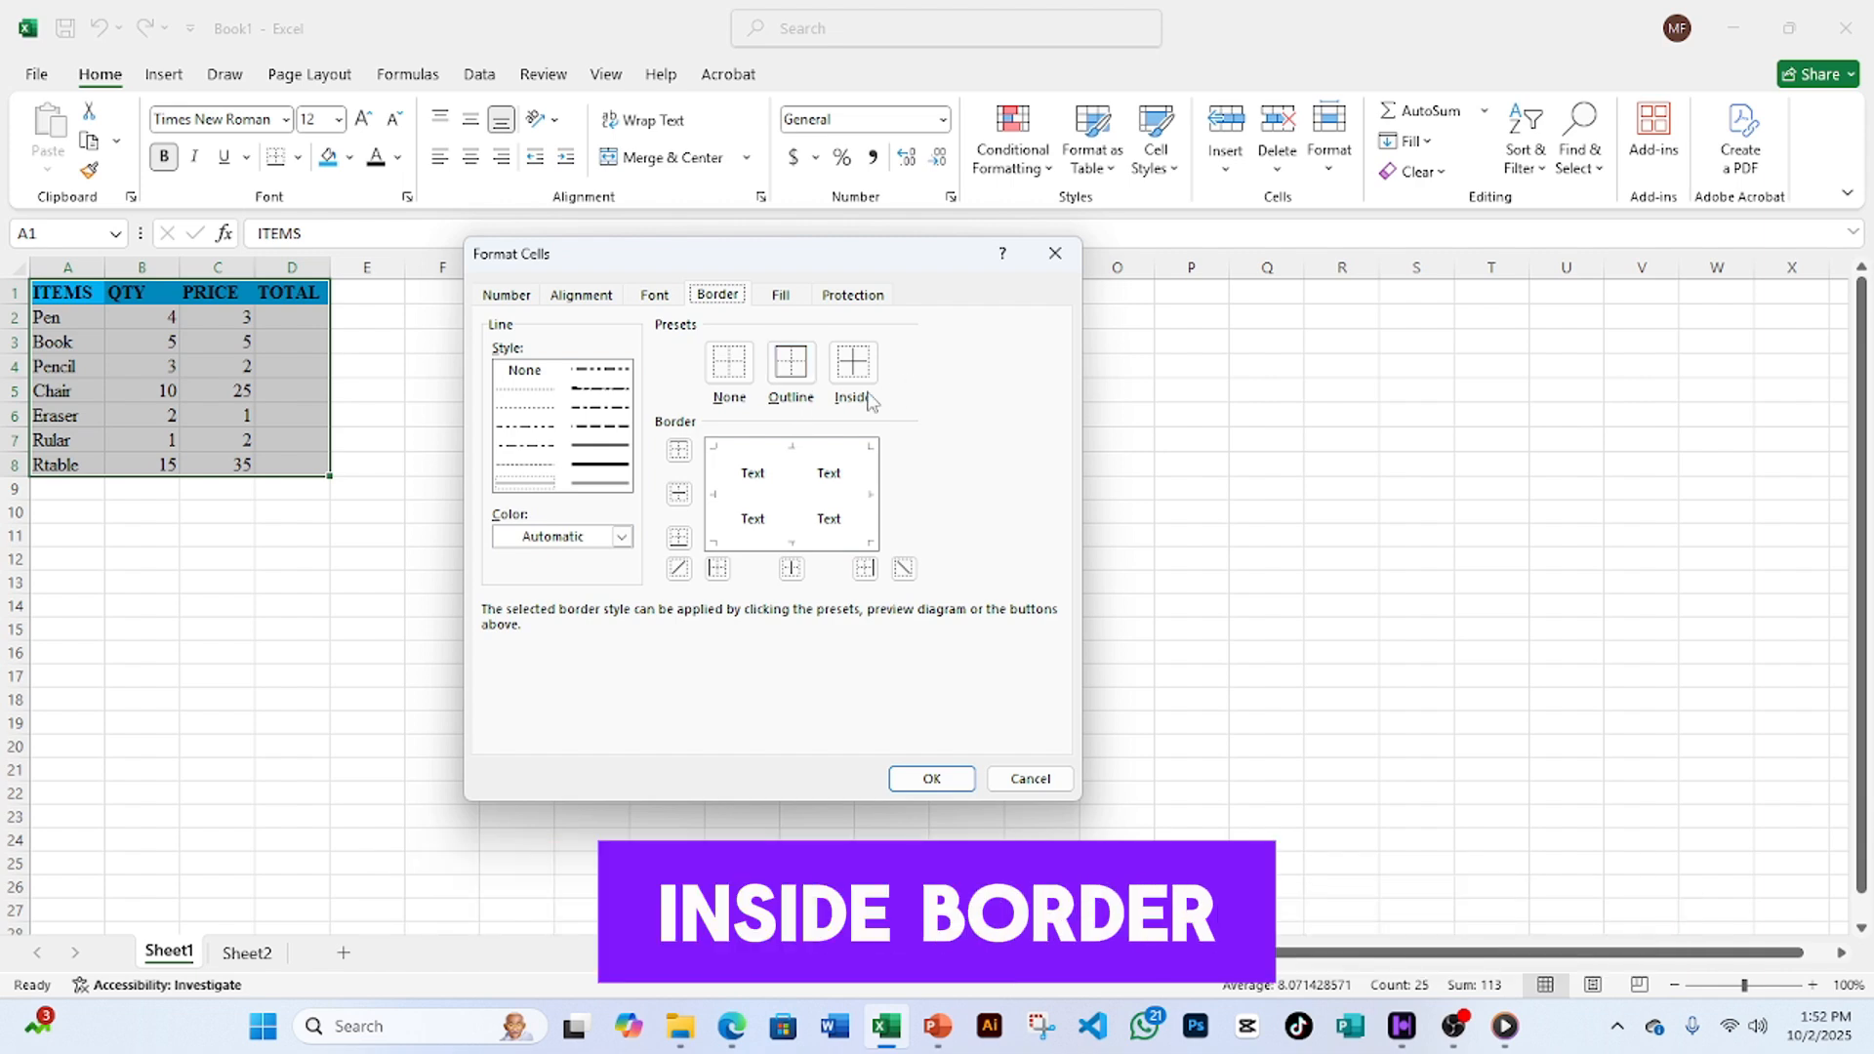
click(791, 364)
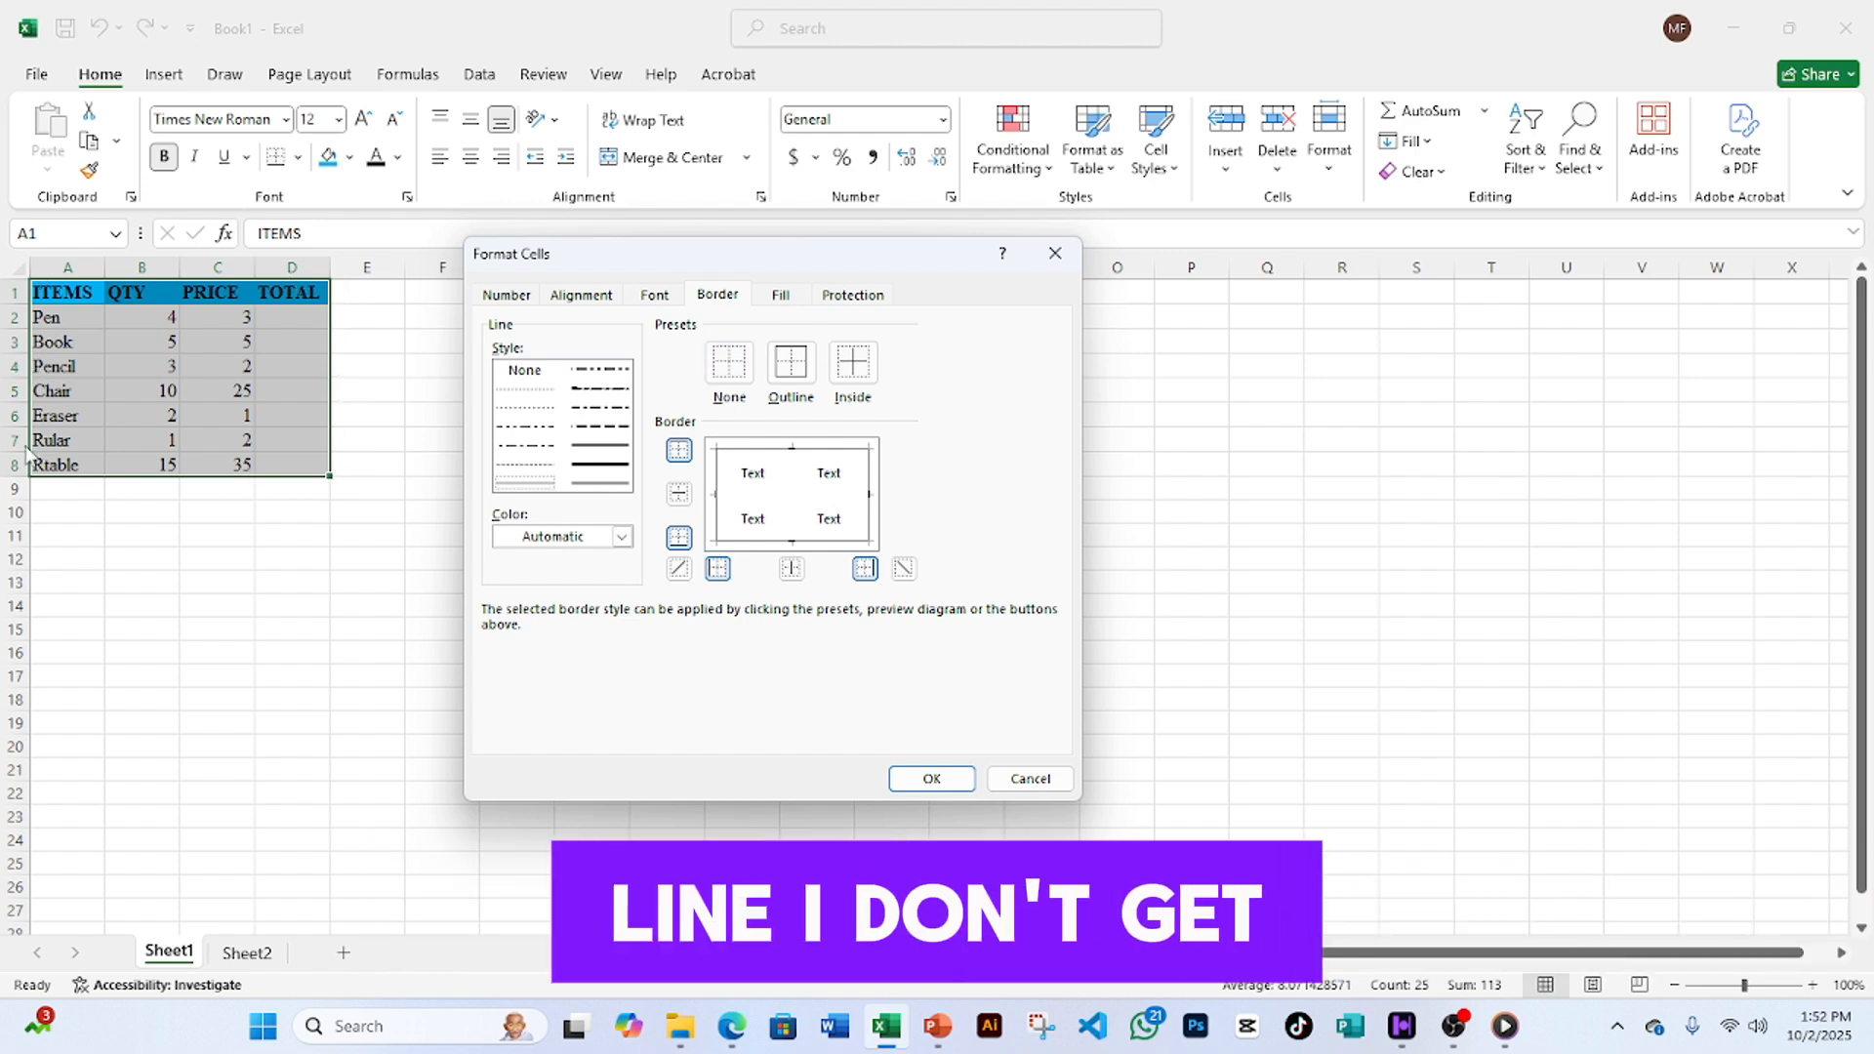
click(854, 376)
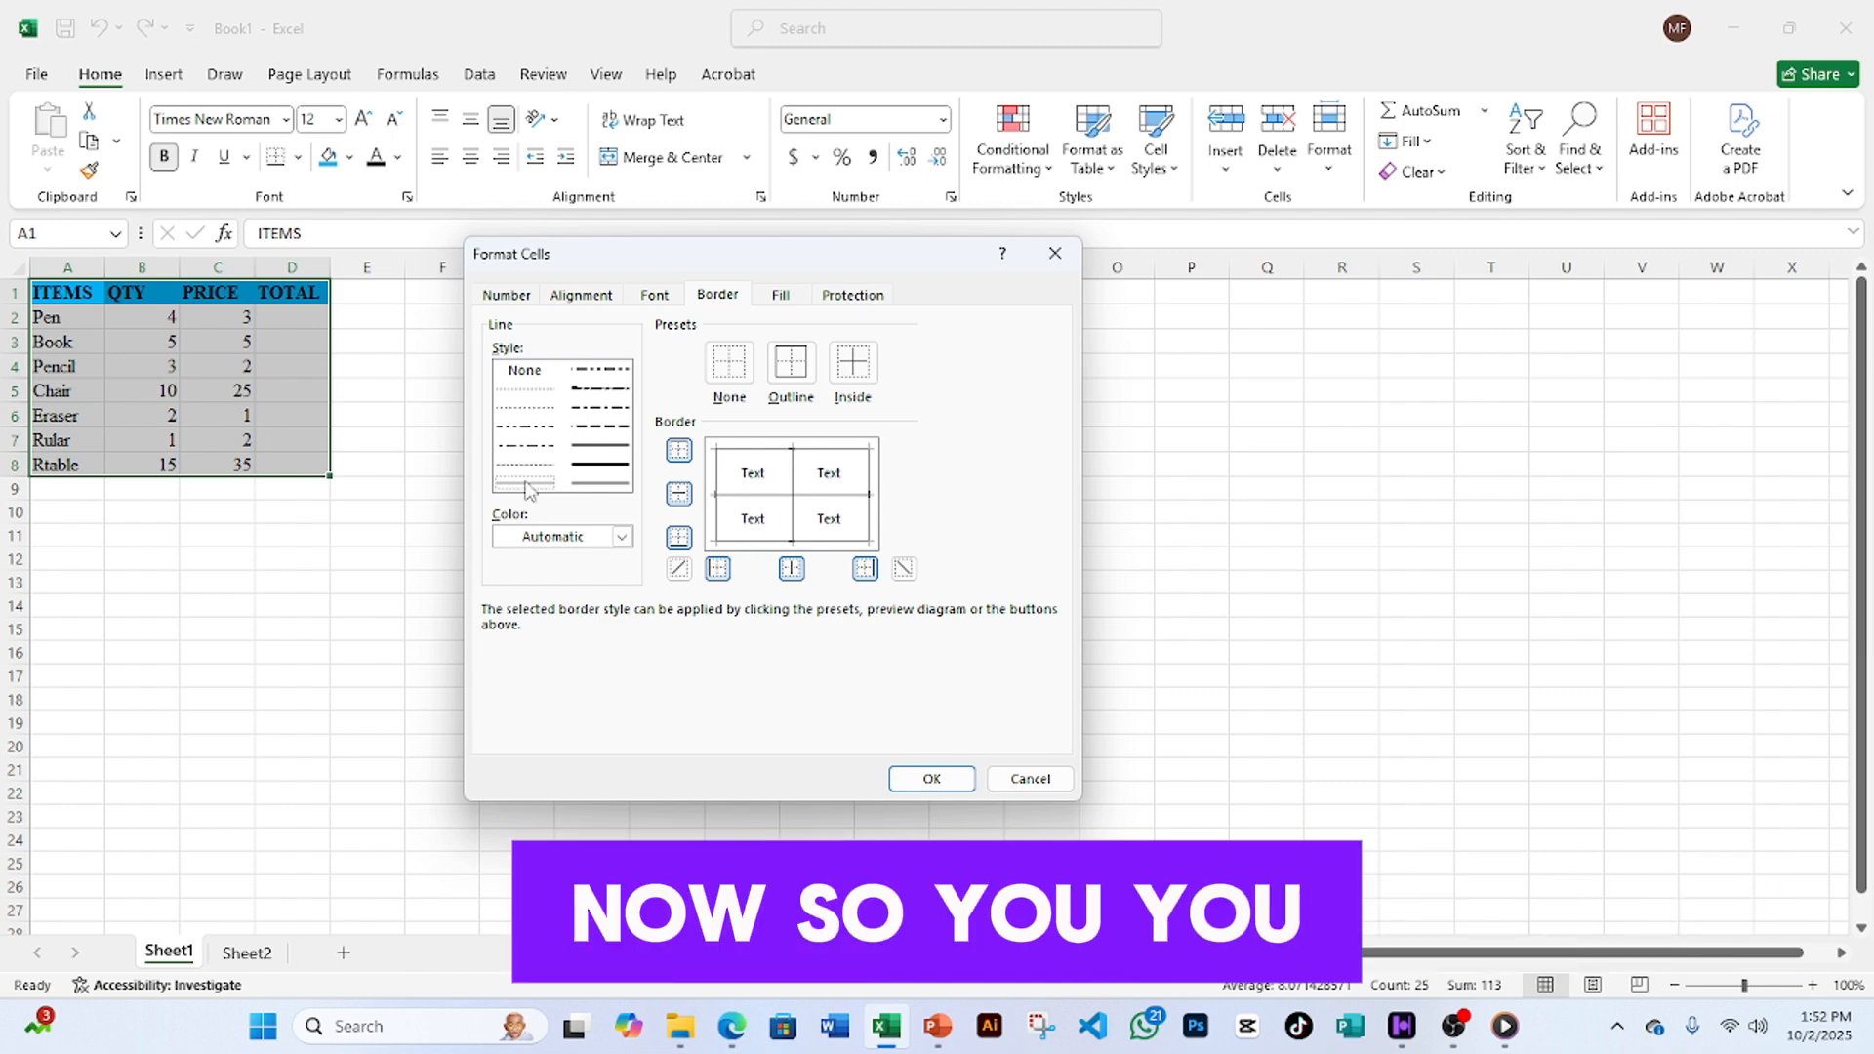
- Apply the outline and inside borders, then deselect the table to view them
click(932, 779)
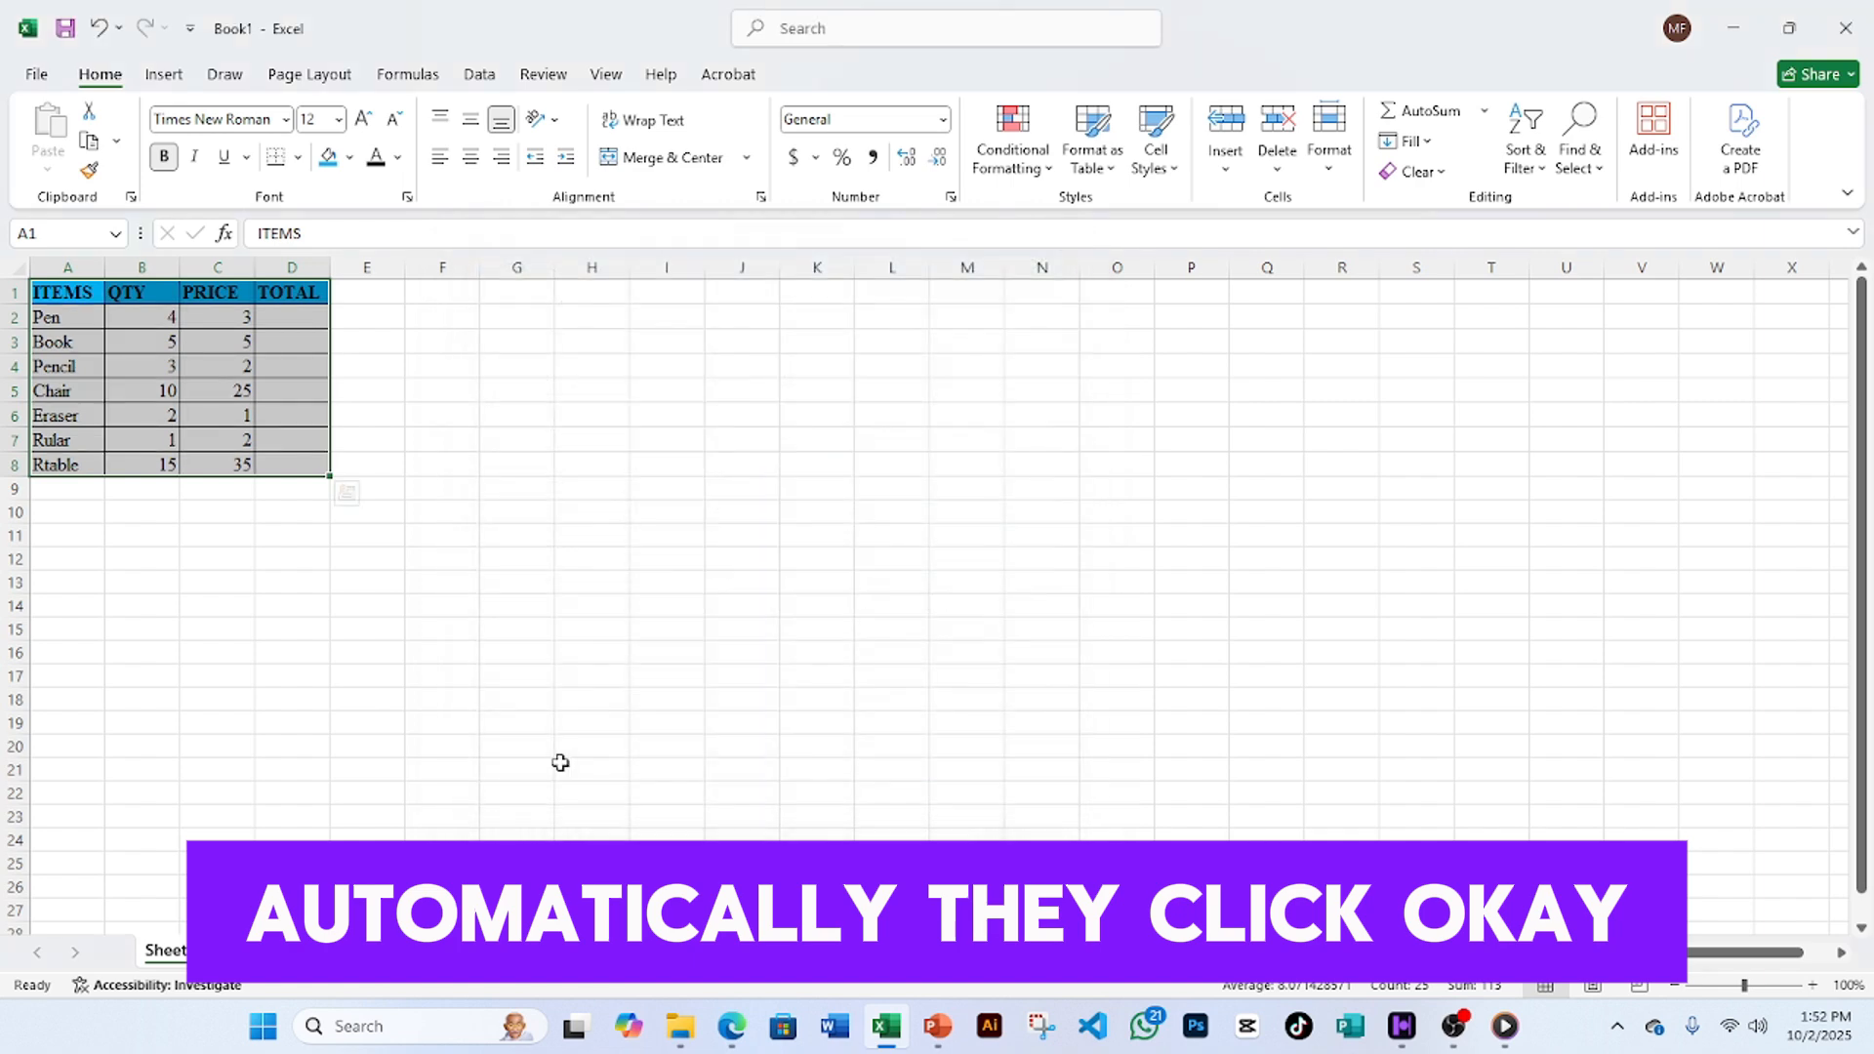
click(316, 415)
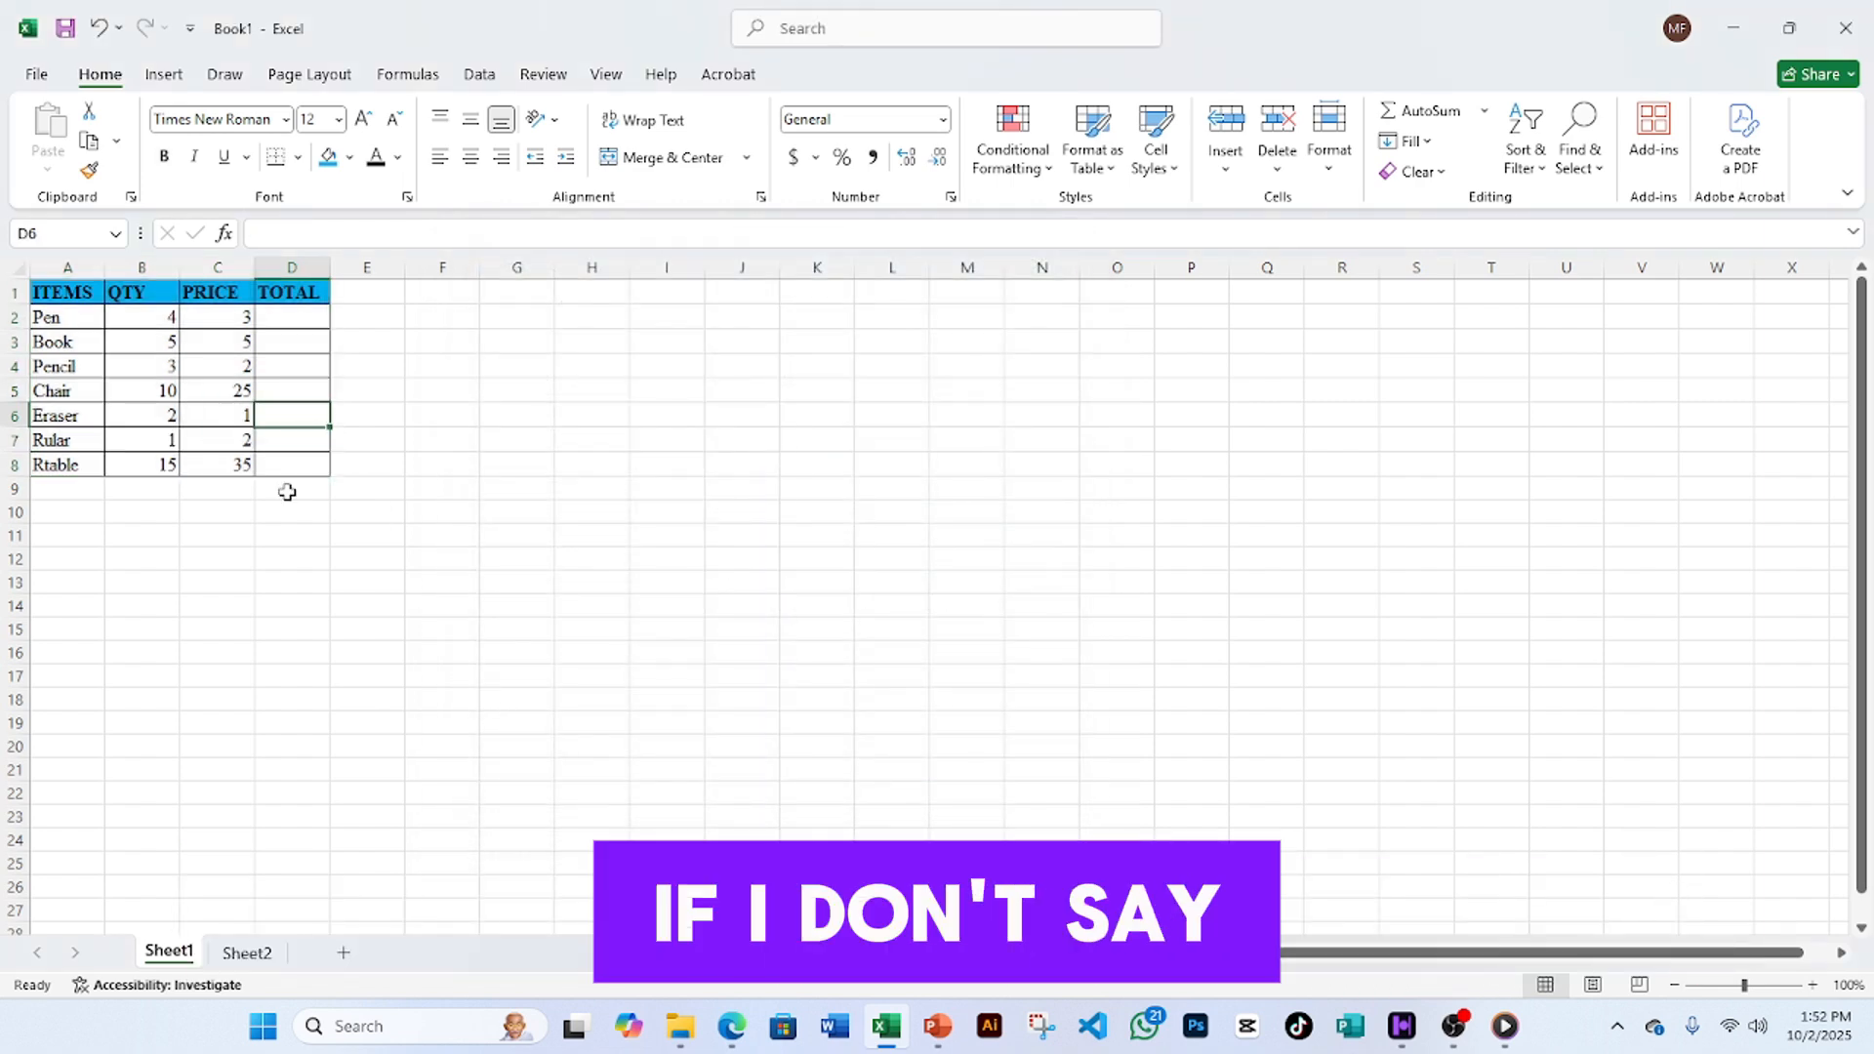
click(471, 418)
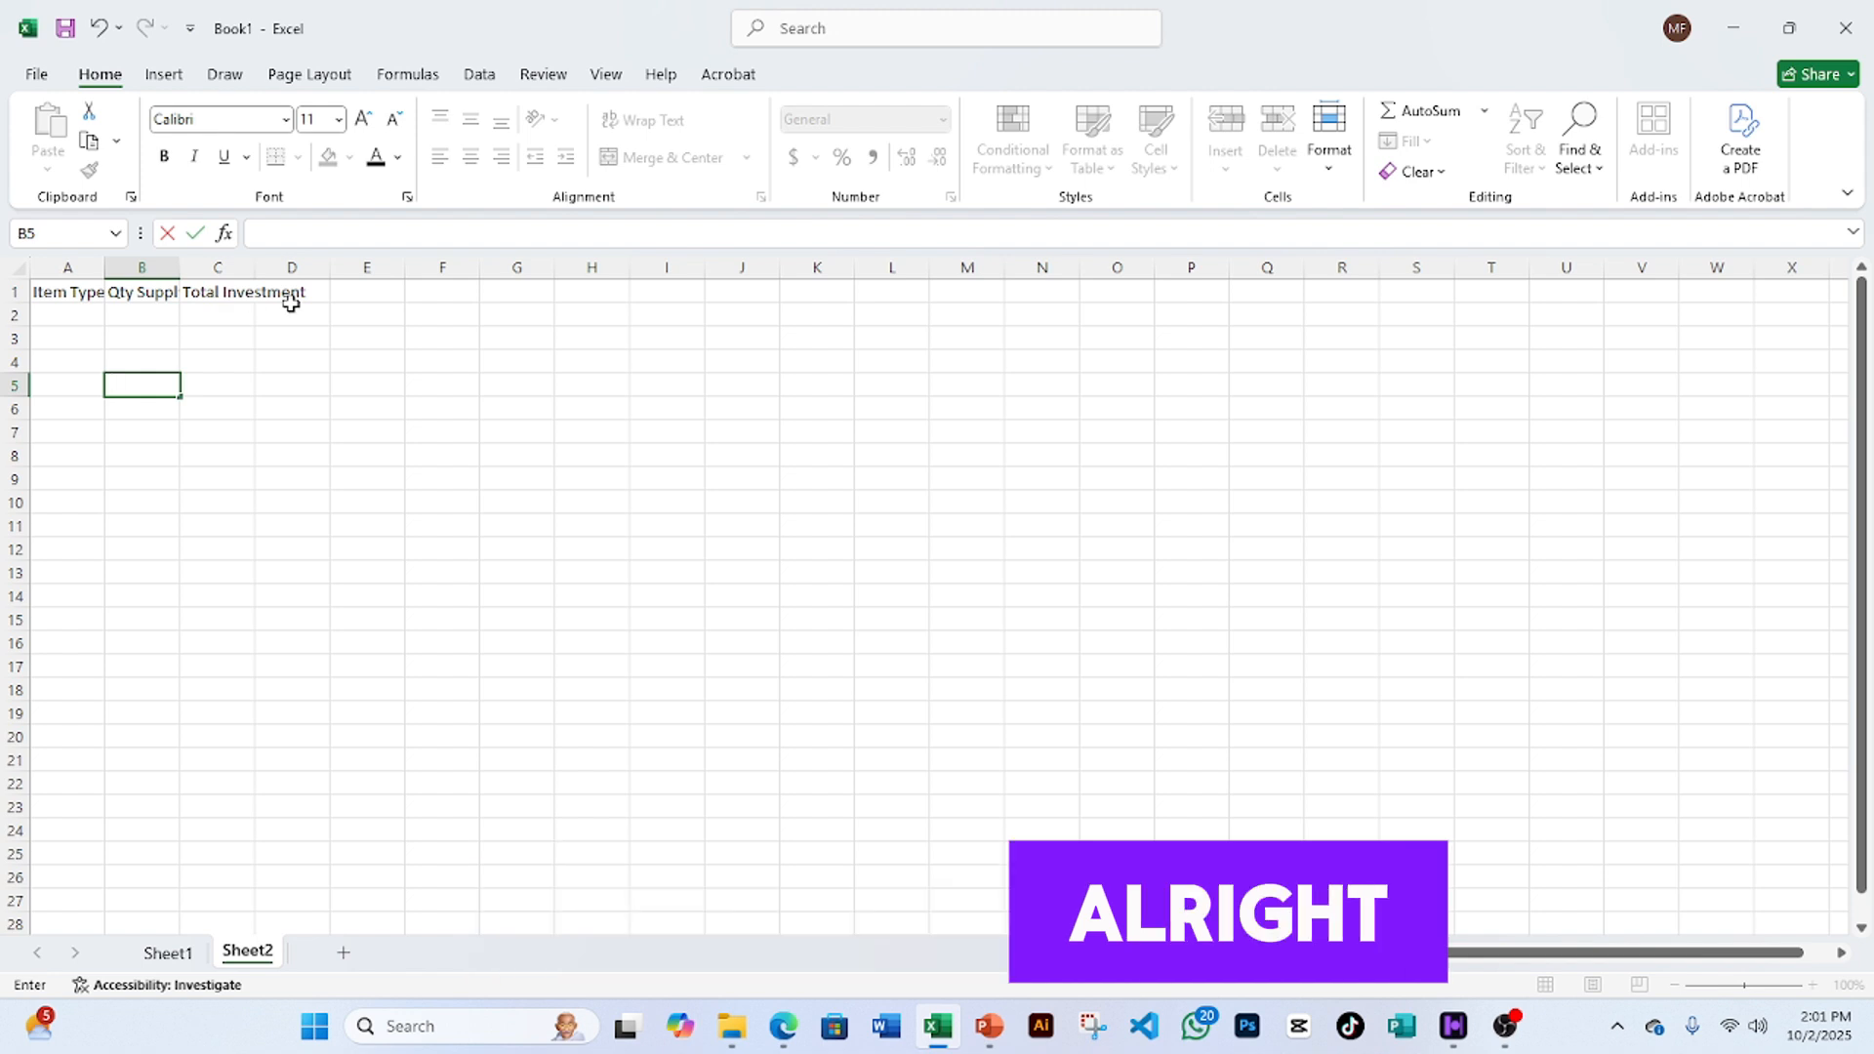
click(88, 300)
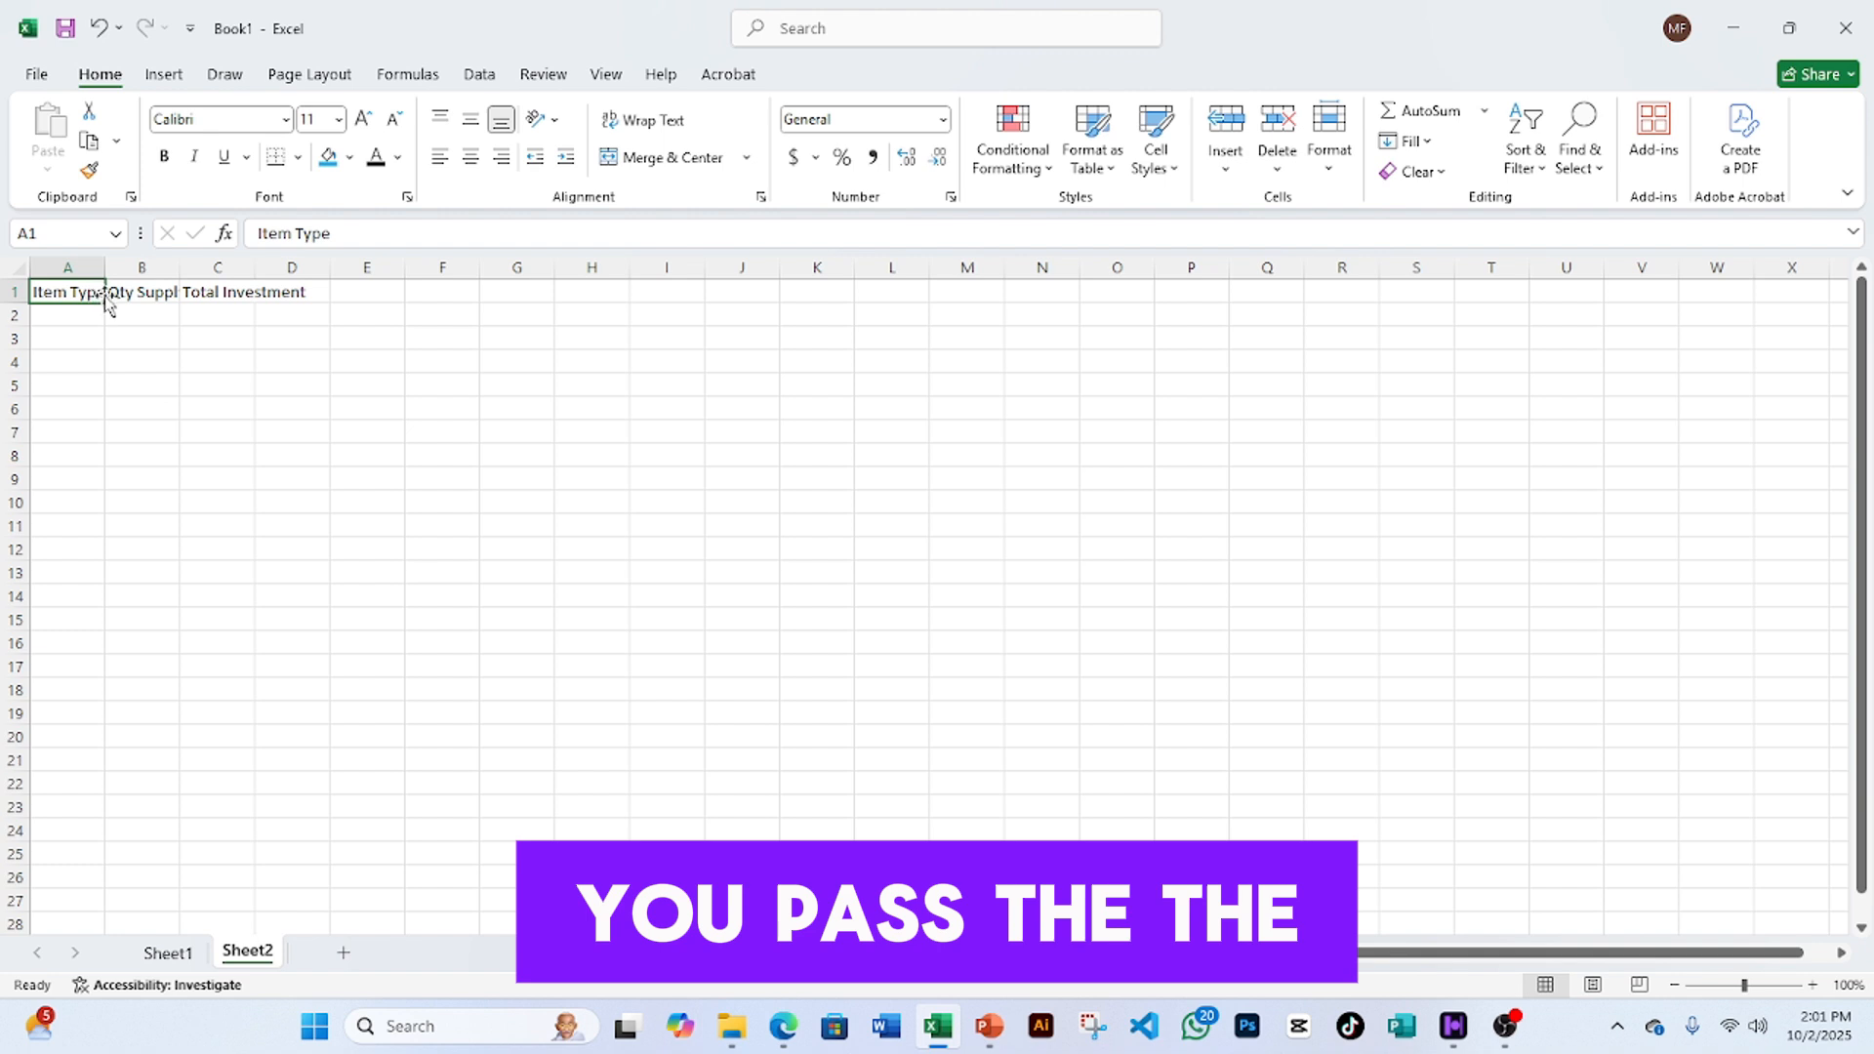
click(159, 297)
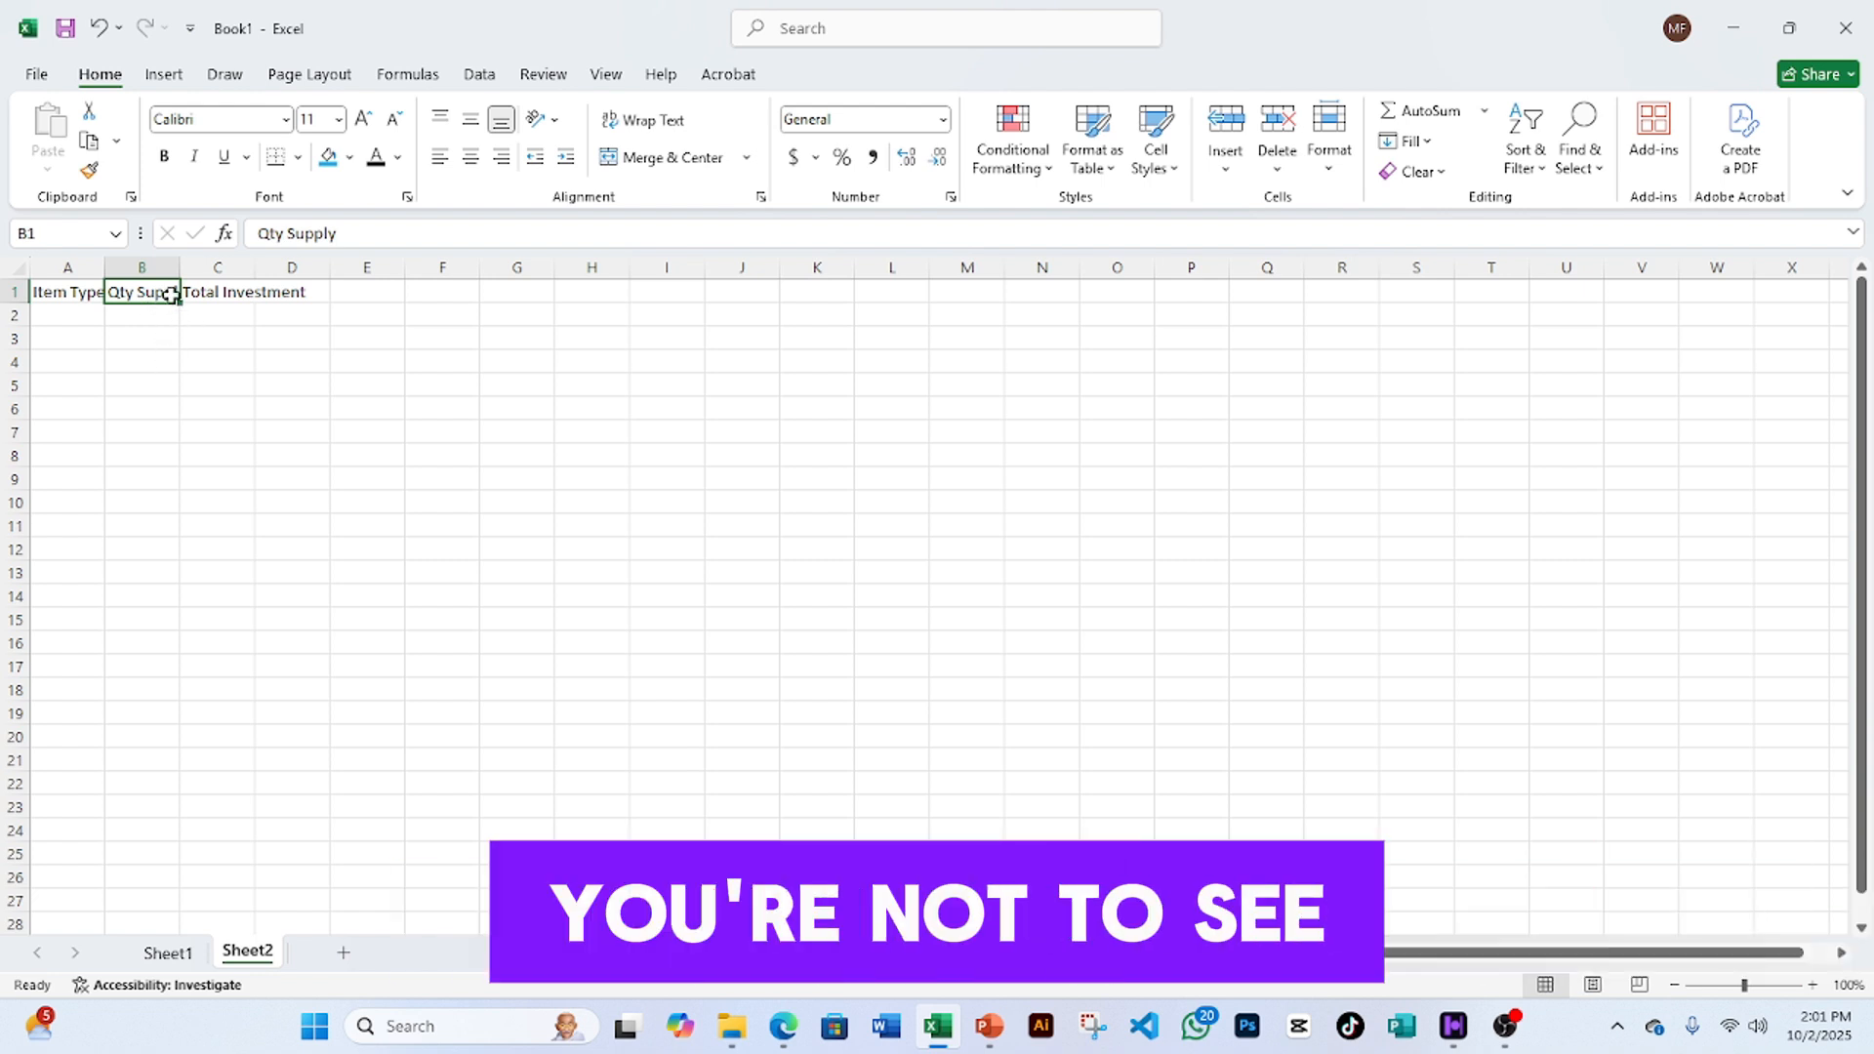
click(205, 299)
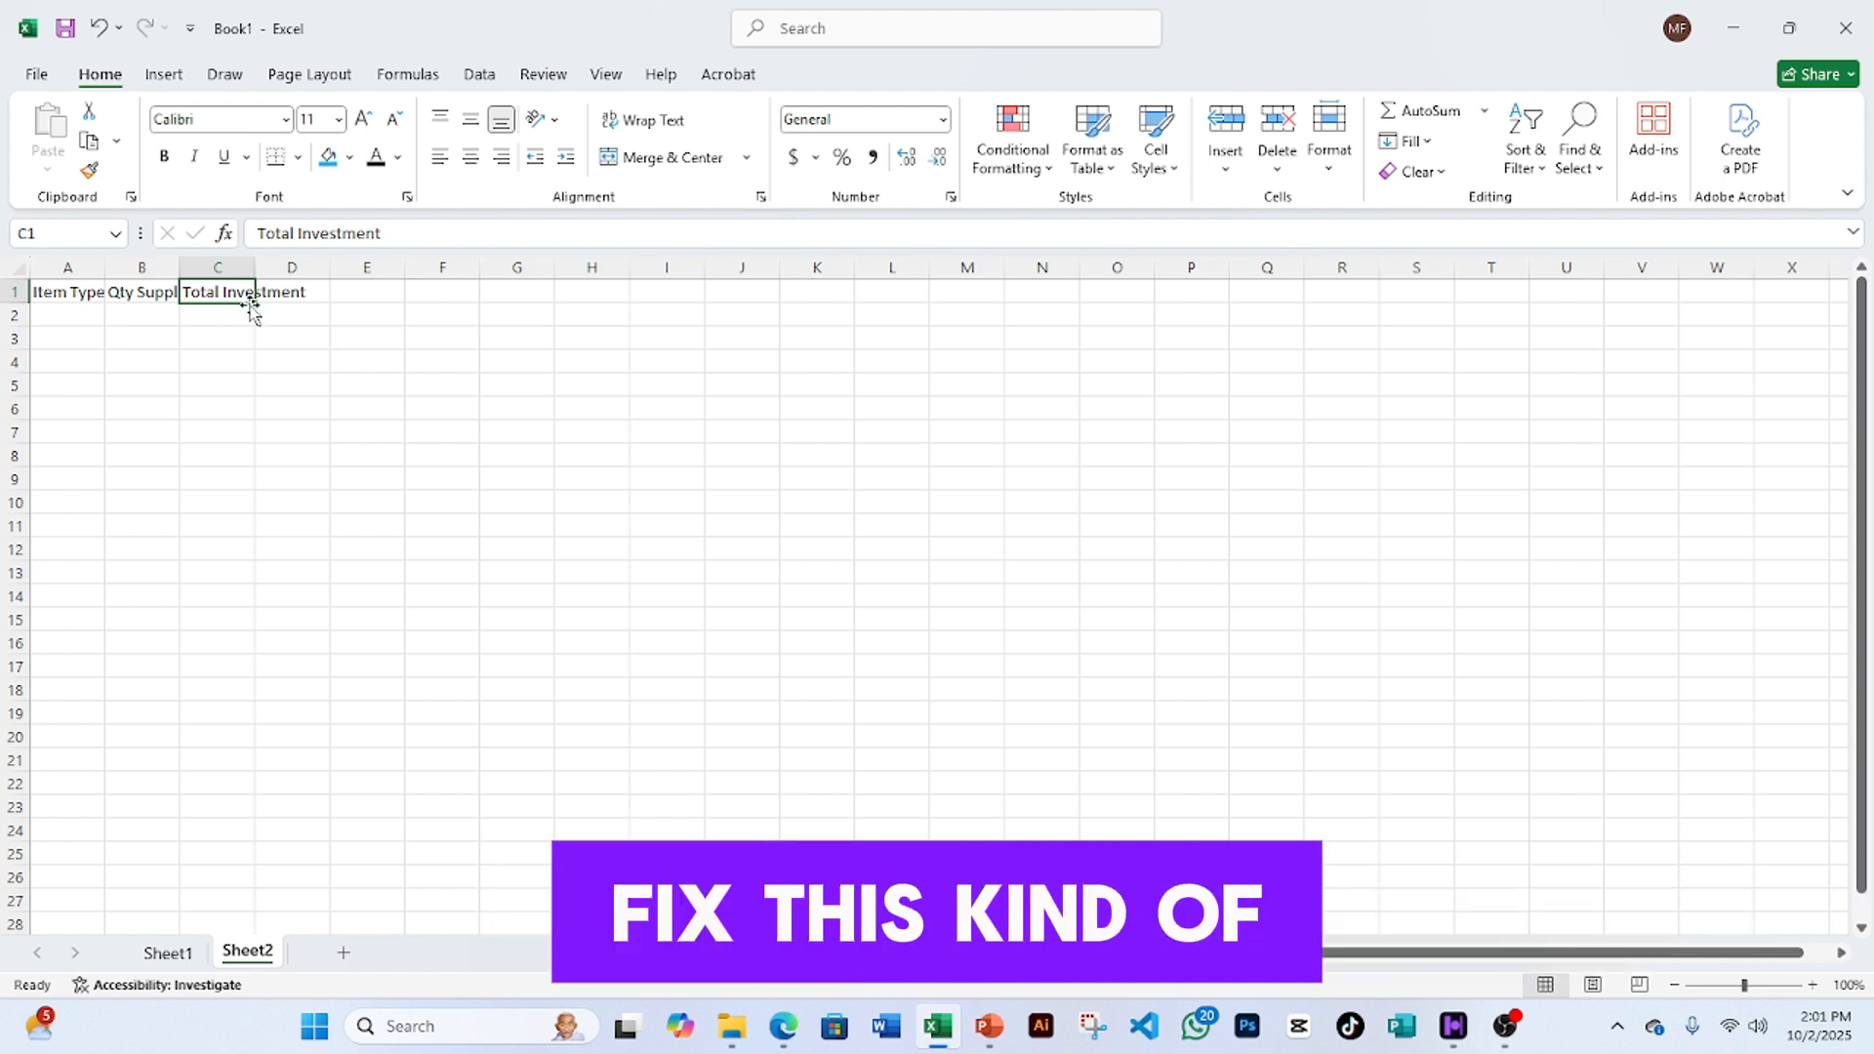
click(144, 298)
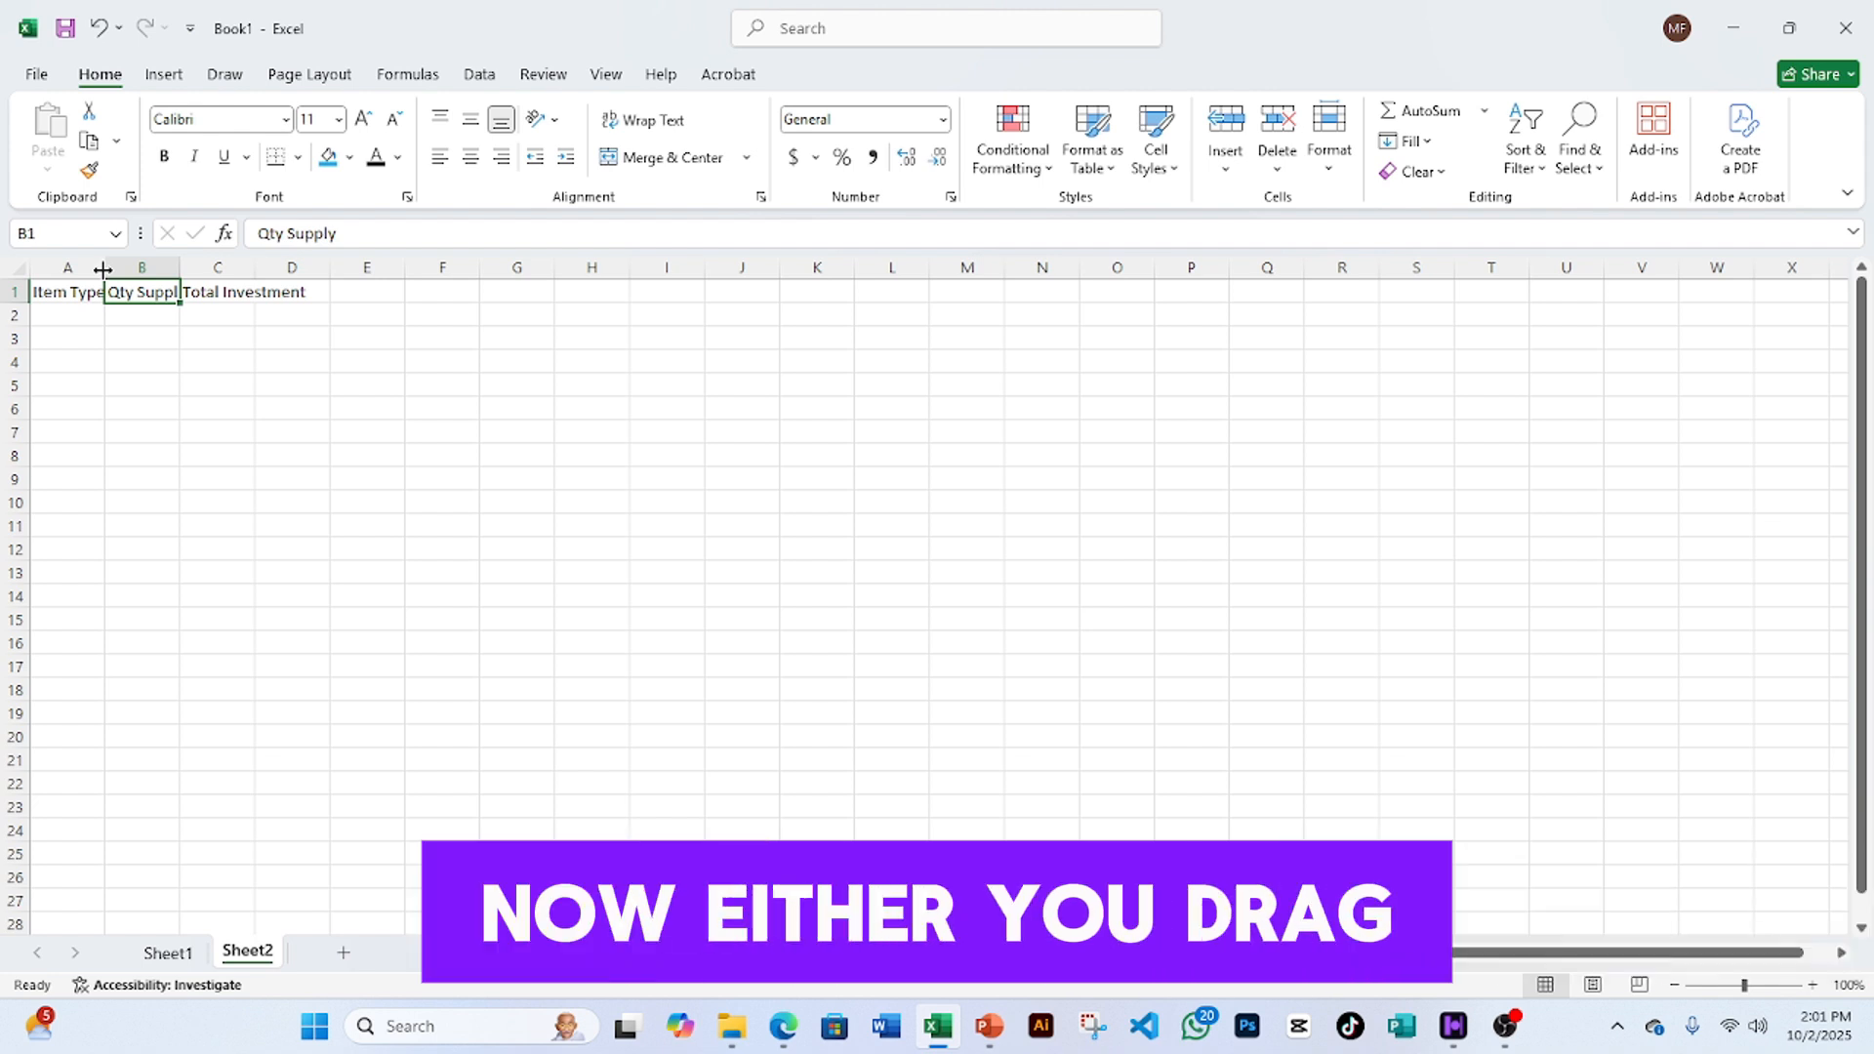
- Widen Sheet2 columns A, B and C for Item Type, Qty Supply and Total Investment
drag(102, 270, 127, 270)
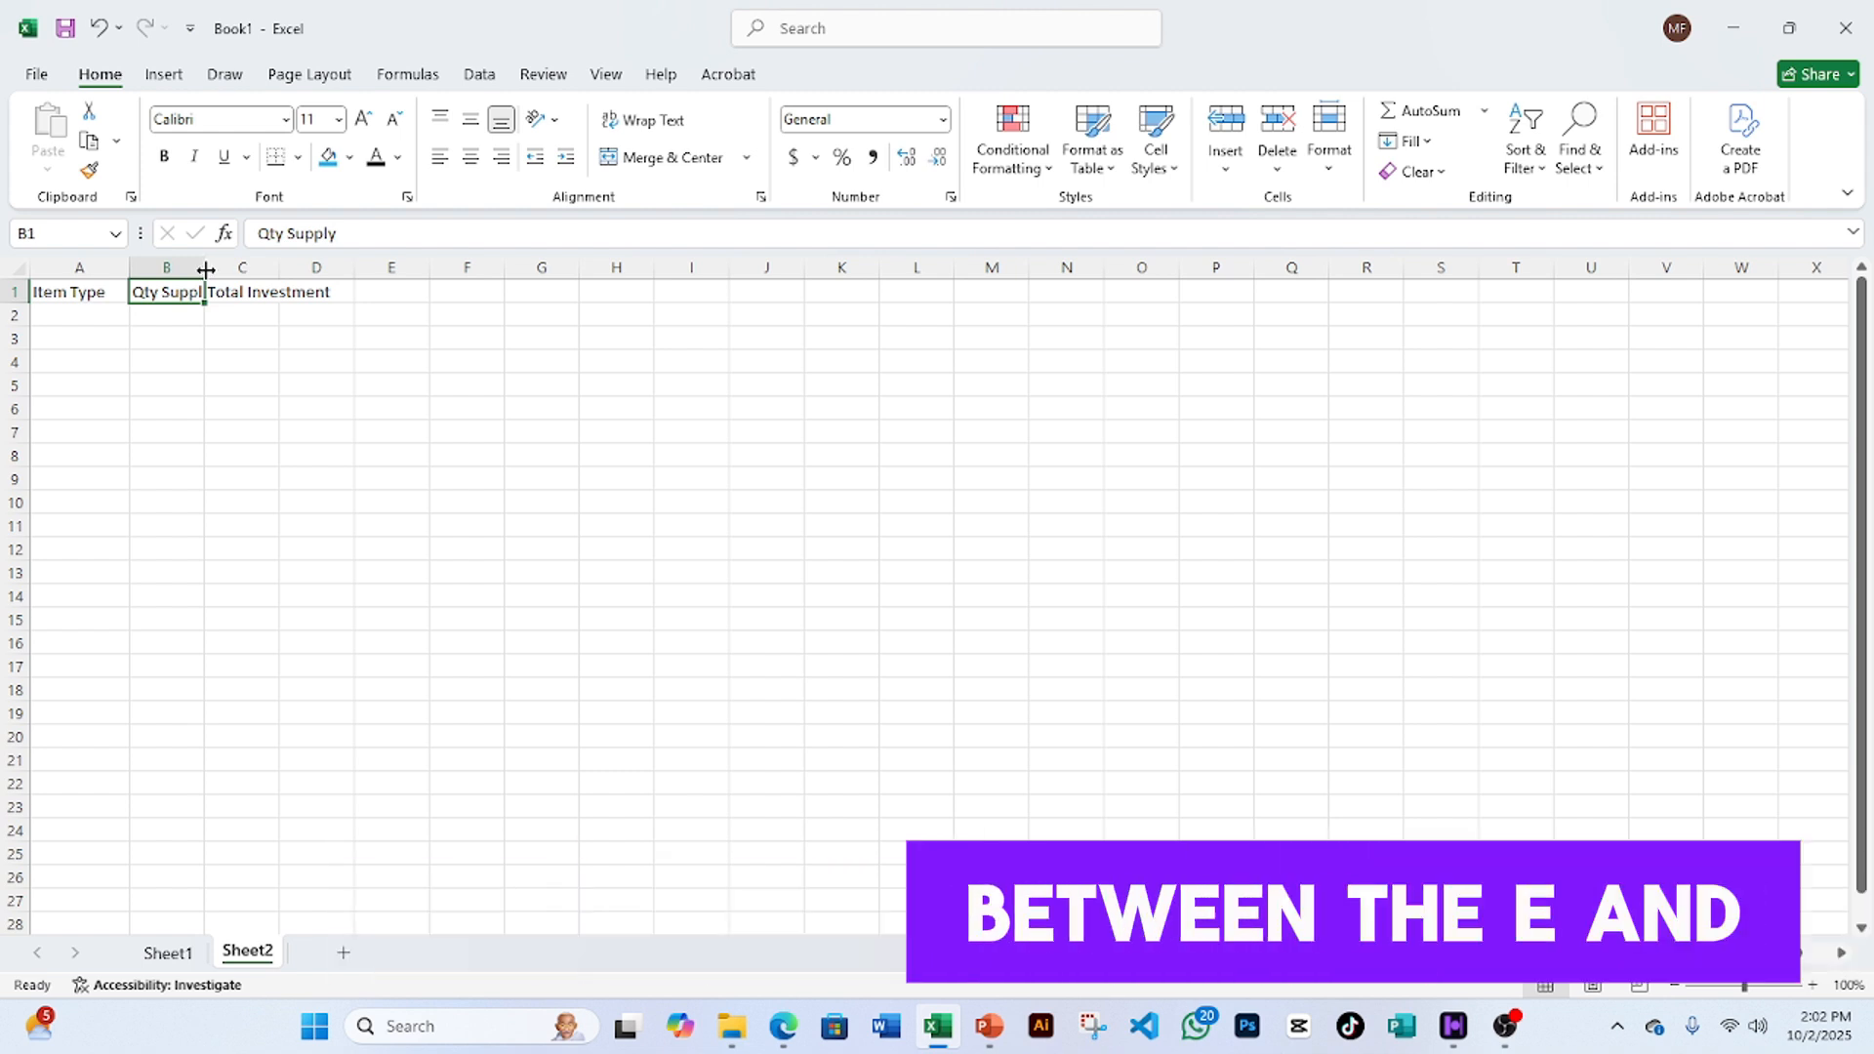
drag(206, 269, 223, 270)
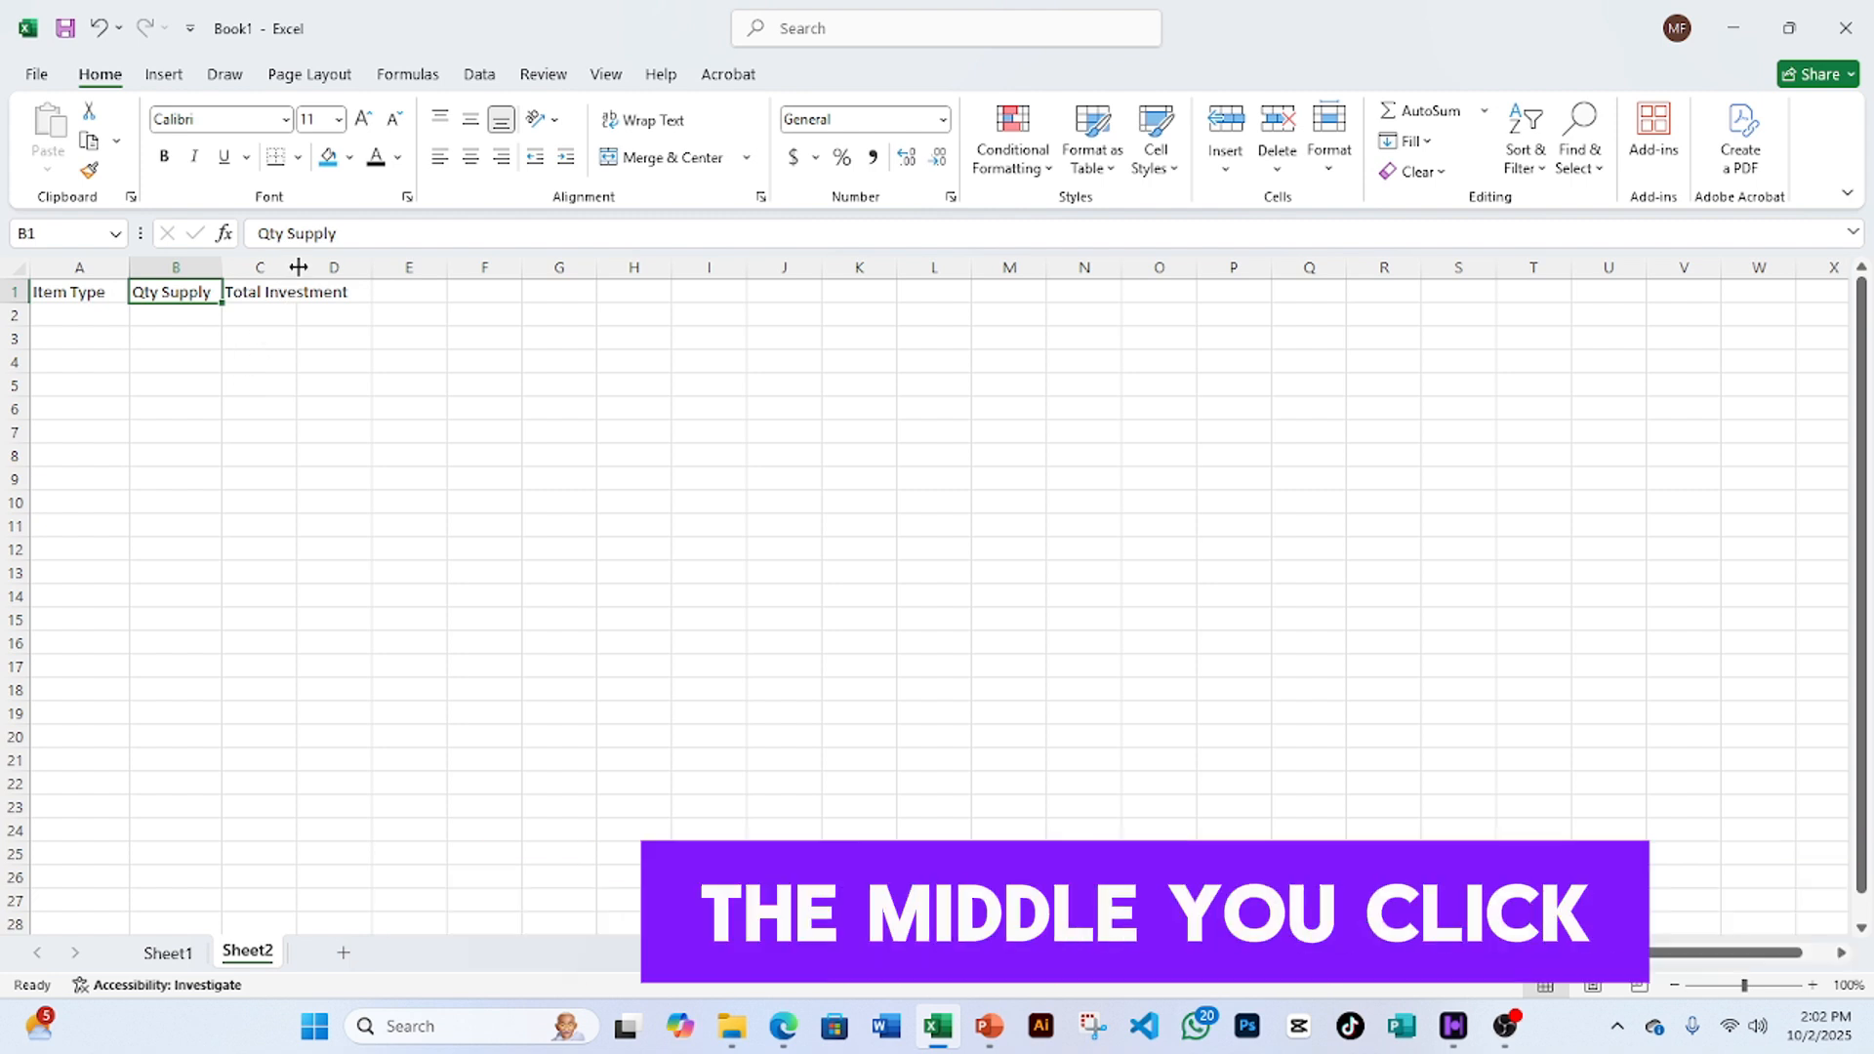
drag(297, 266, 361, 273)
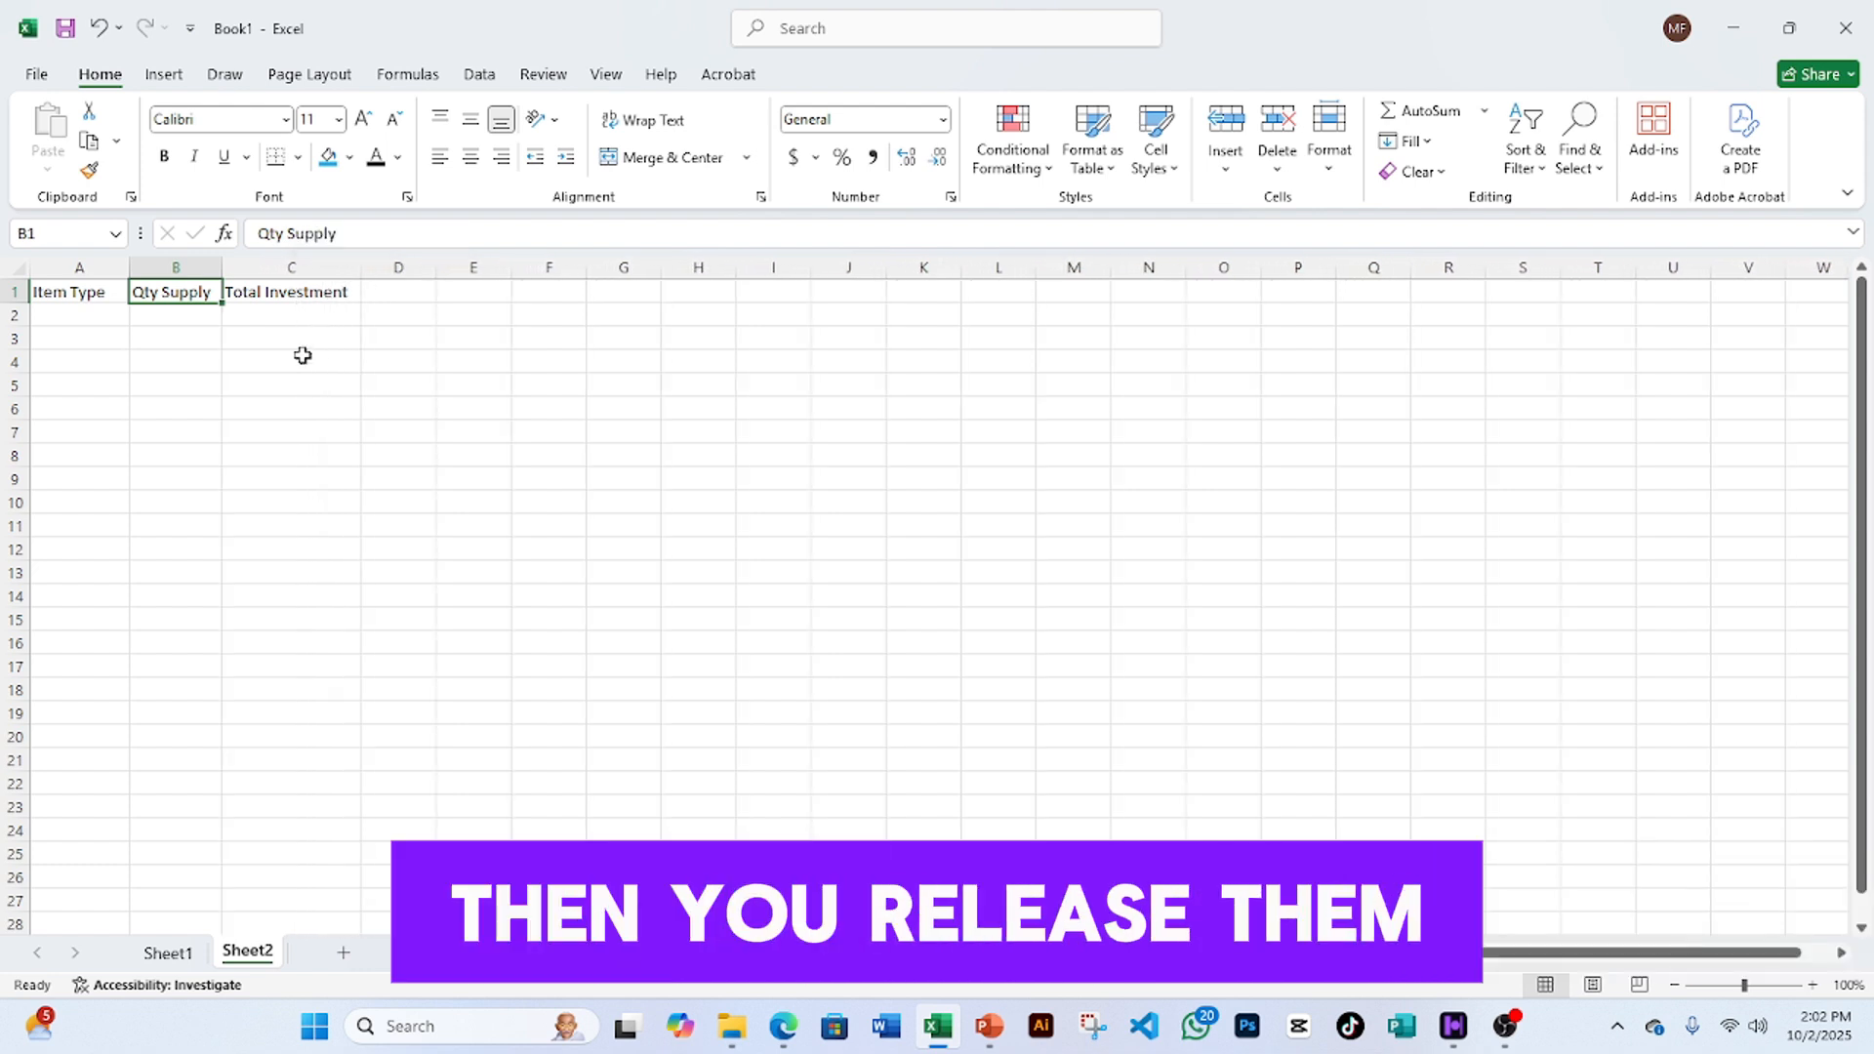
click(55, 315)
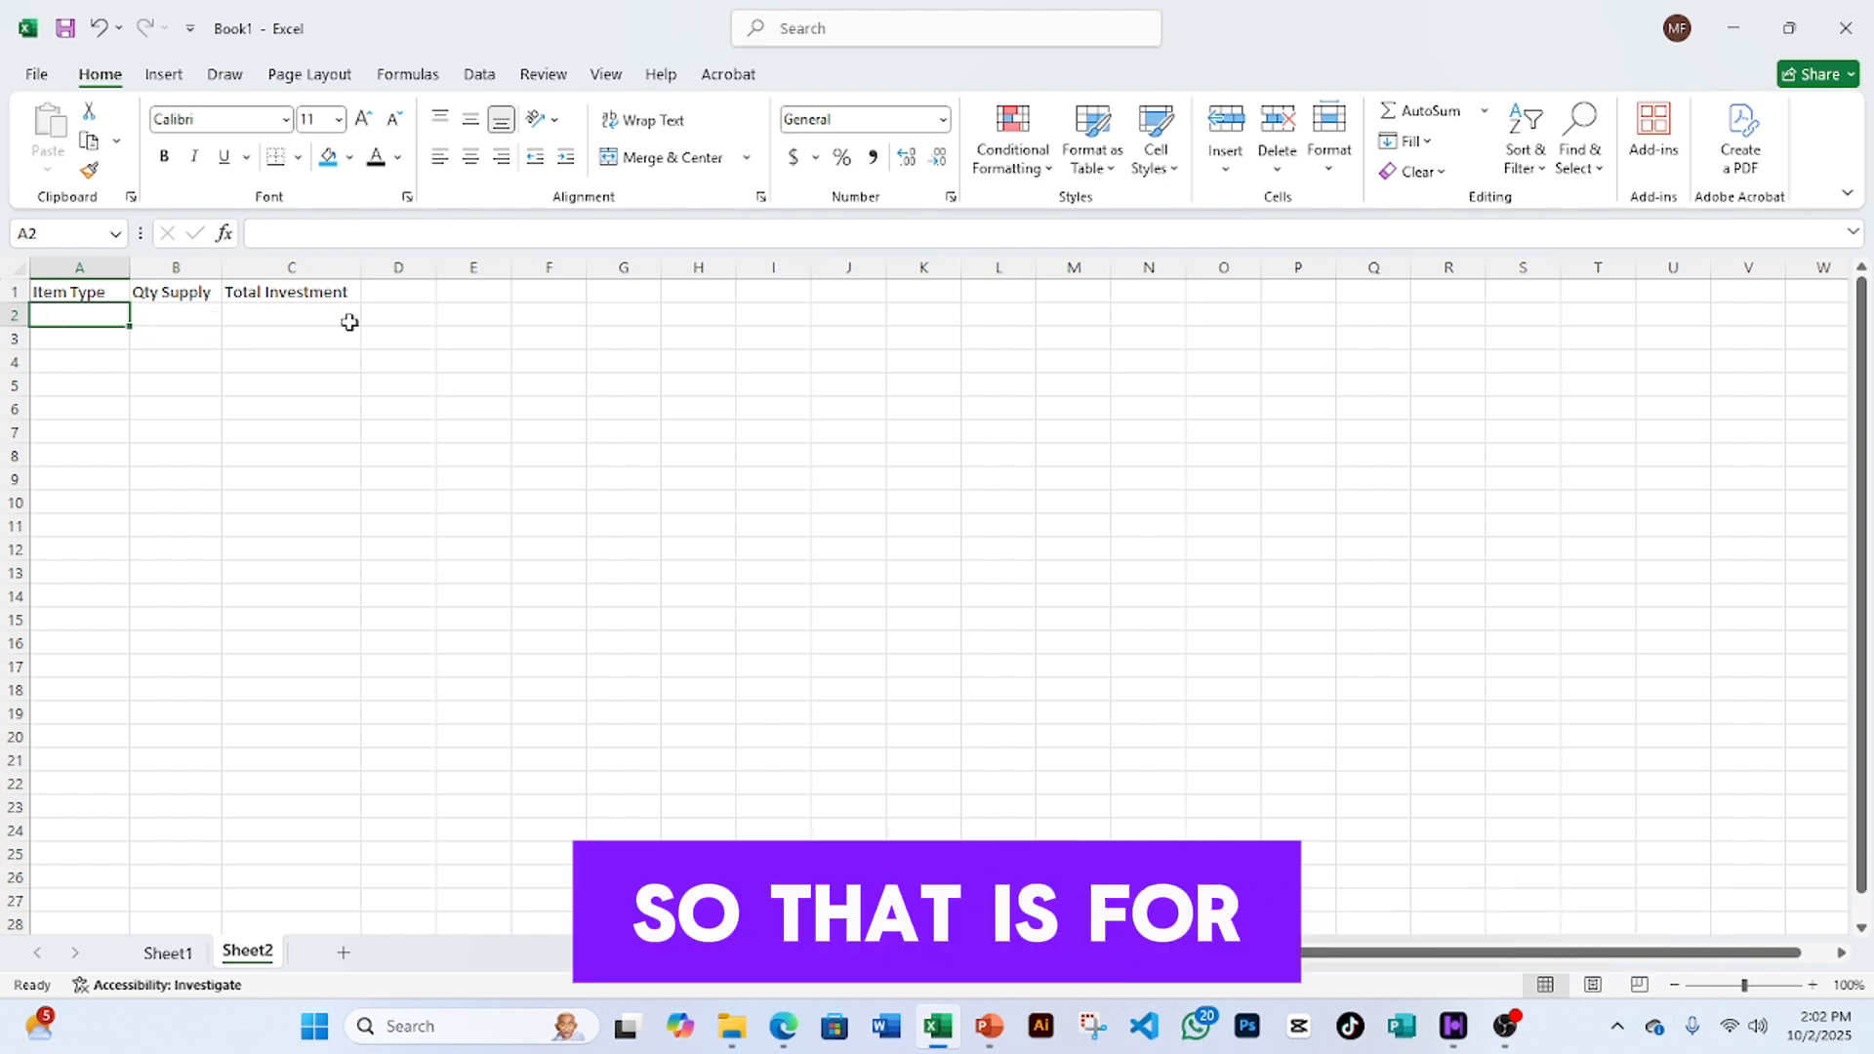
click(288, 292)
- AutoFit column C to Total Investment and column A to Item Type
drag(360, 267, 305, 266)
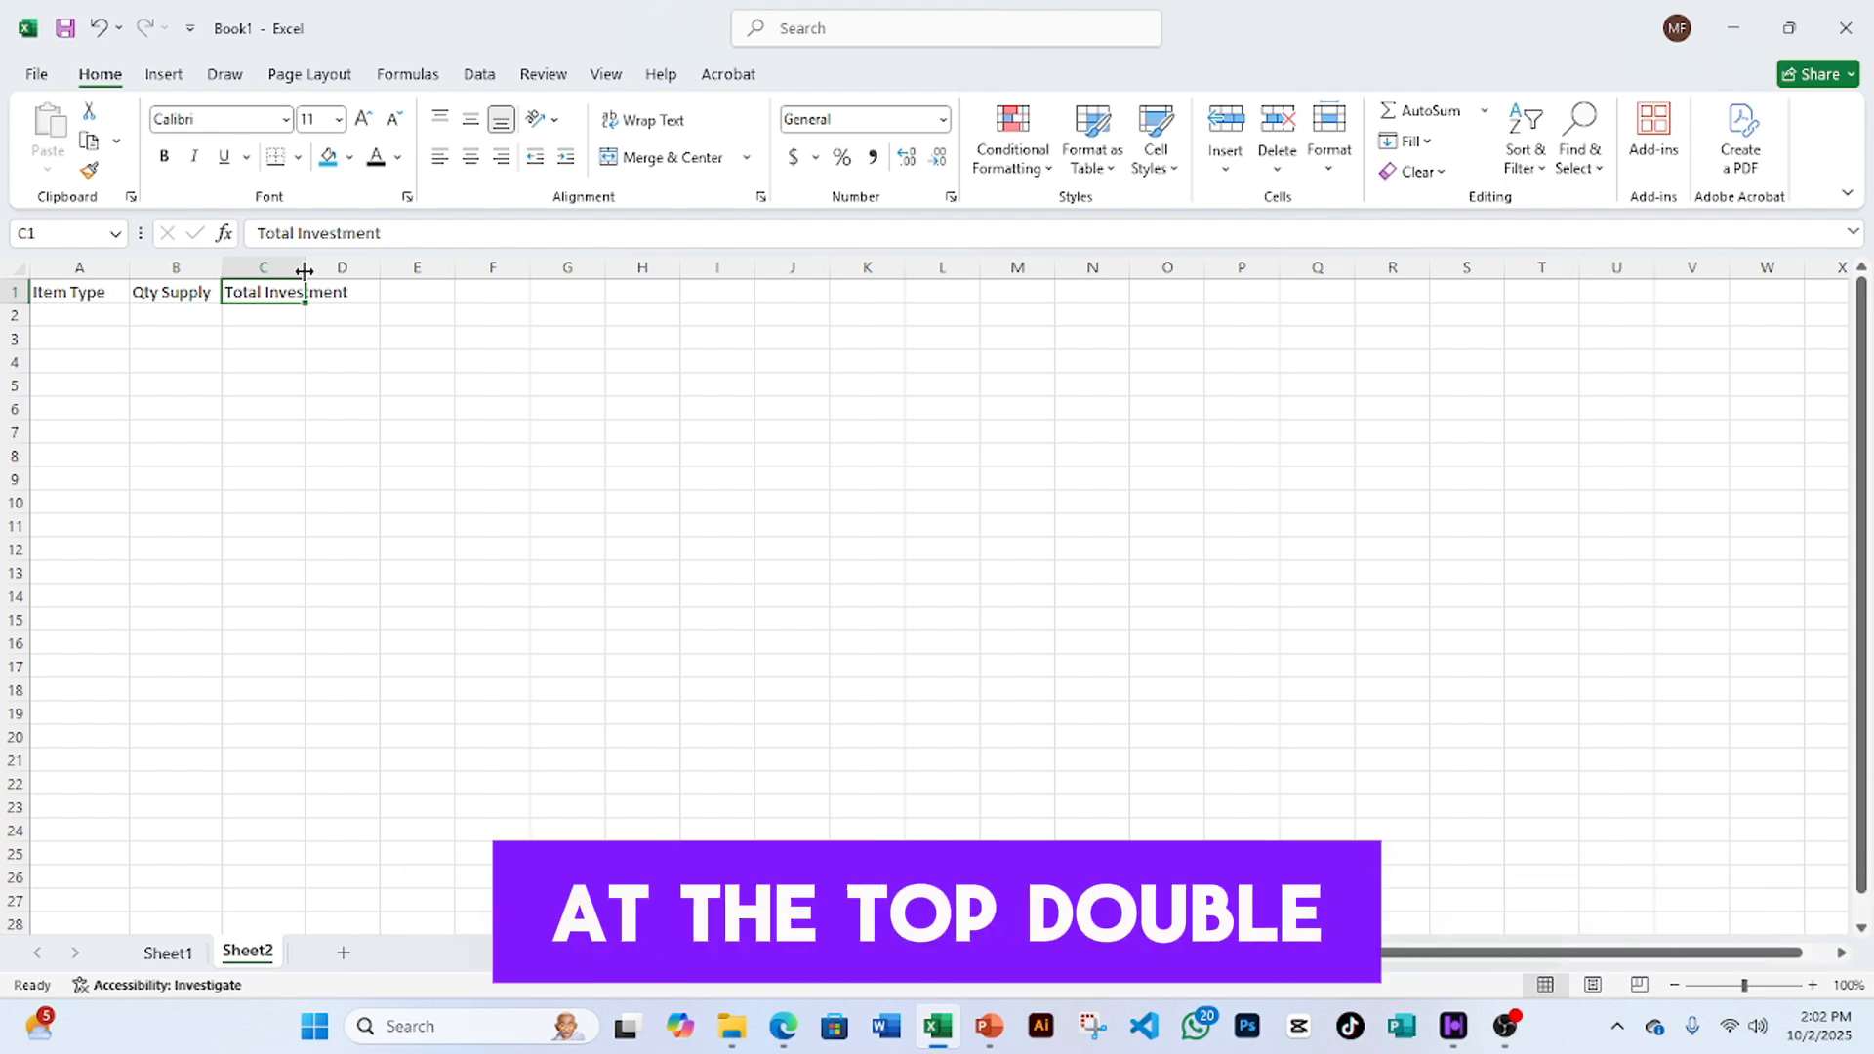
double_click(305, 270)
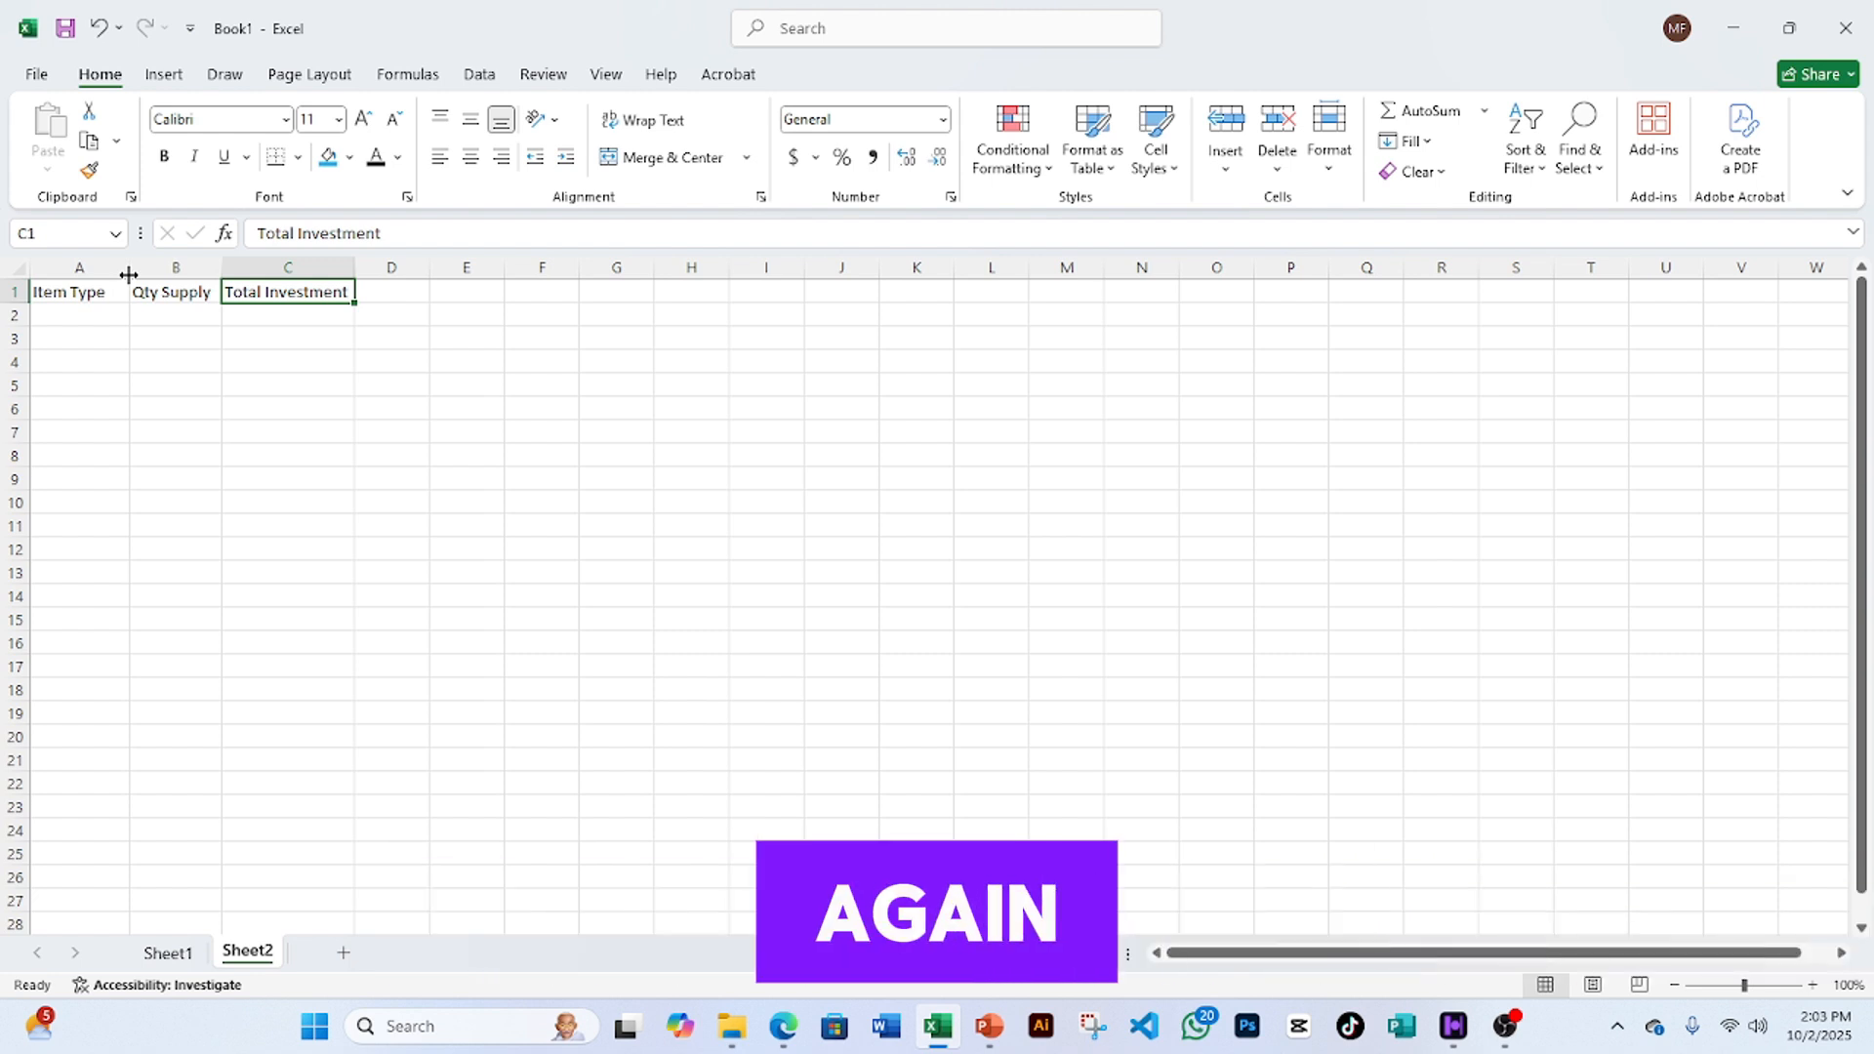
double_click(129, 274)
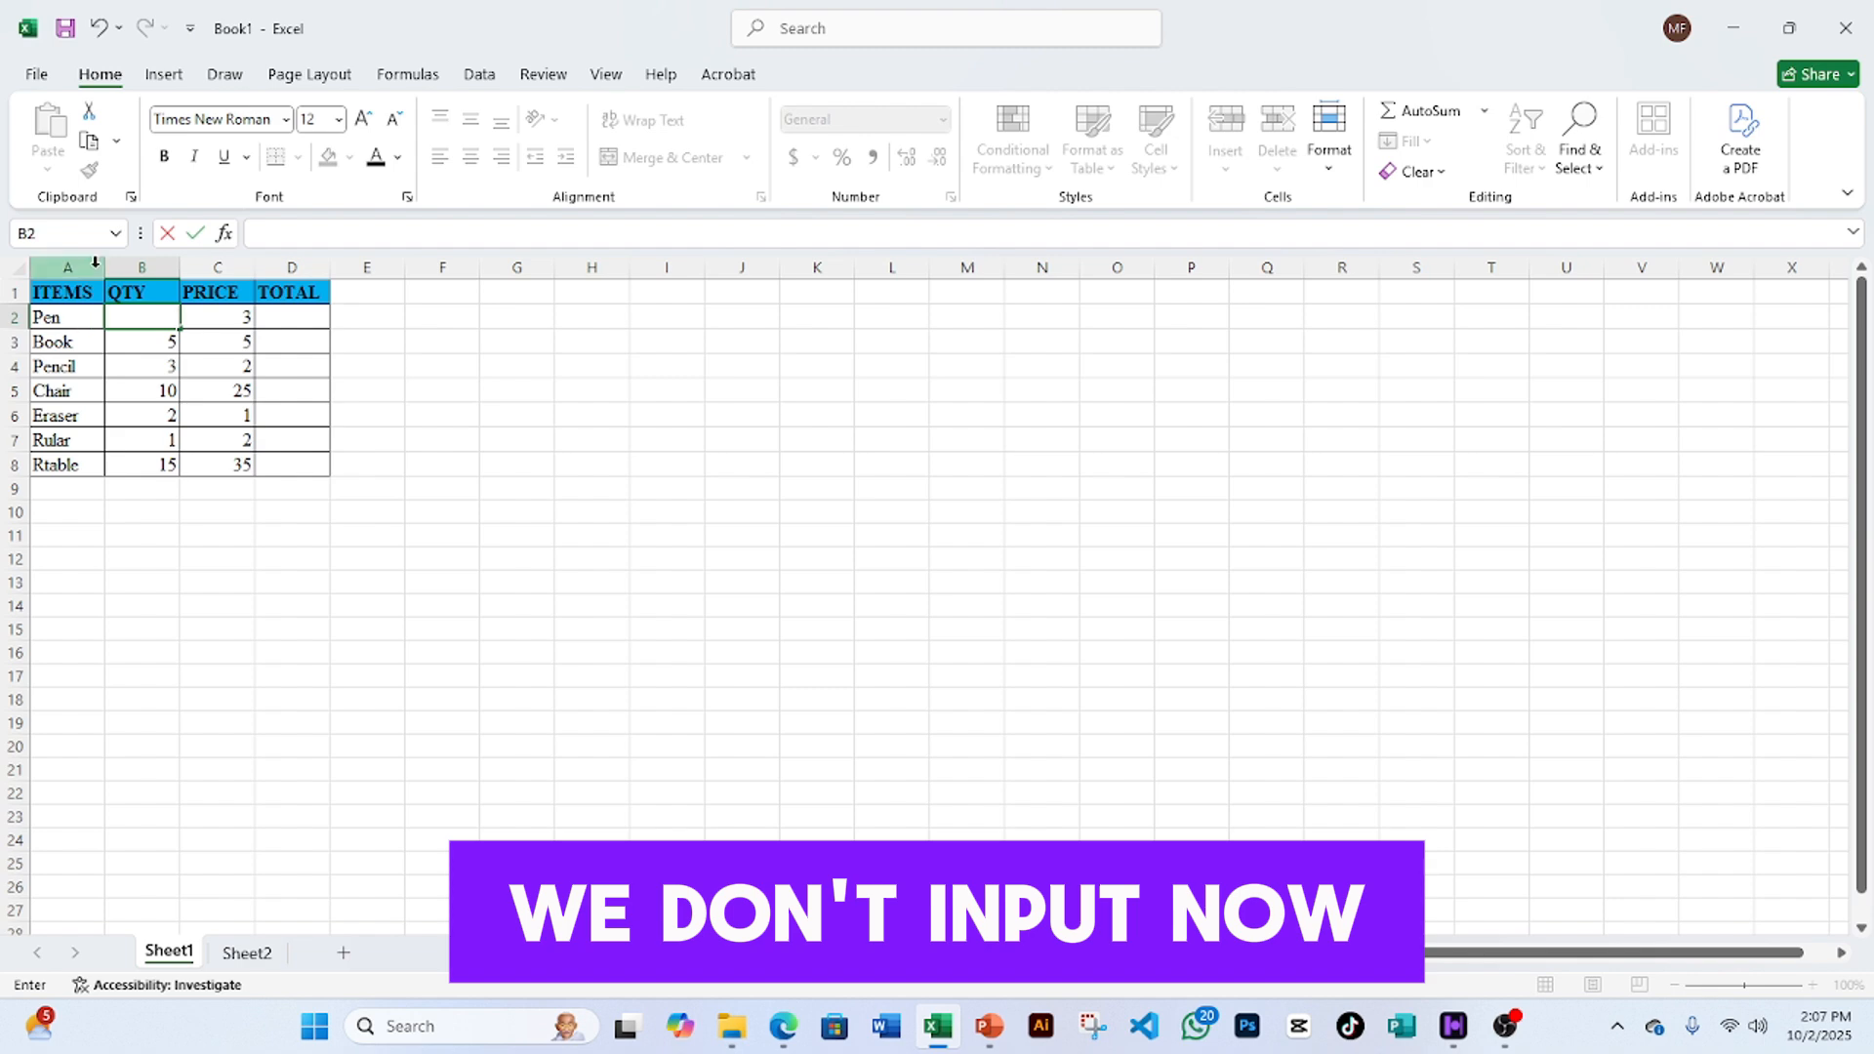
- Open the Save As page in Backstage view for Book1
click(37, 75)
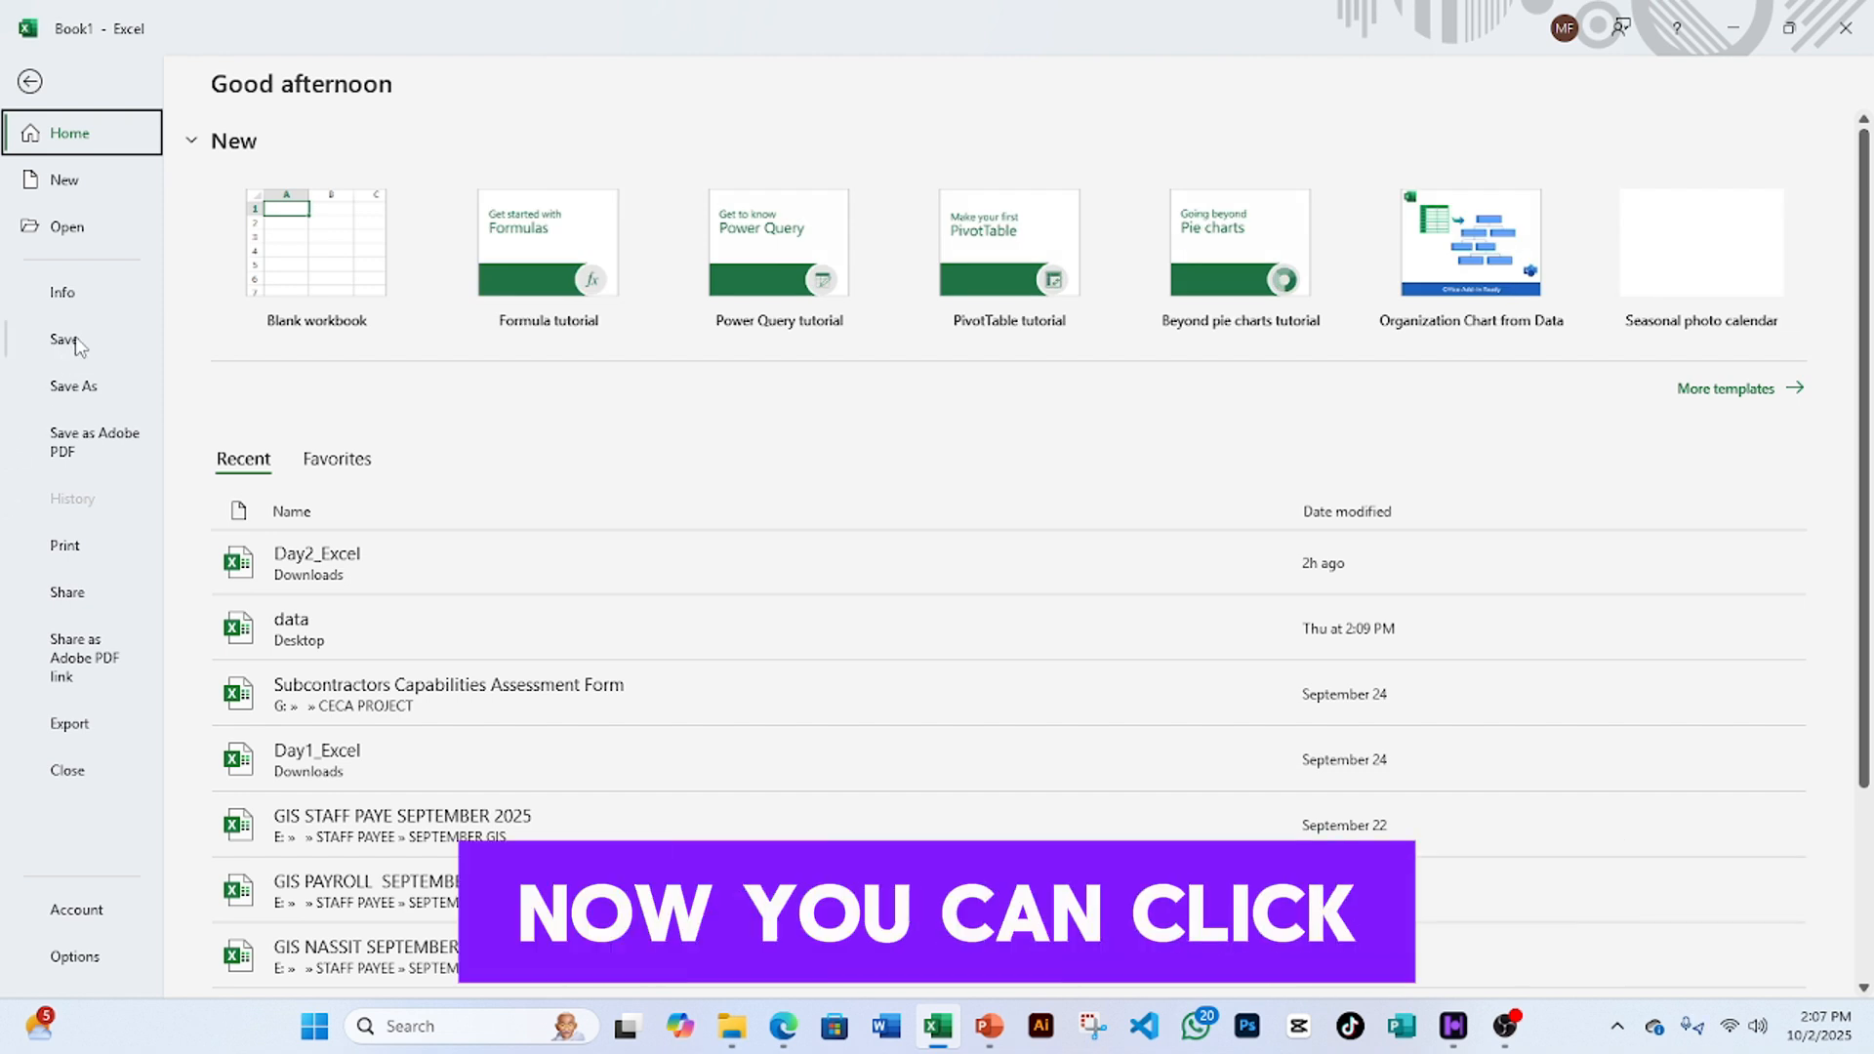
click(76, 388)
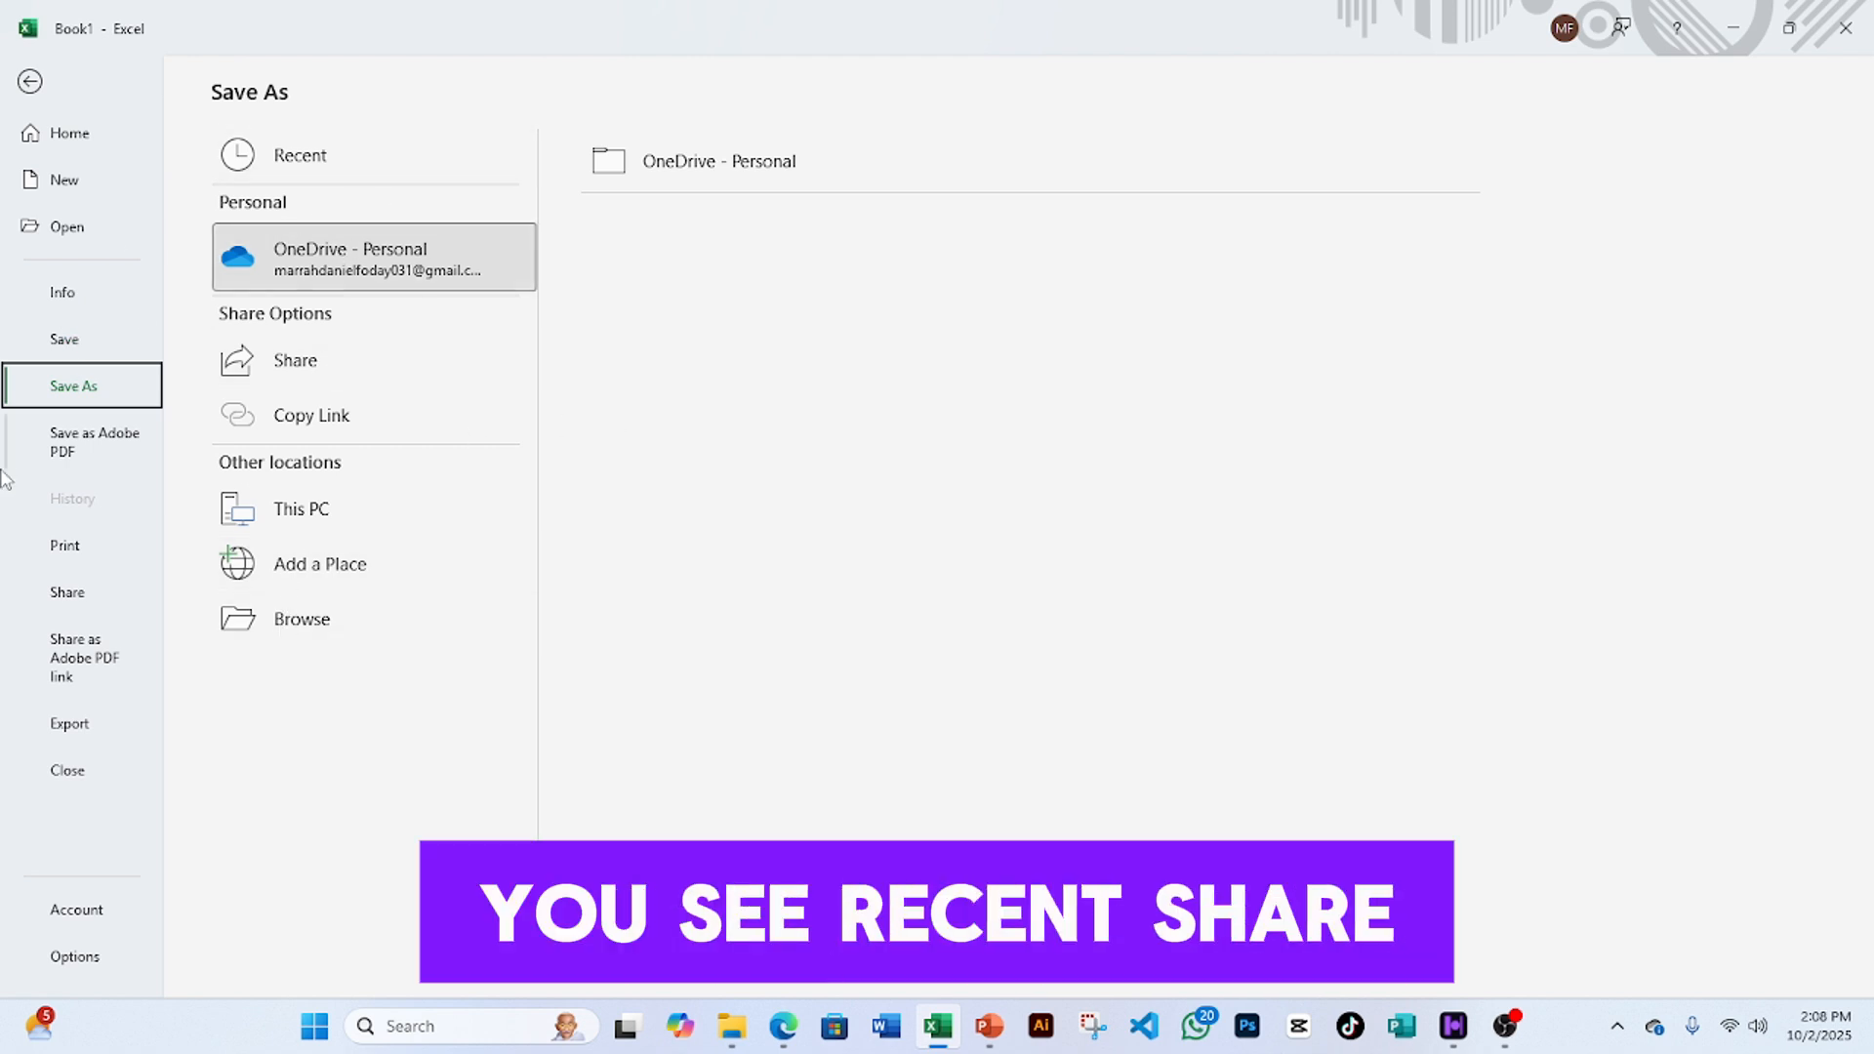
- Open the Browse save dialog on the Desktop folder and clear the default name Book1
click(286, 637)
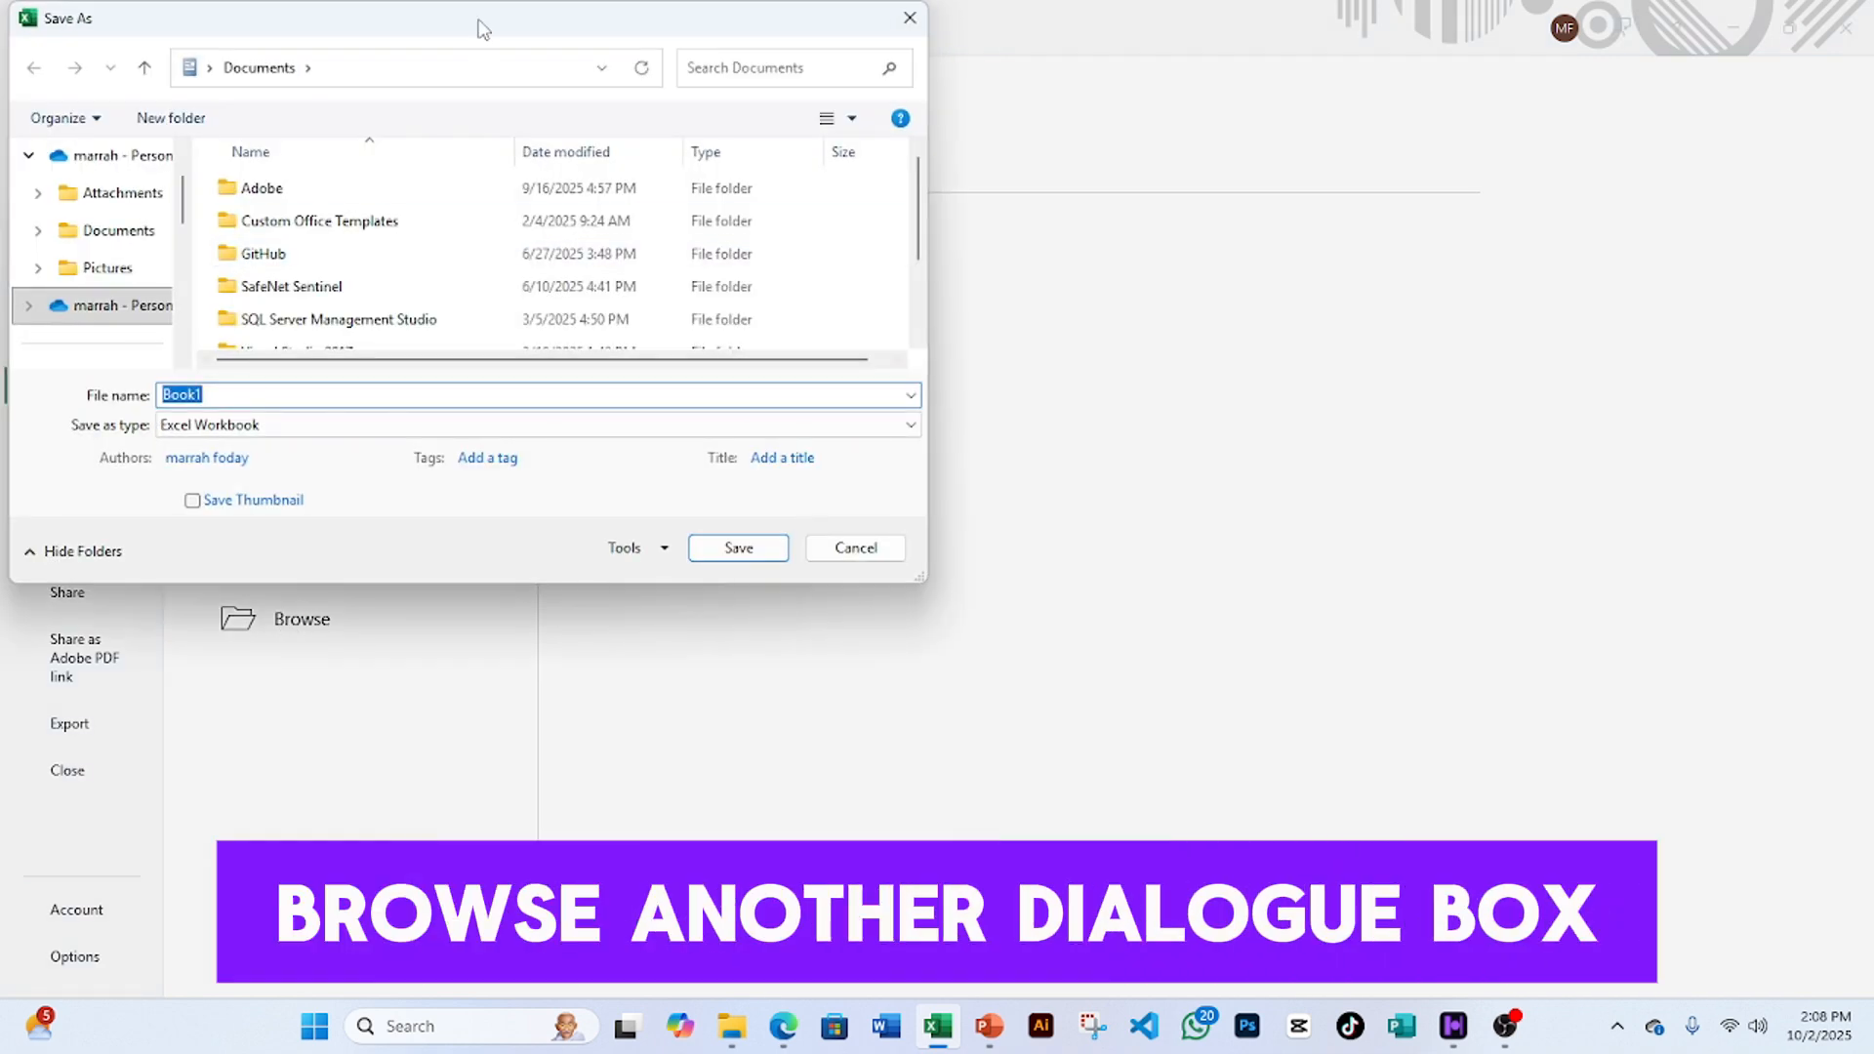
drag(454, 37, 772, 251)
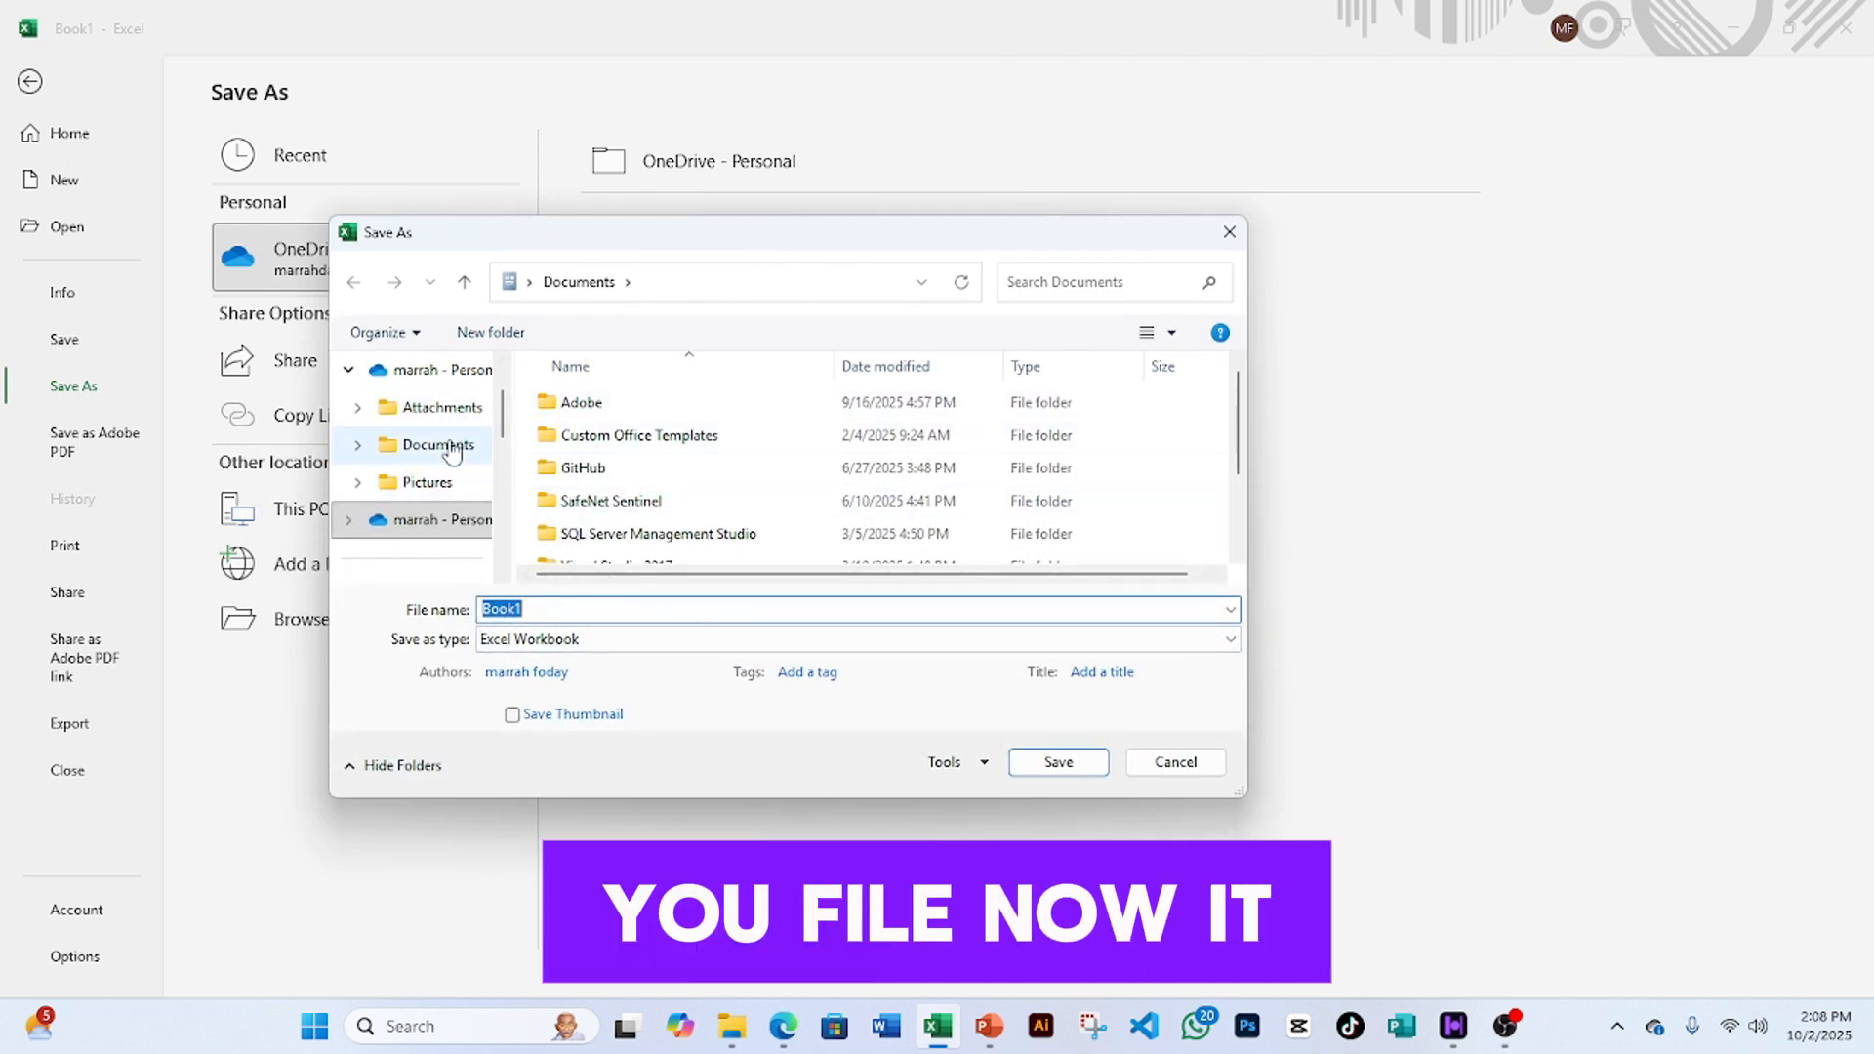
scroll(444, 454, up, 2)
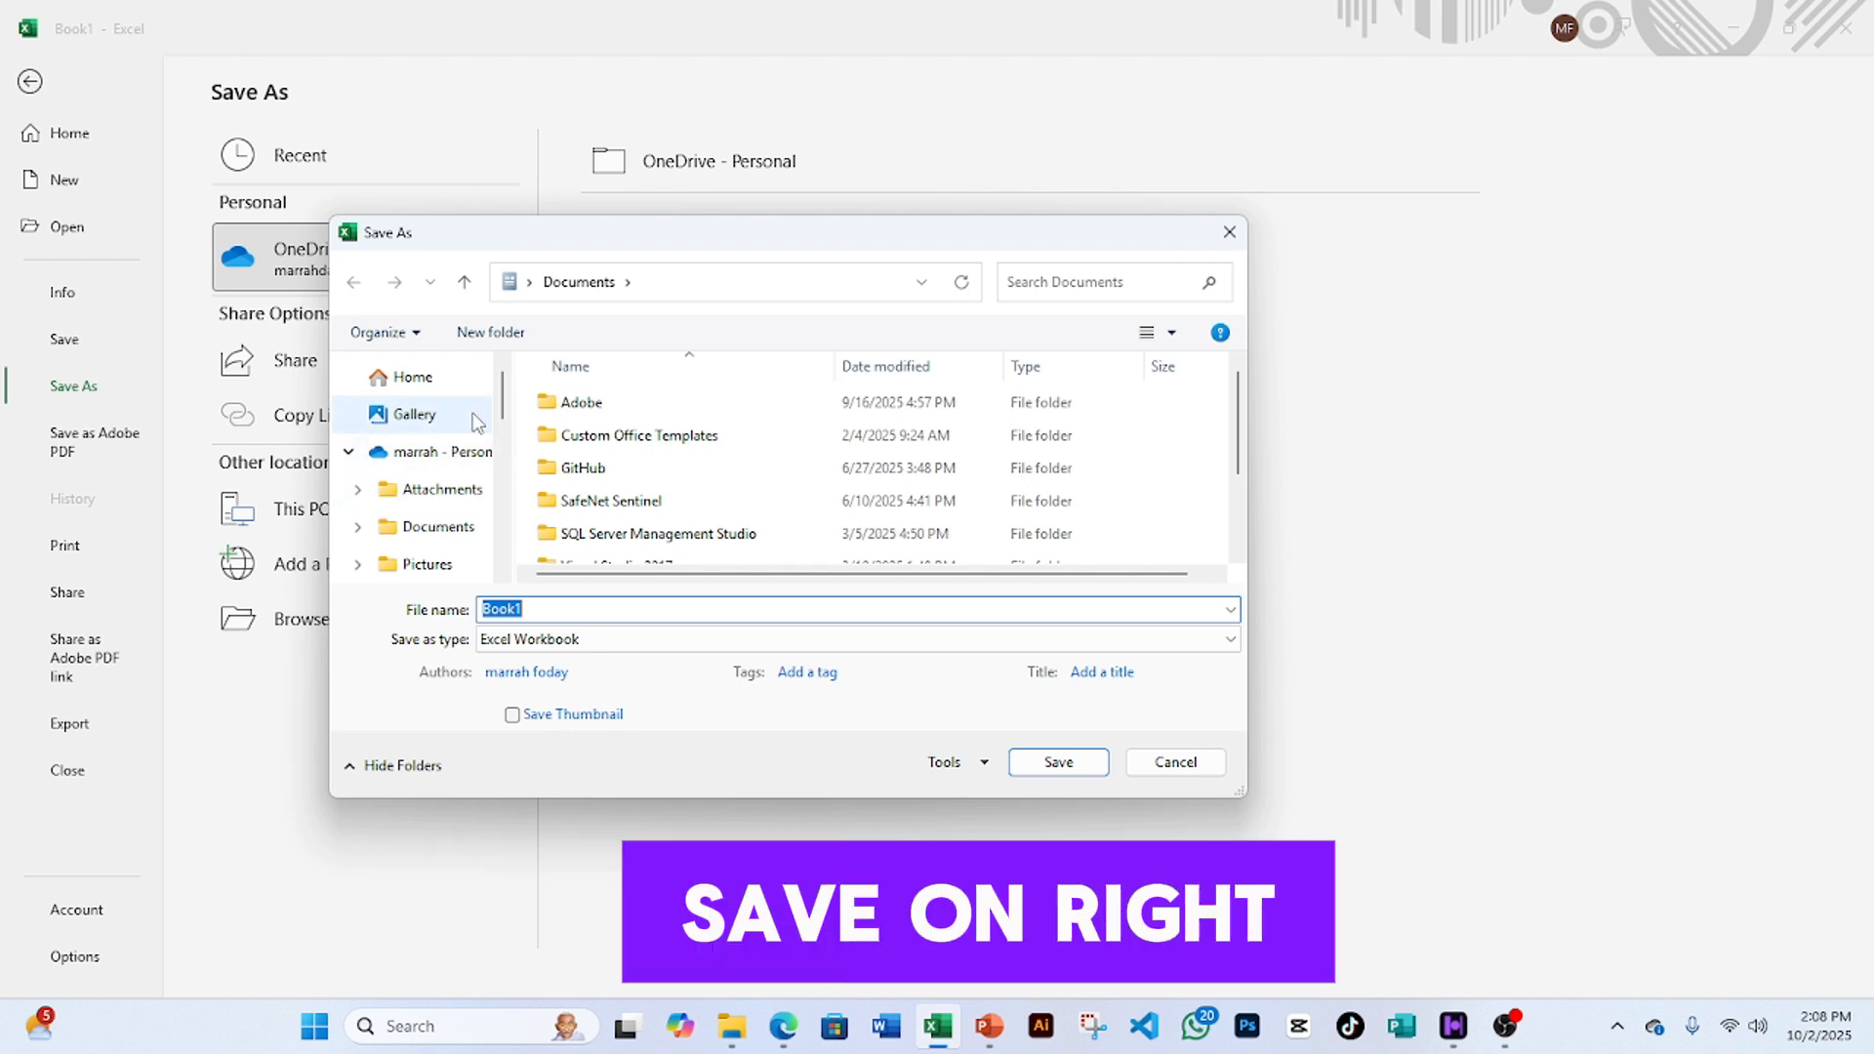
scroll(475, 420, down, 2)
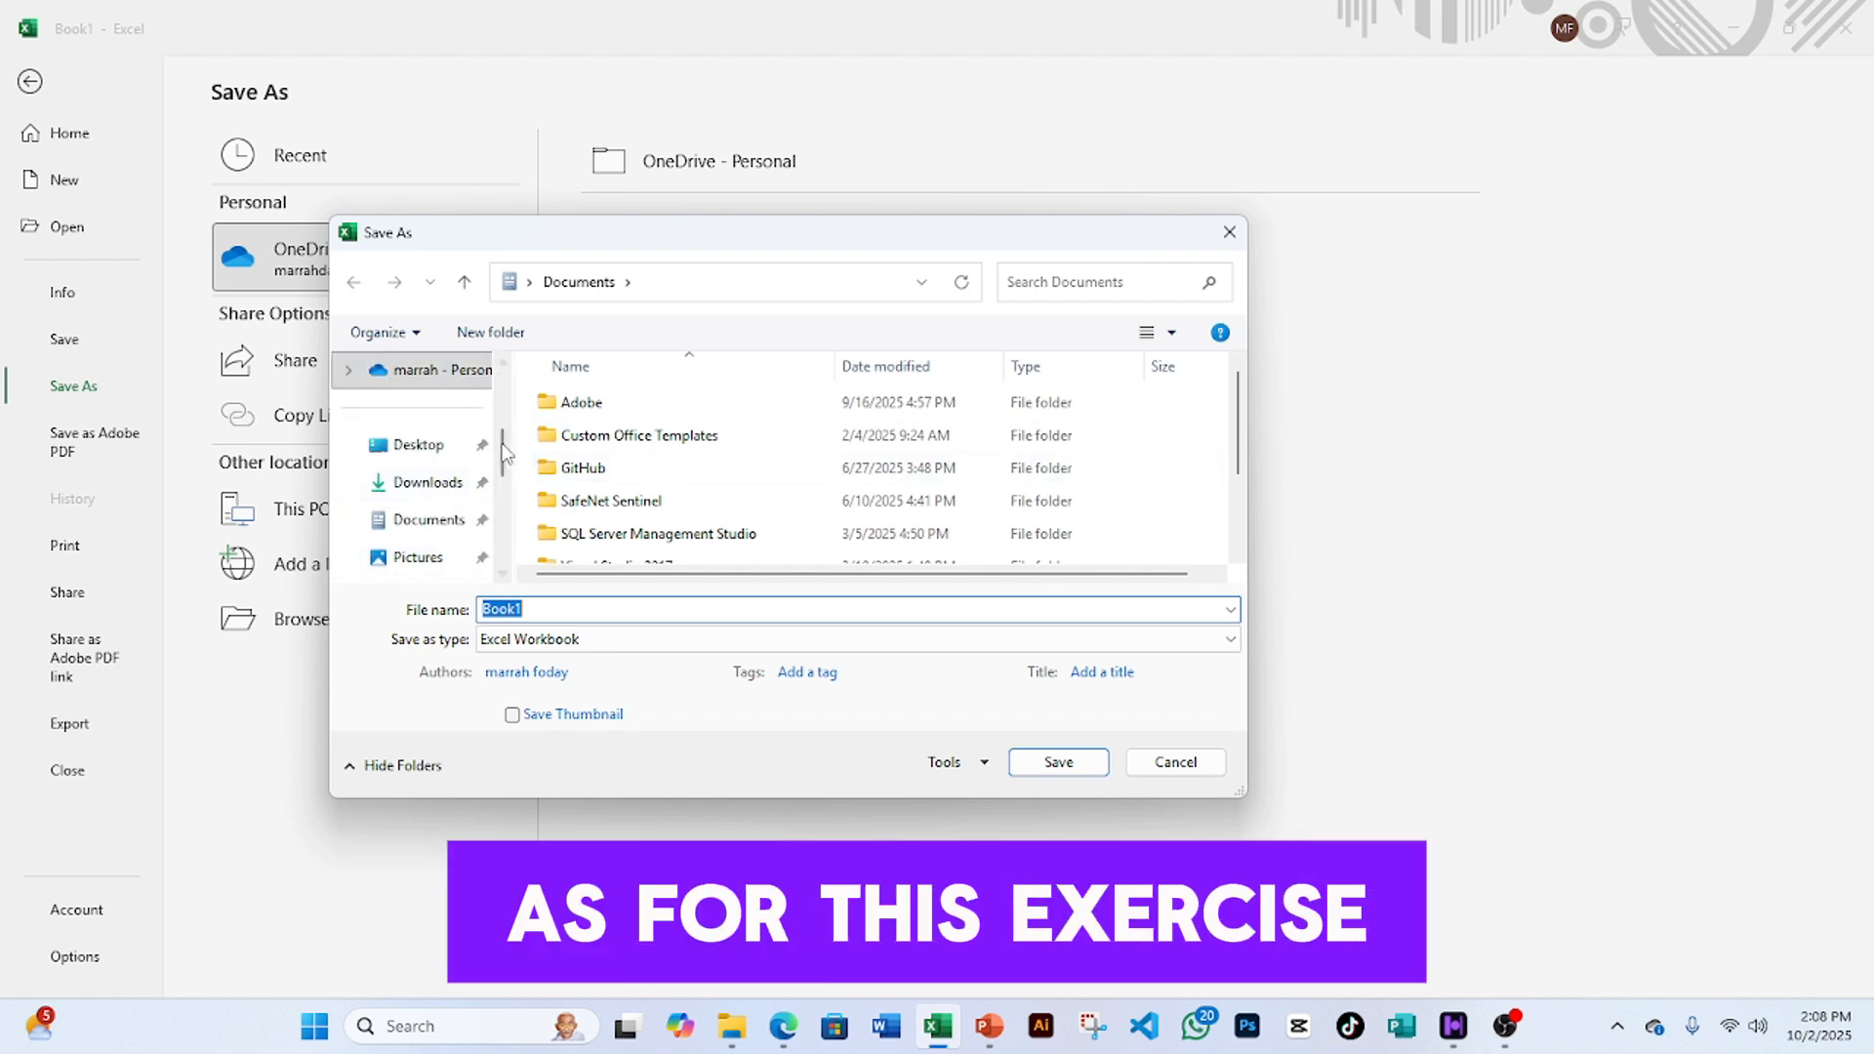
click(423, 494)
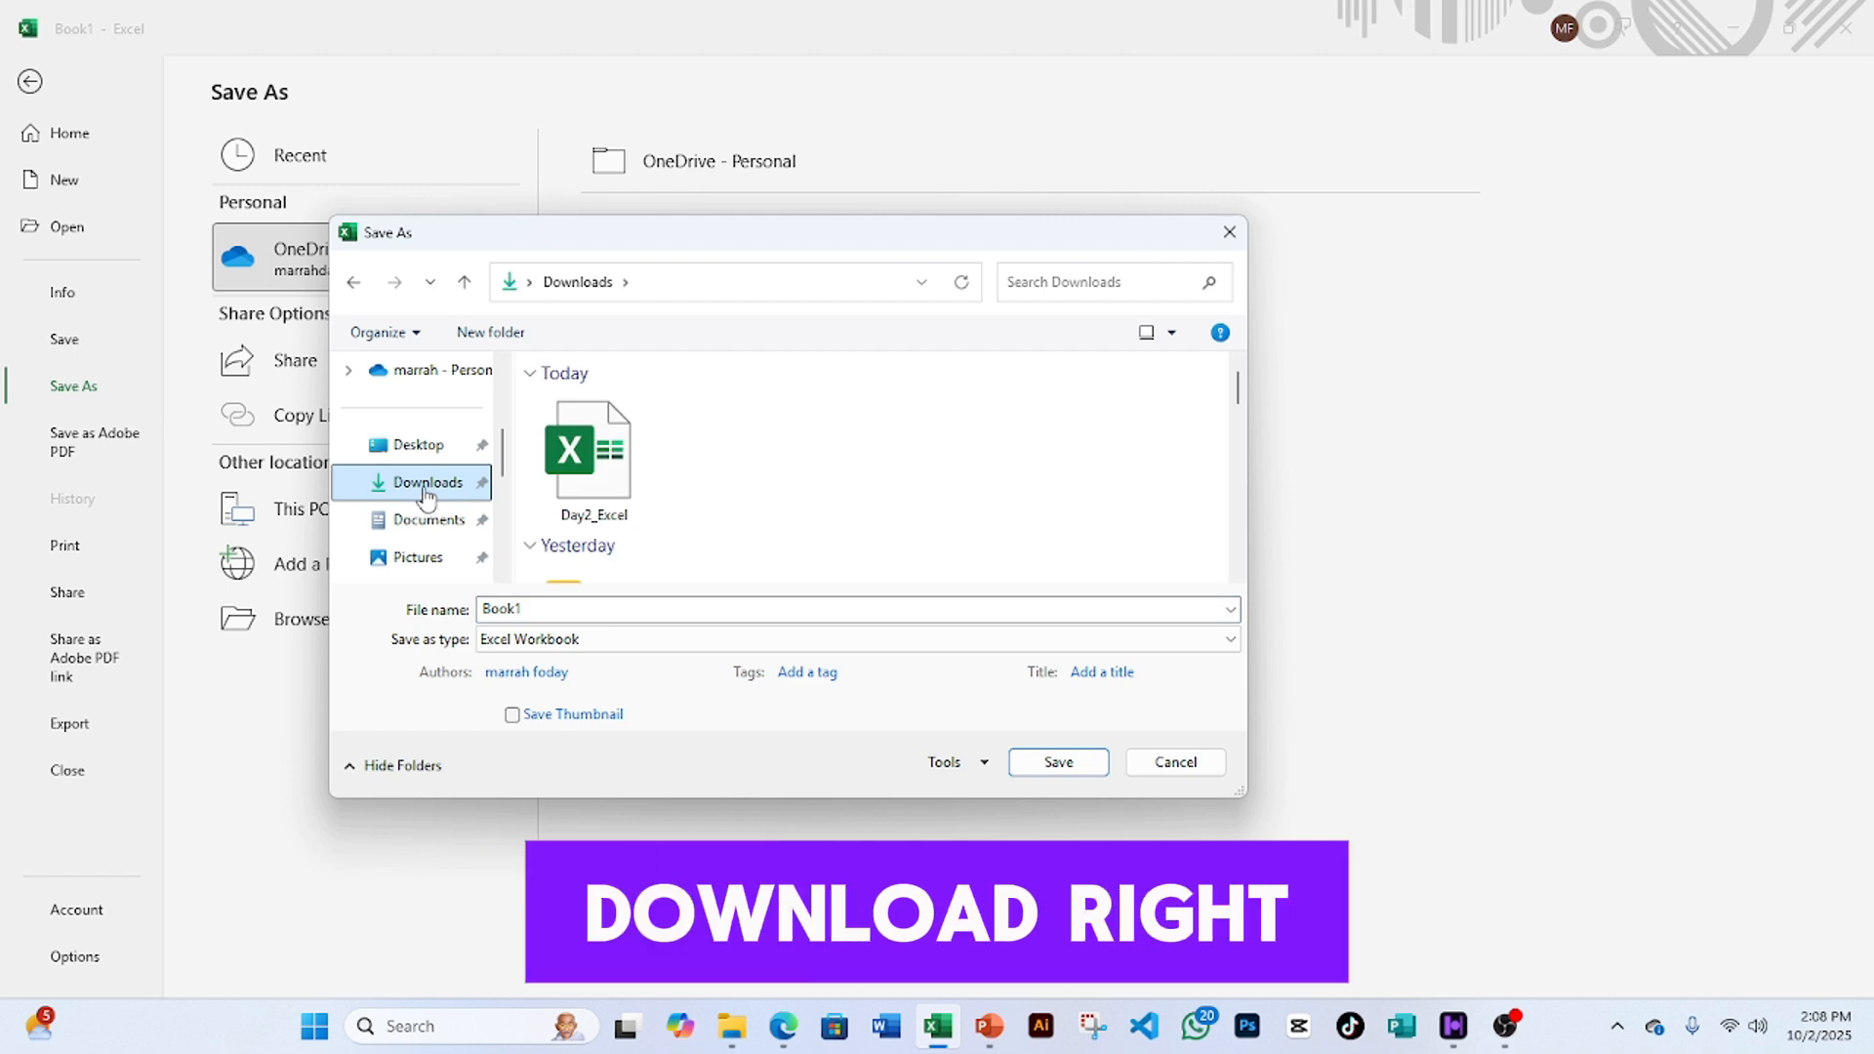
click(420, 445)
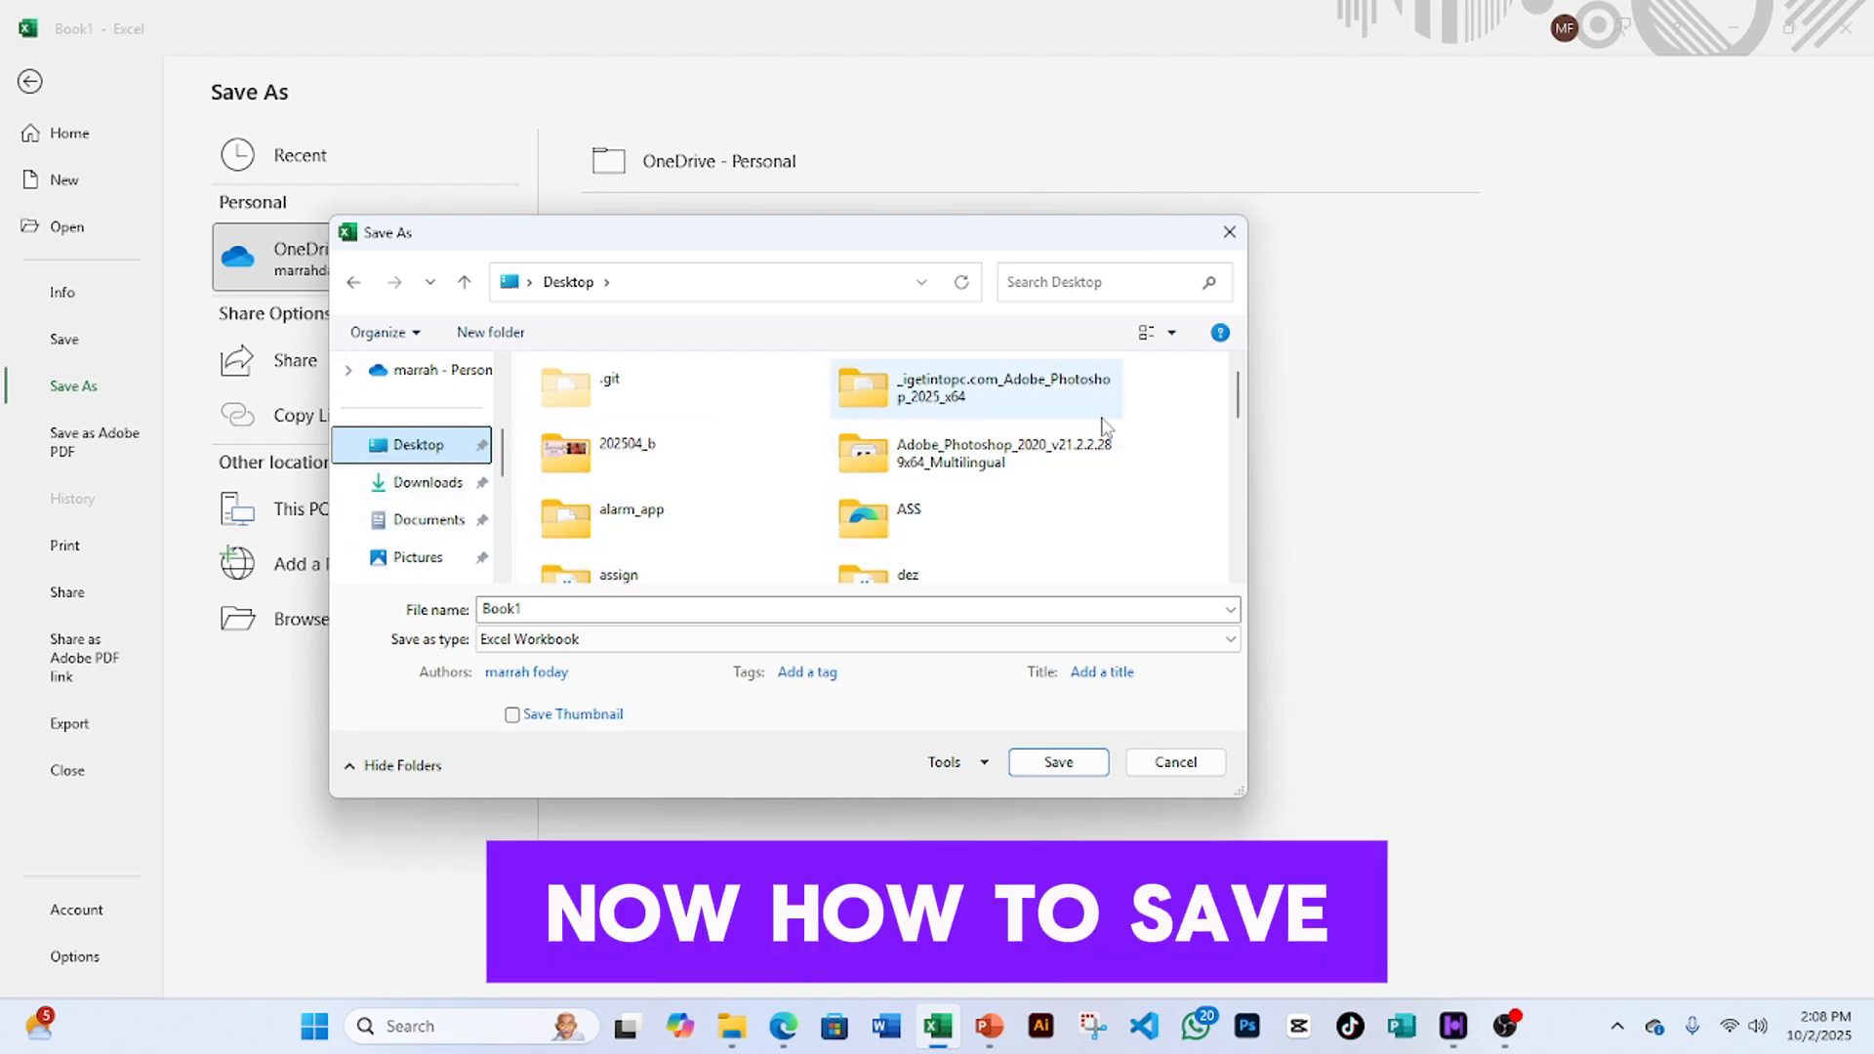
double_click(534, 610)
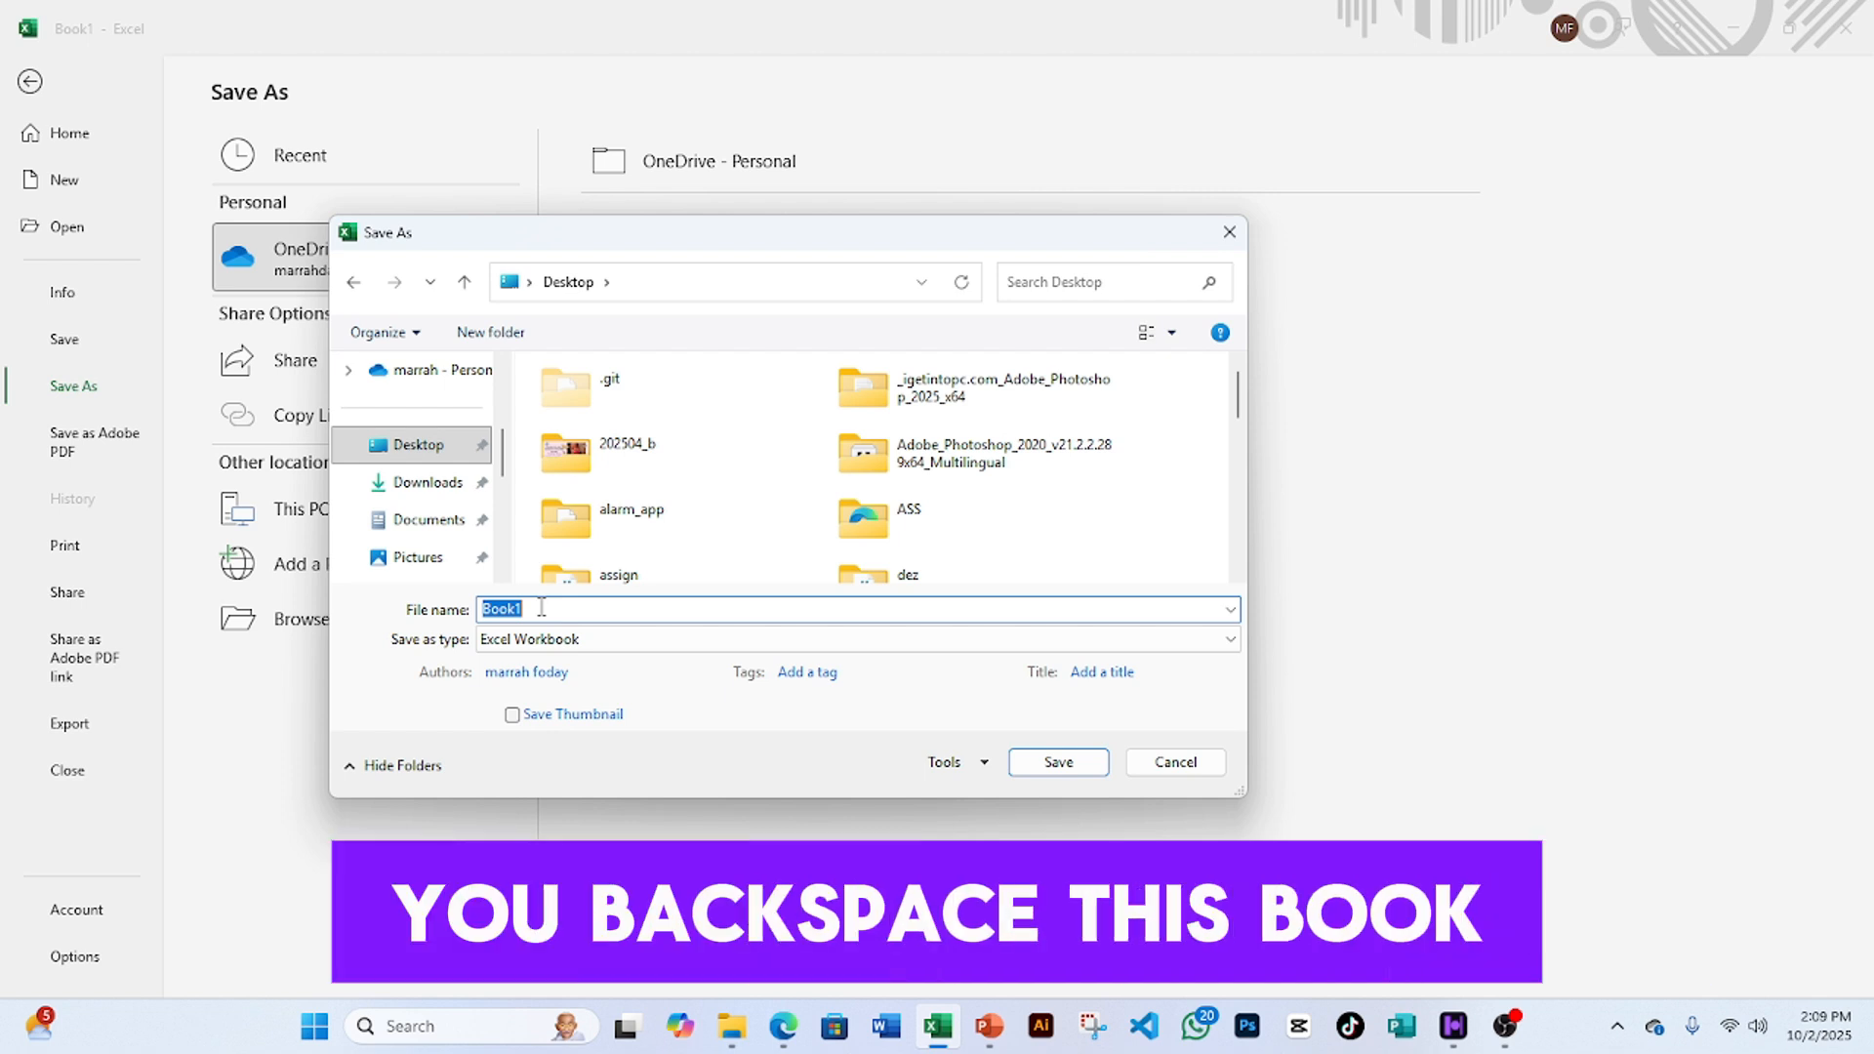
key(BackSpace)
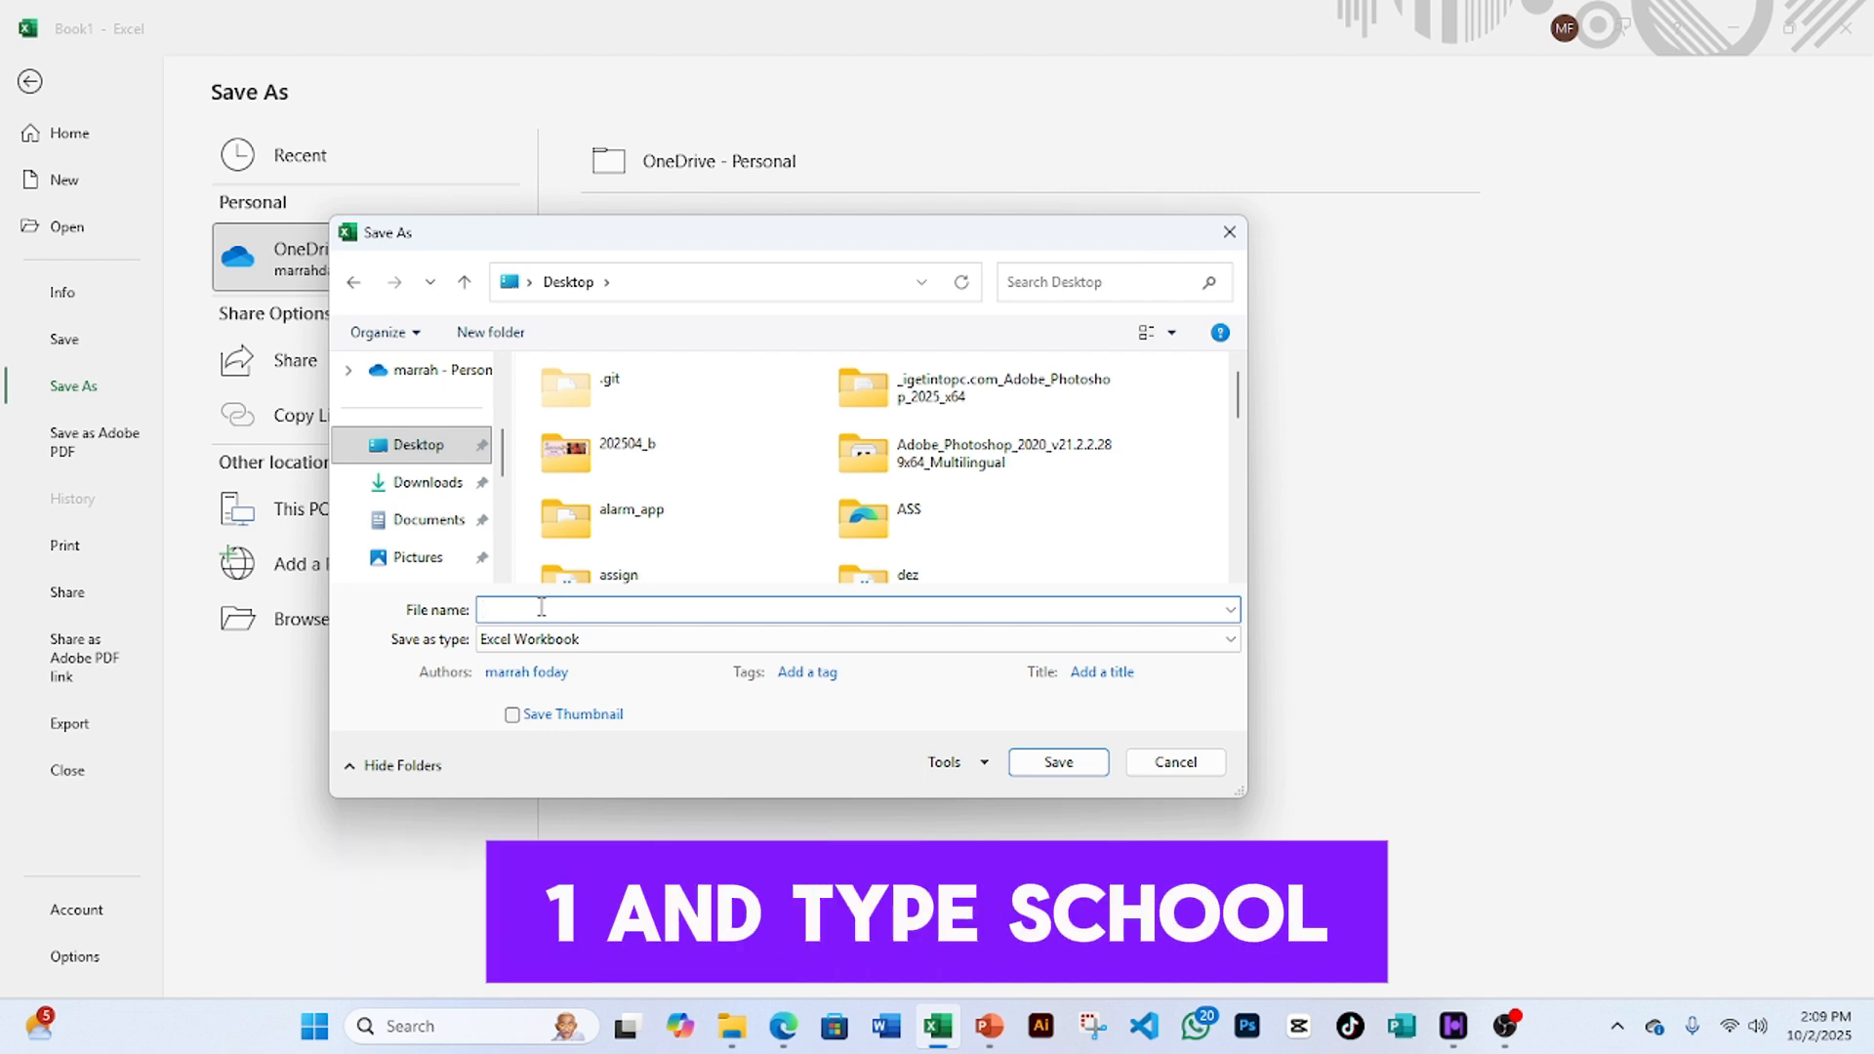